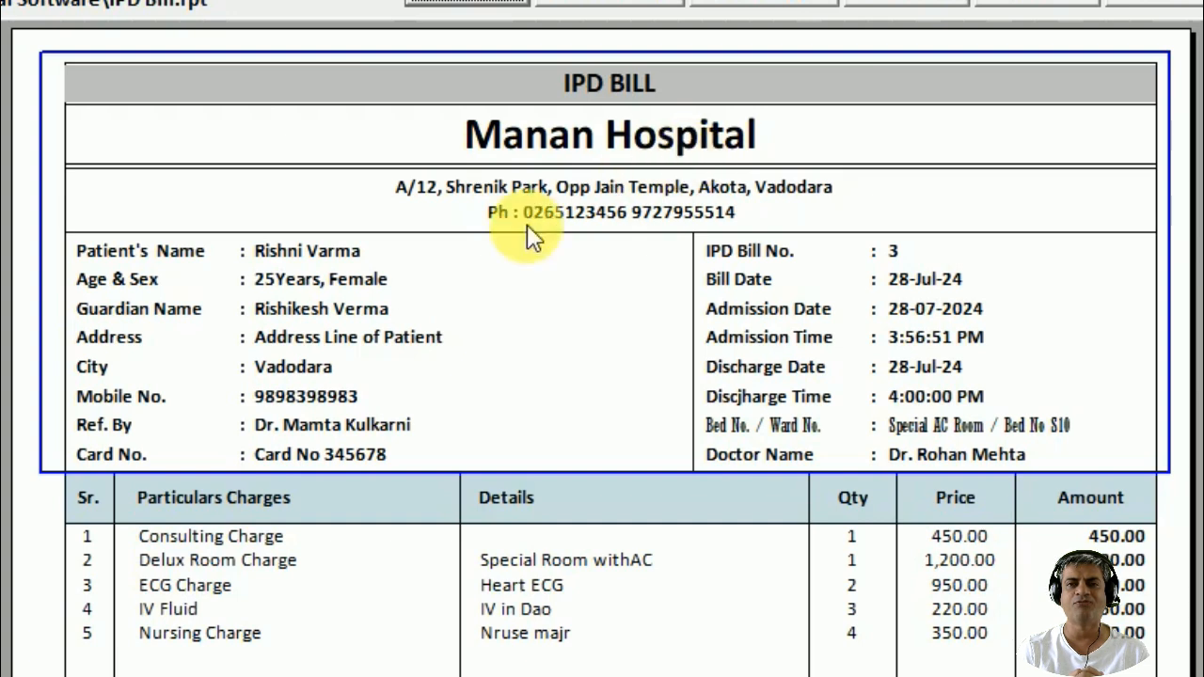
Highlight the patient details, bill number and dates, and the ECG and Consulting Charge lines.
drag(269, 248, 311, 276)
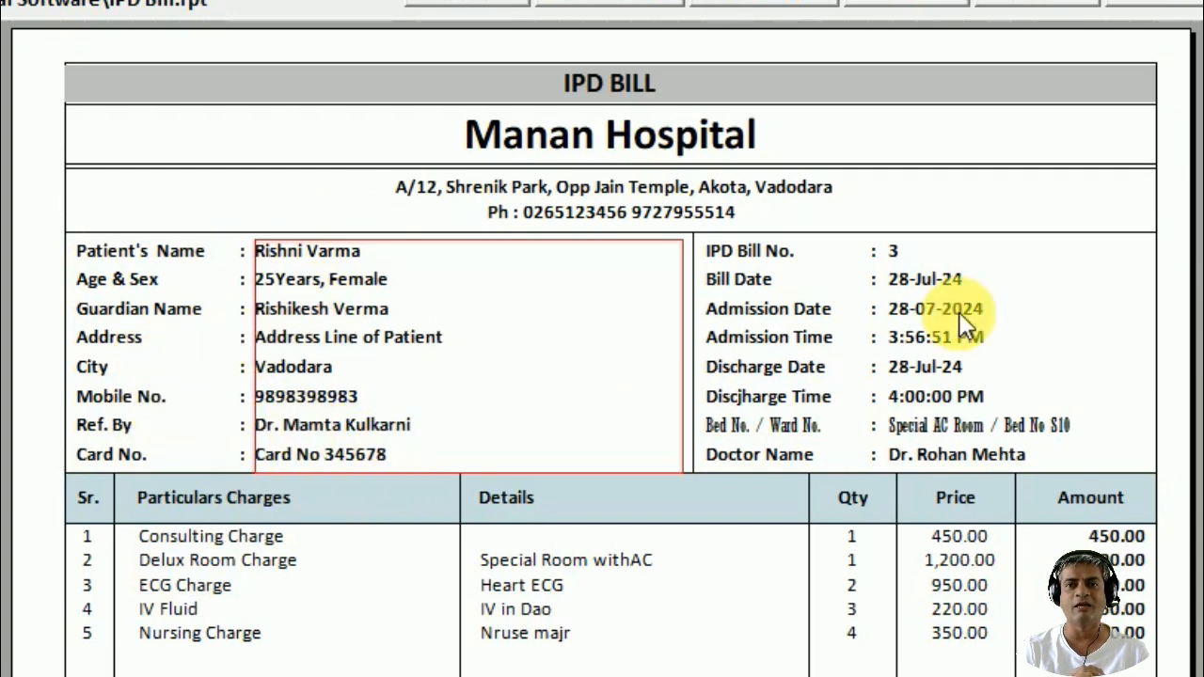
click(895, 249)
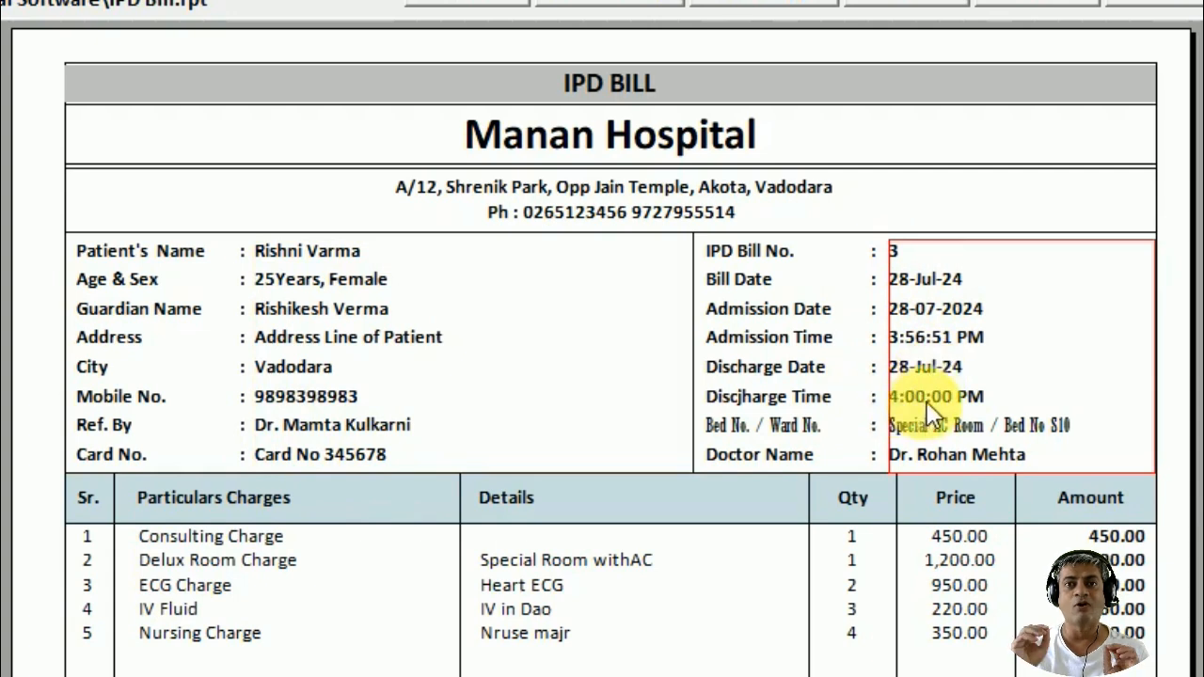
click(758, 425)
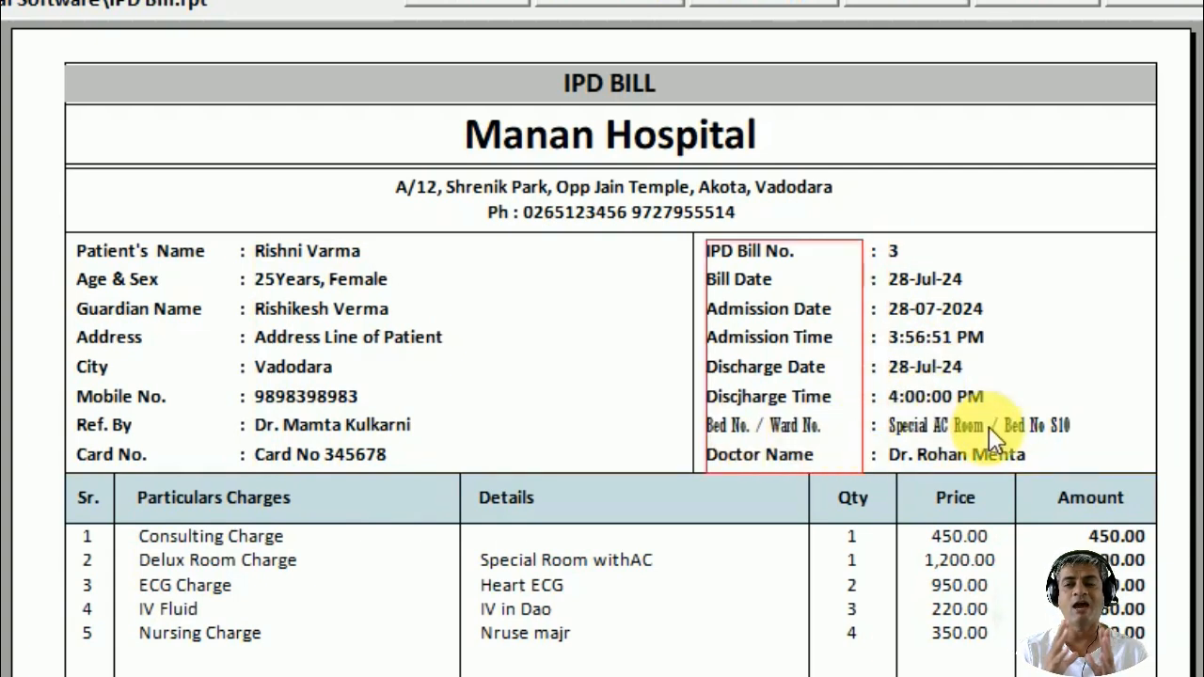
click(976, 459)
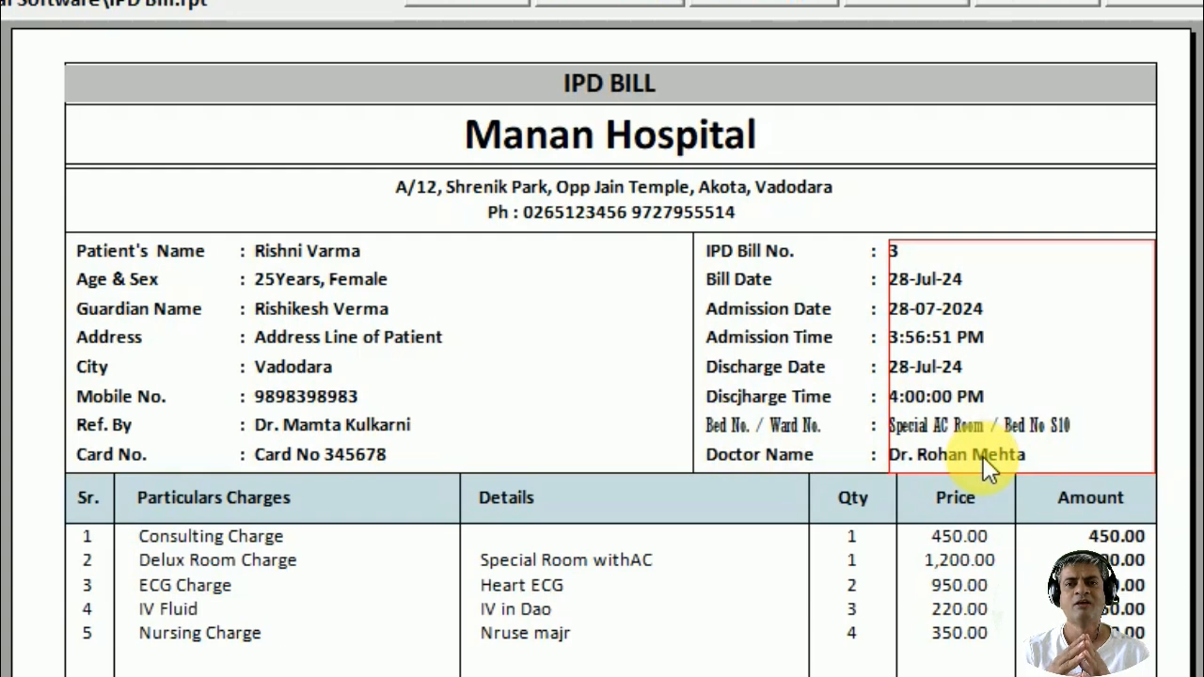
scroll(983, 458, down, 3)
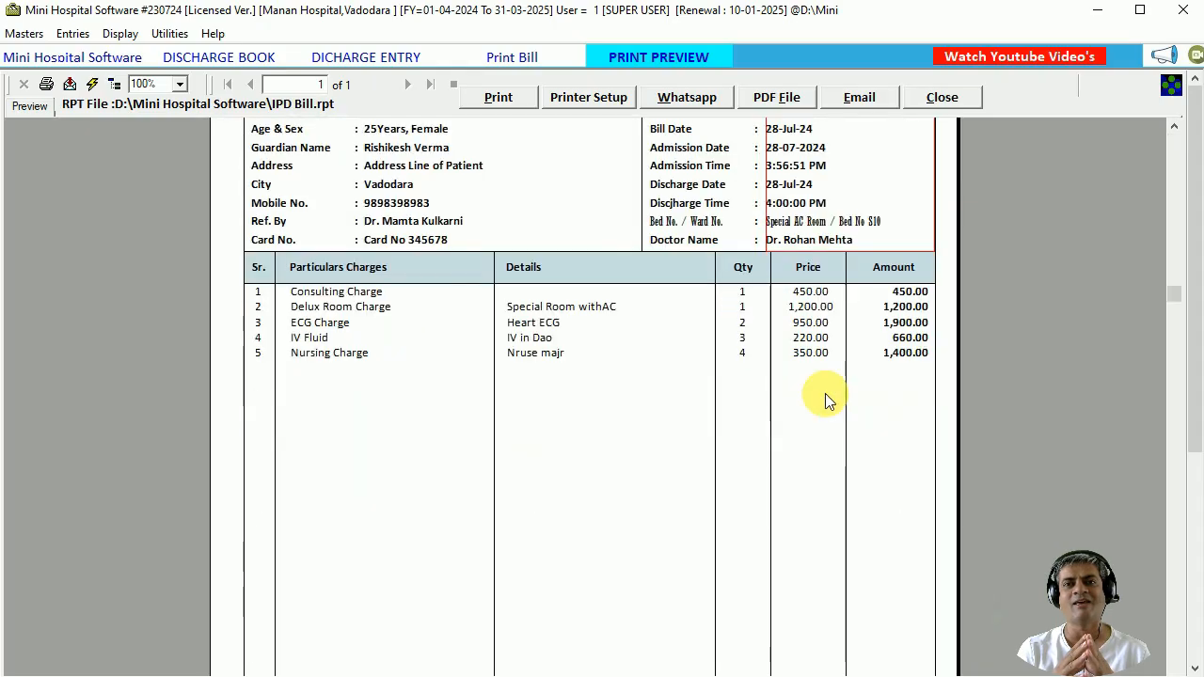
click(326, 322)
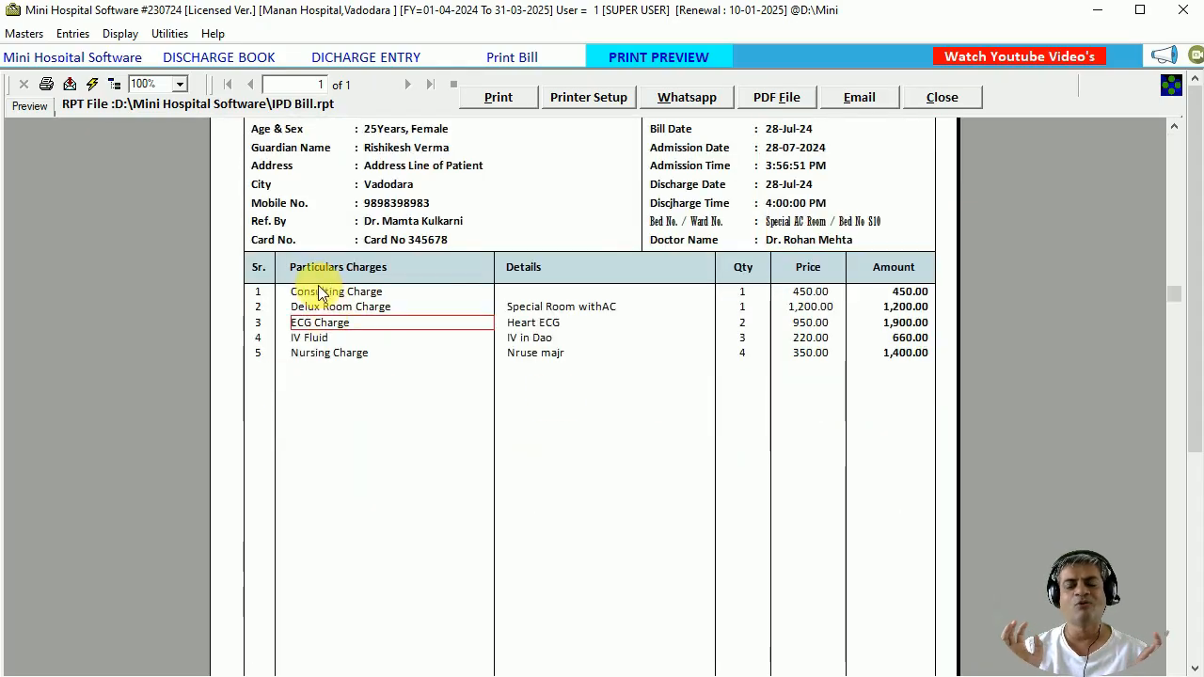
click(318, 291)
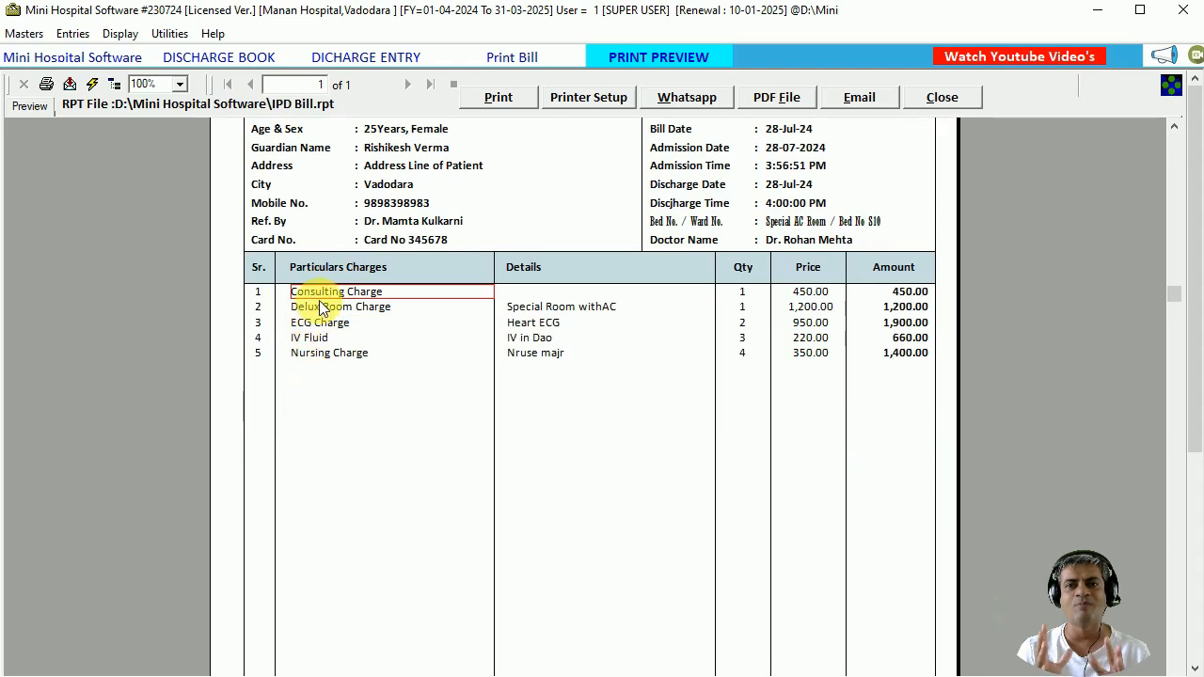
Zoom the bill preview to 150% and mark the Delux Room, ECG, IV Fluid and Nursing lines.
click(179, 83)
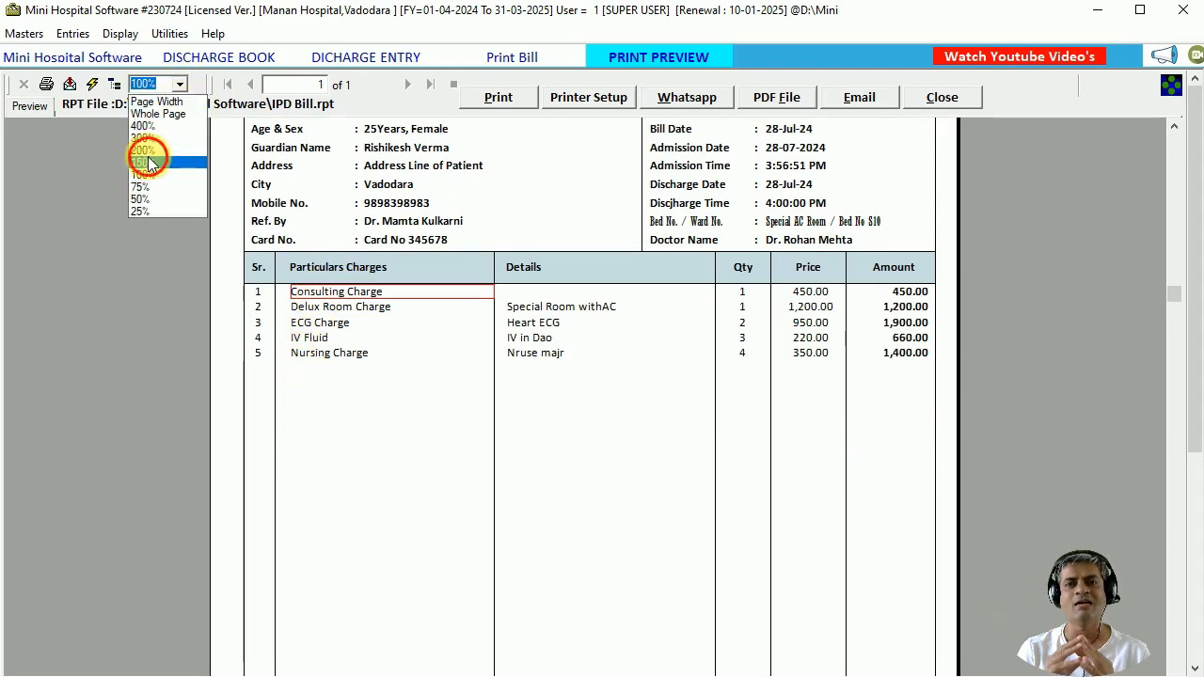
click(146, 162)
click(198, 481)
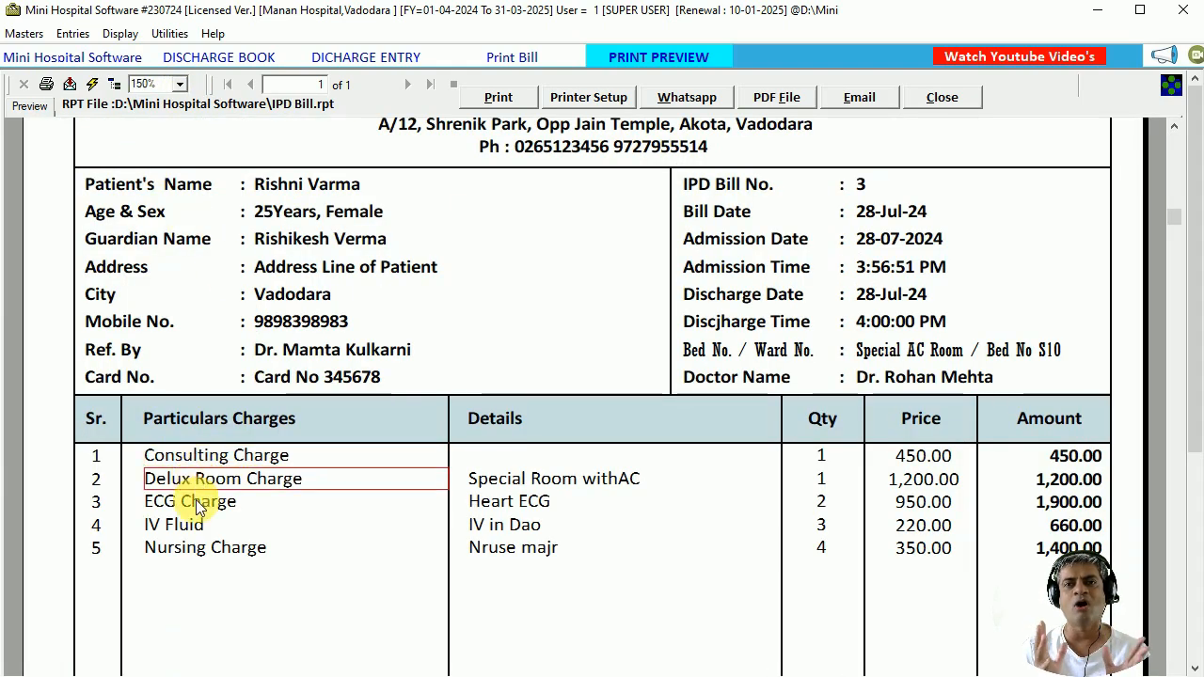
click(194, 501)
click(199, 527)
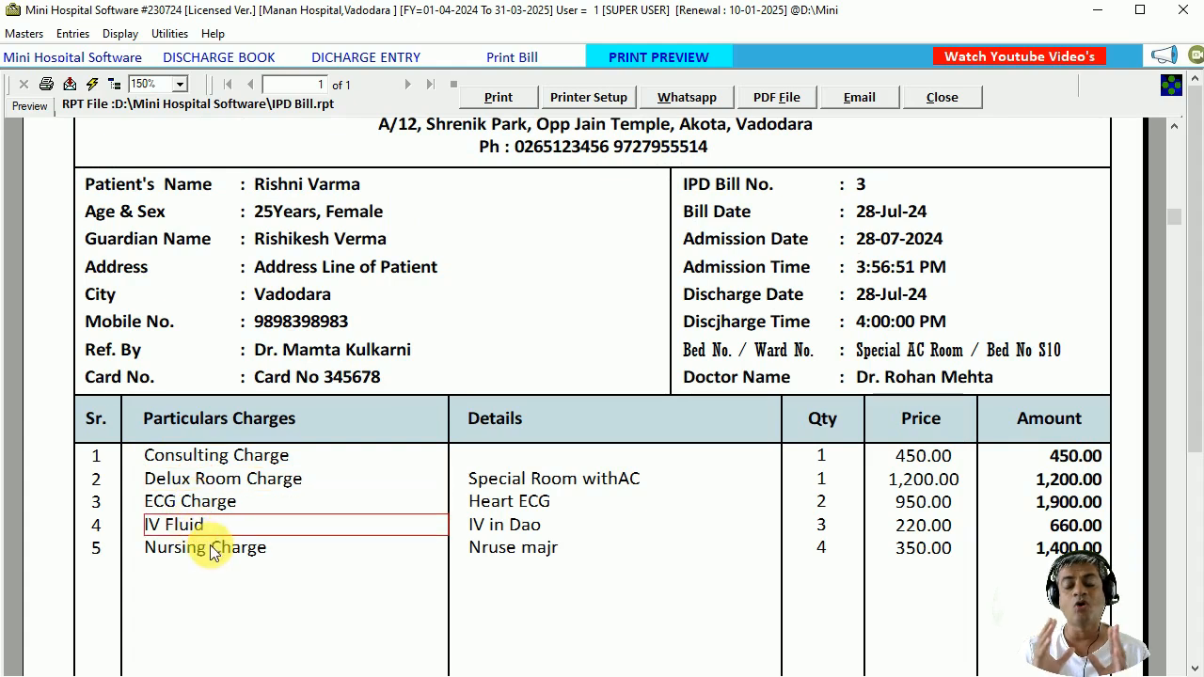
click(209, 548)
Mark row 2's Special Room withAC detail, quantity 1, price and amount 1,200.00, and row 5's quantity 4.
click(480, 482)
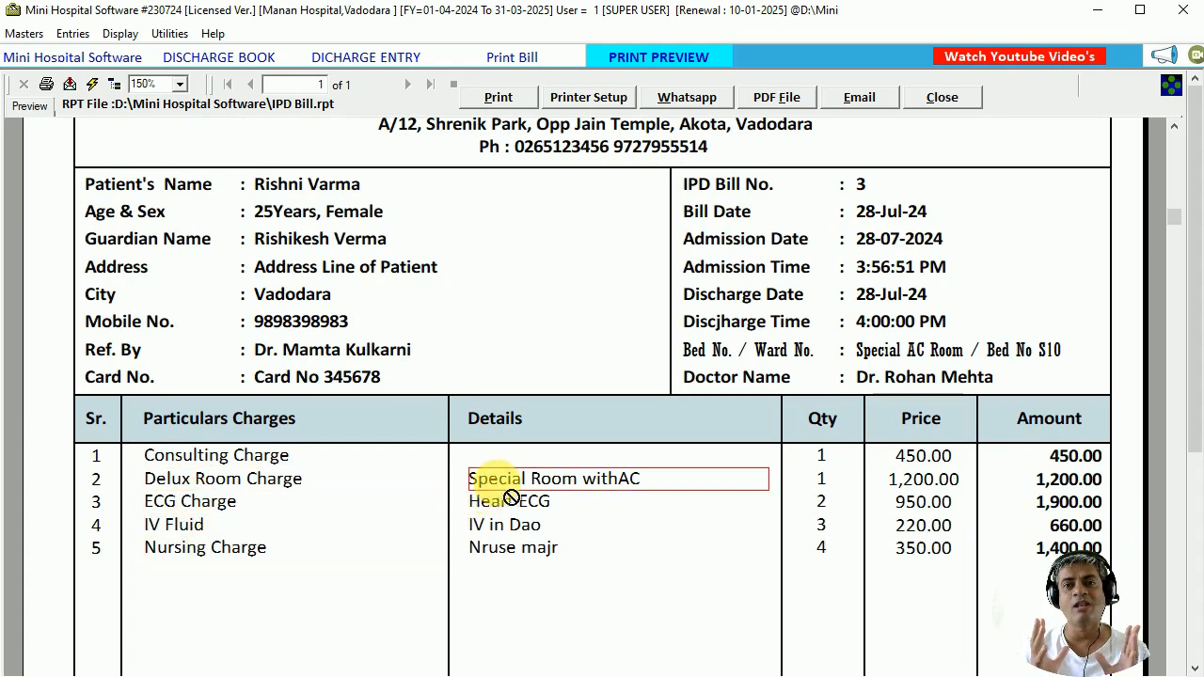
click(209, 484)
click(531, 485)
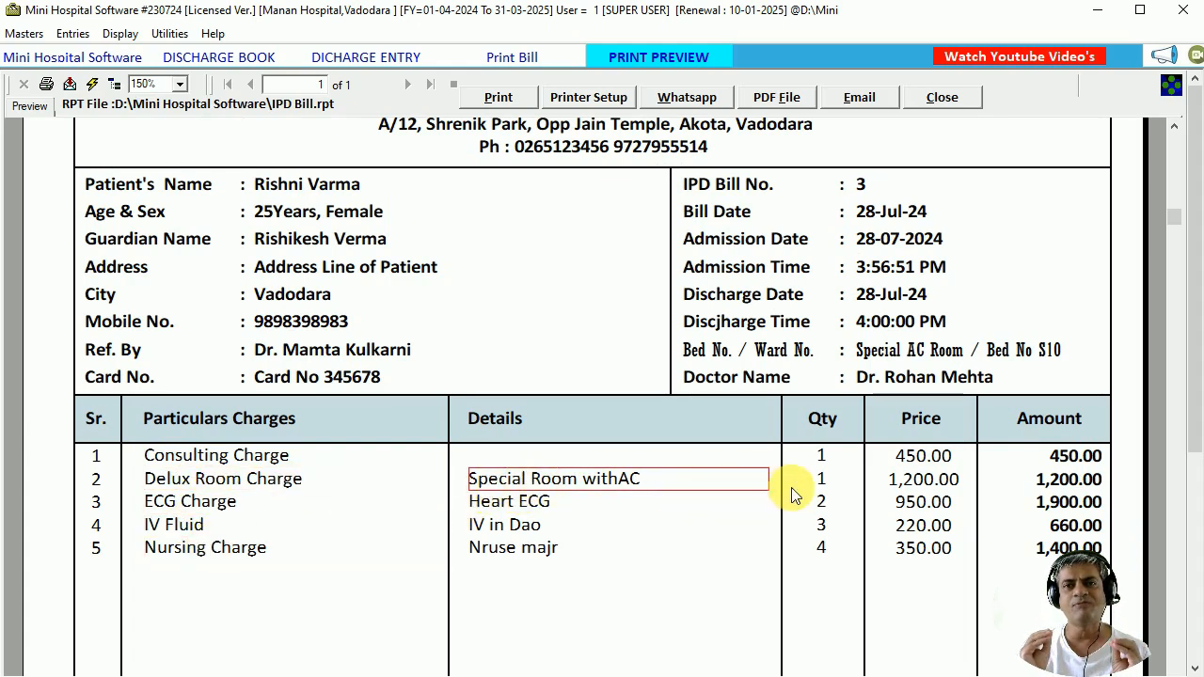
click(820, 482)
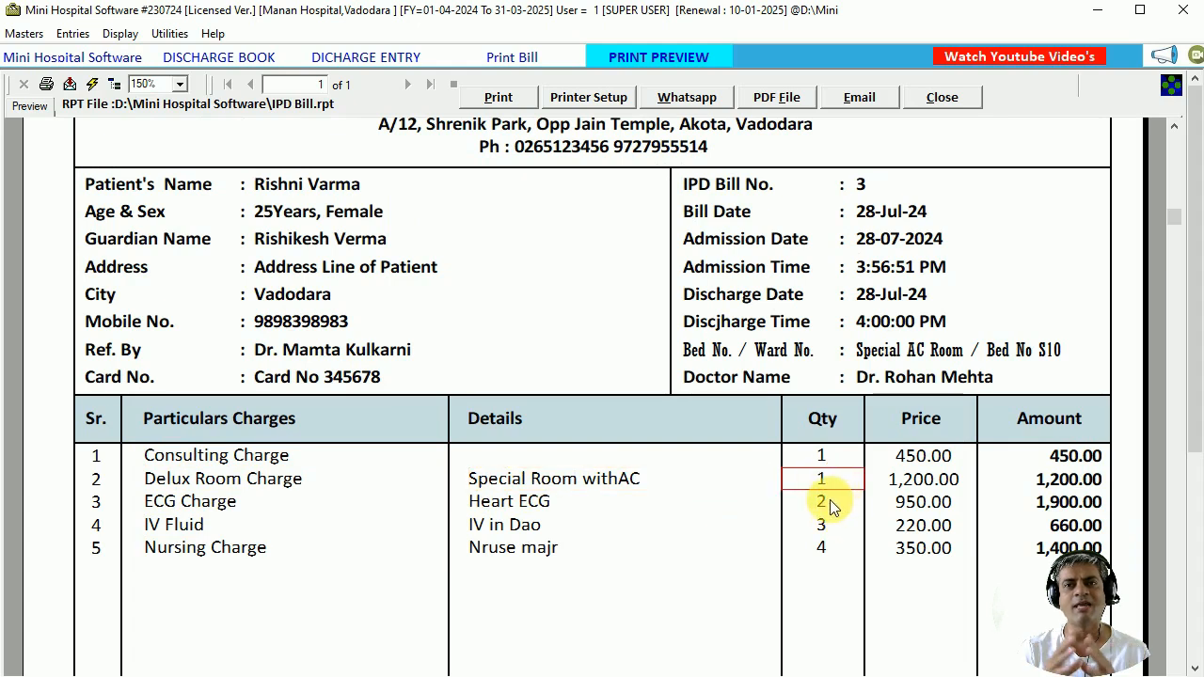
click(908, 487)
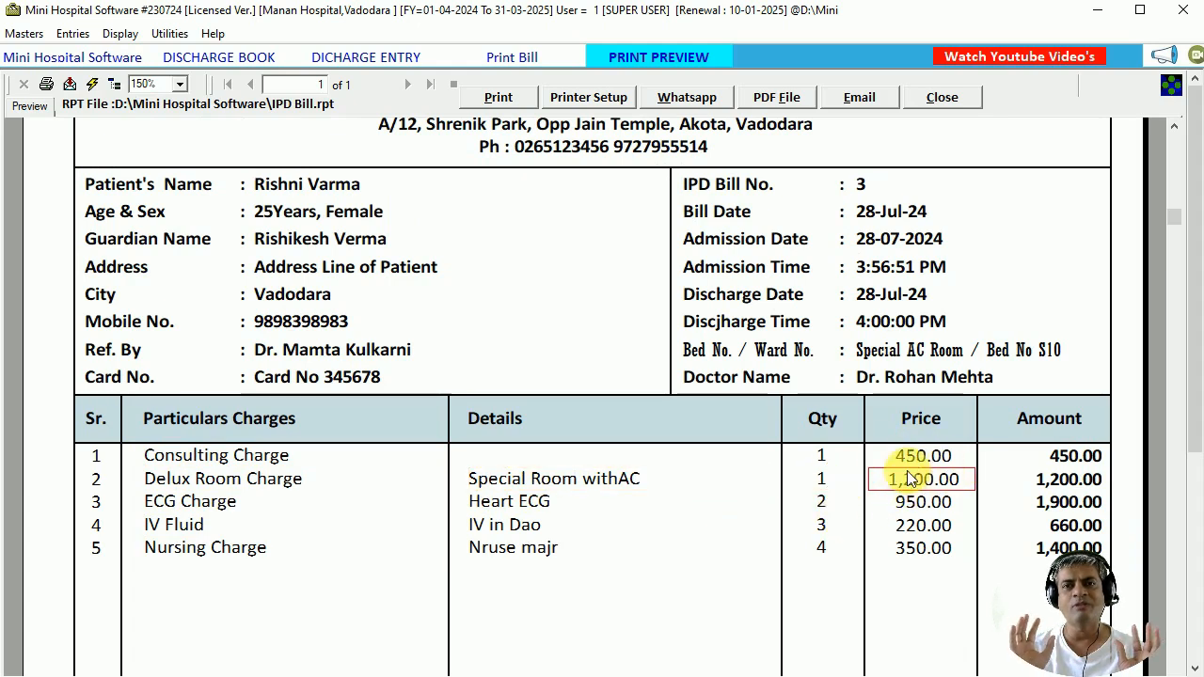
click(1053, 477)
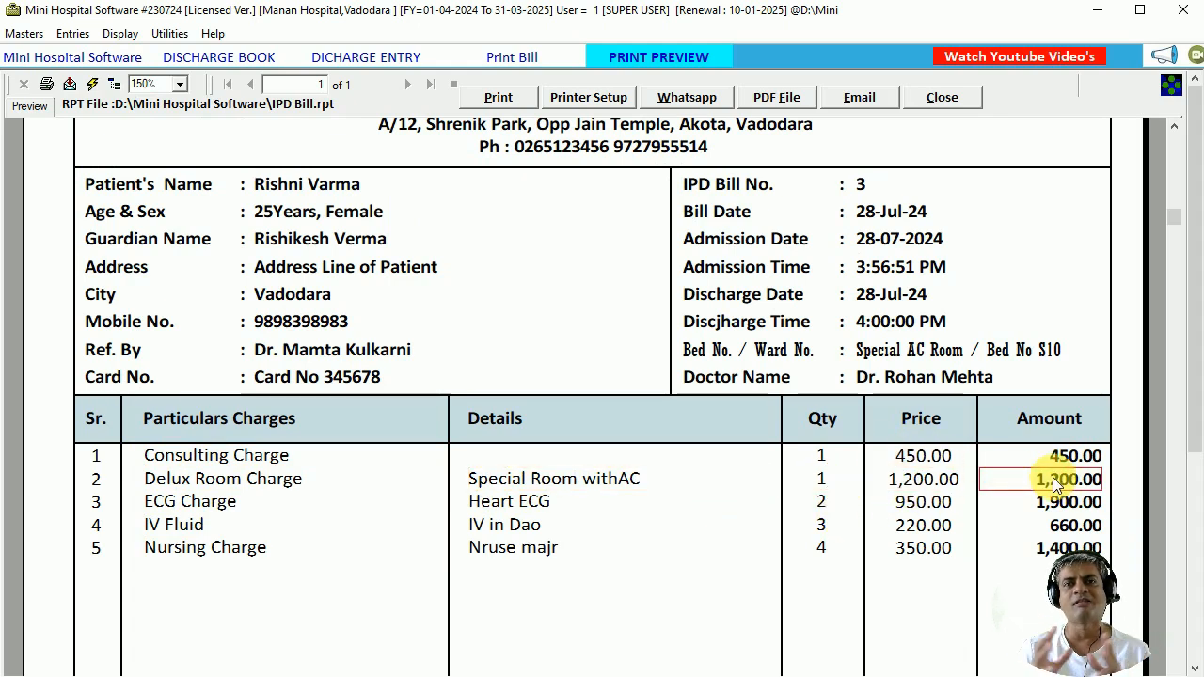
click(860, 553)
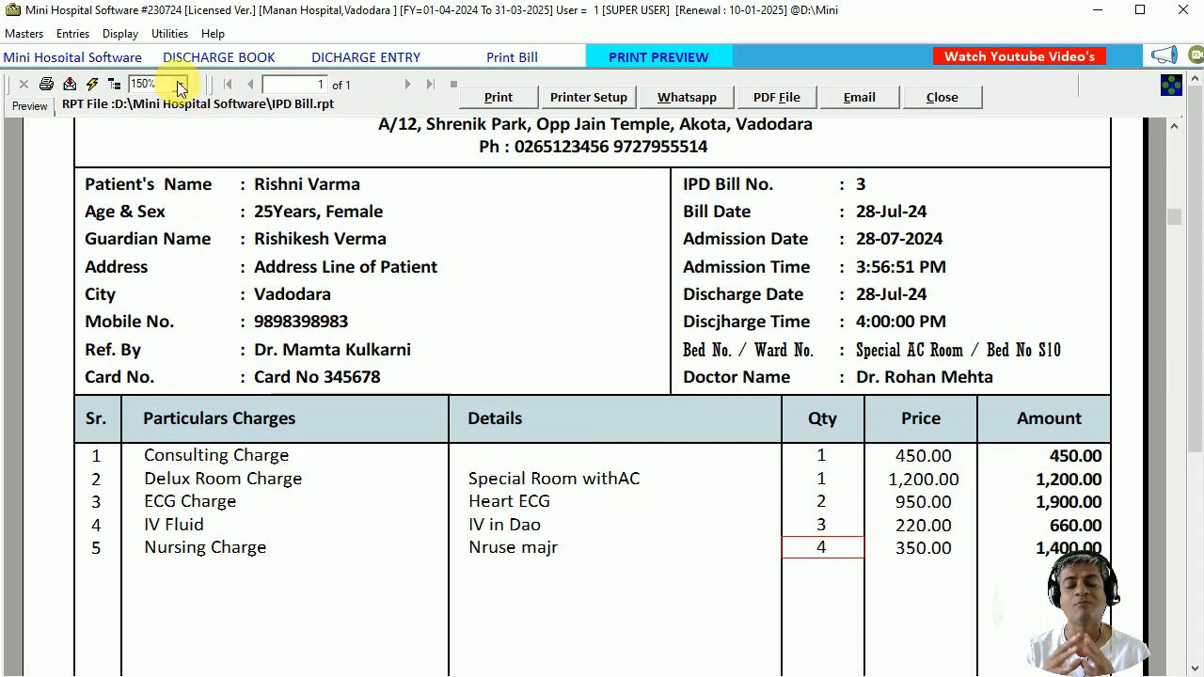
scroll(760, 381, down, 8)
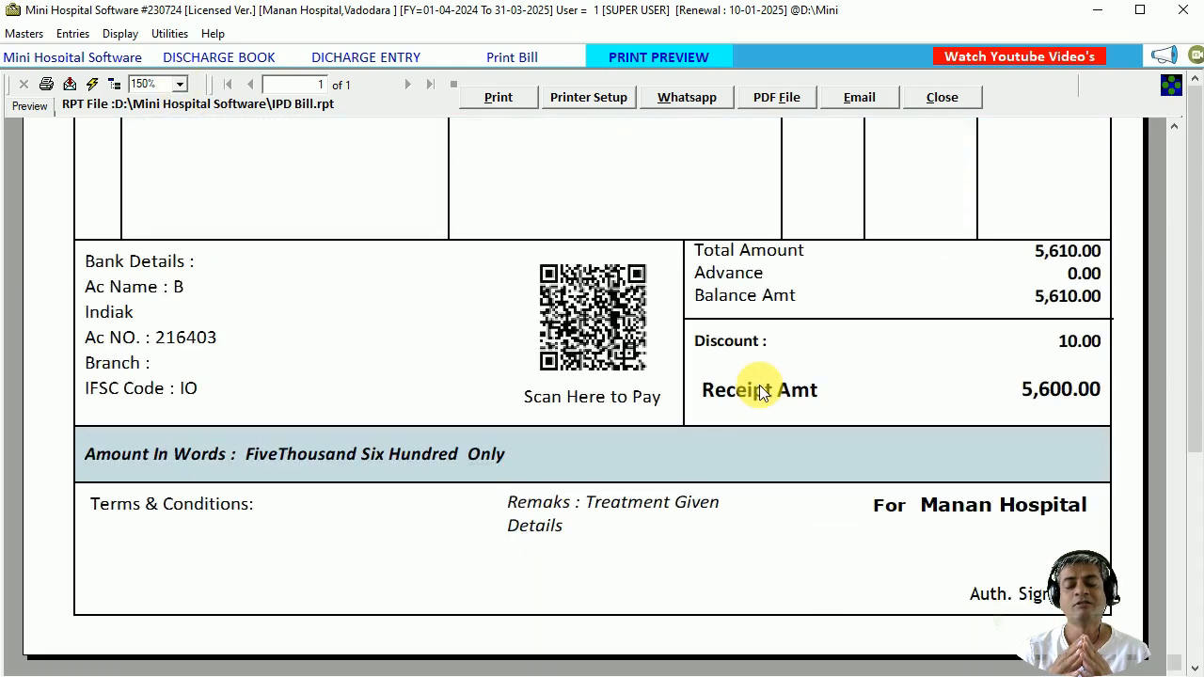
click(773, 250)
click(1054, 250)
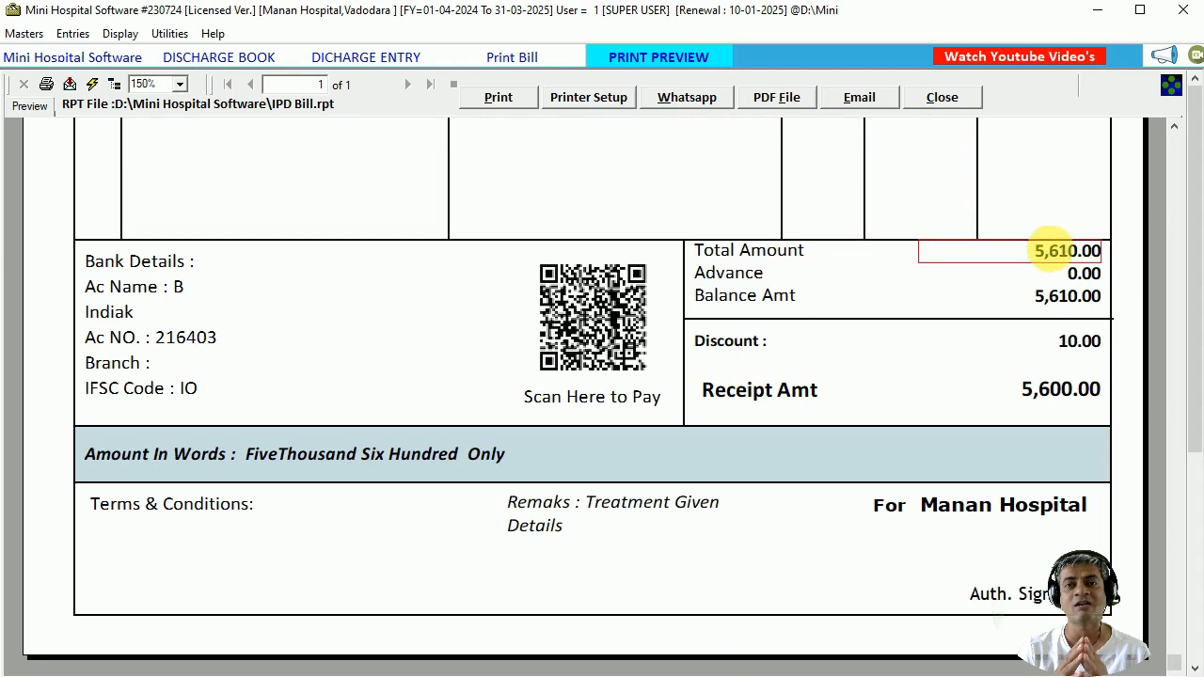
click(764, 276)
click(1038, 274)
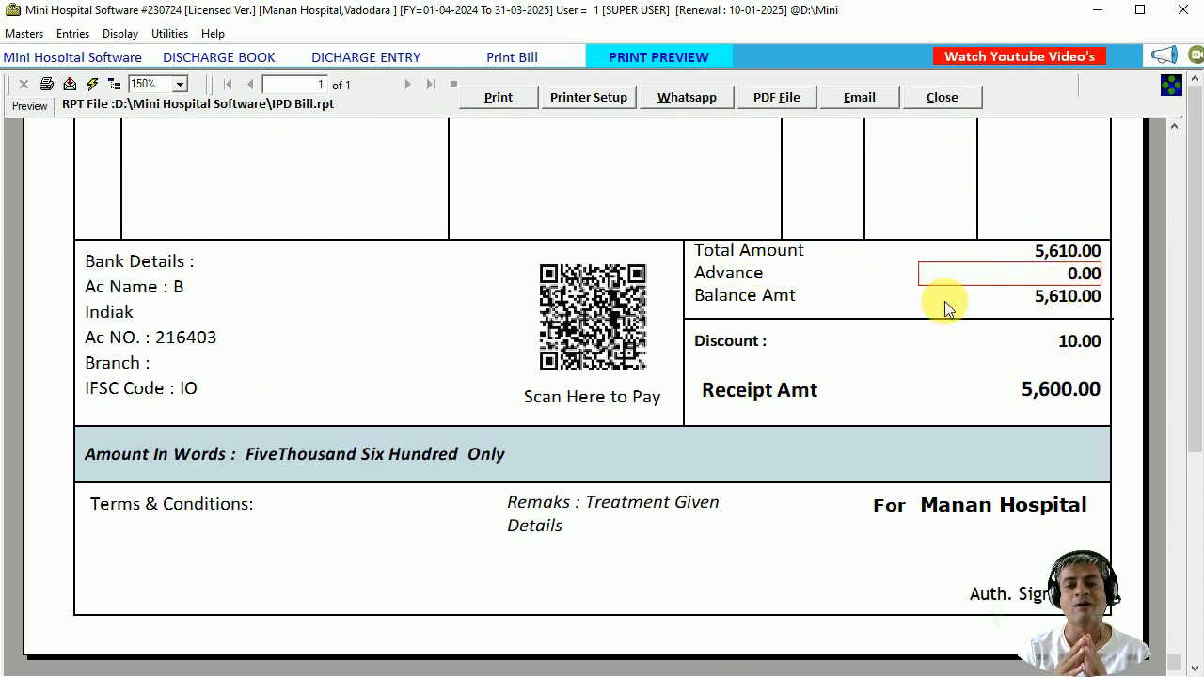
click(753, 298)
click(1071, 298)
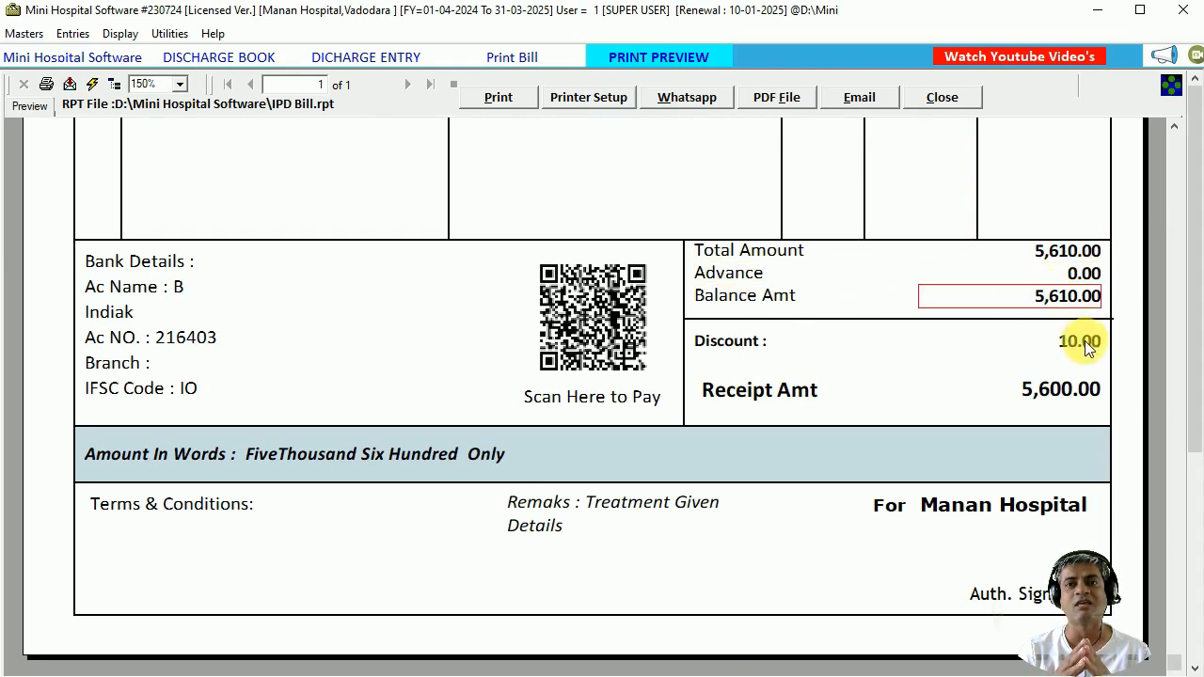
click(1082, 342)
click(773, 343)
click(766, 386)
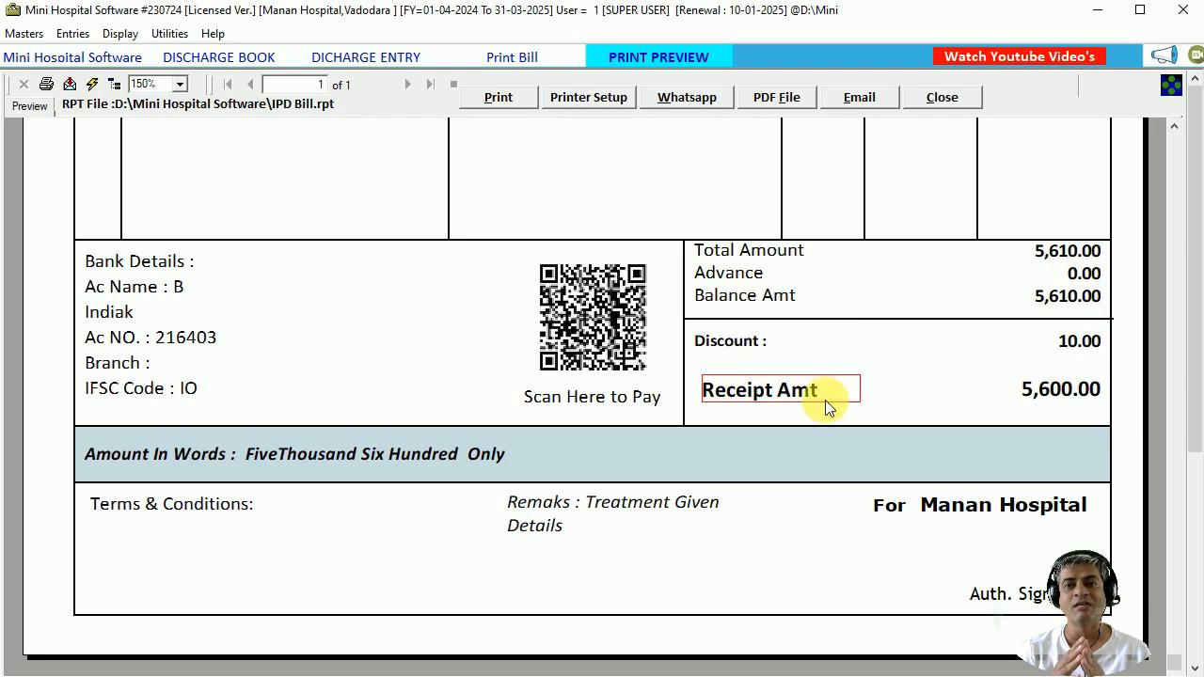
click(1054, 392)
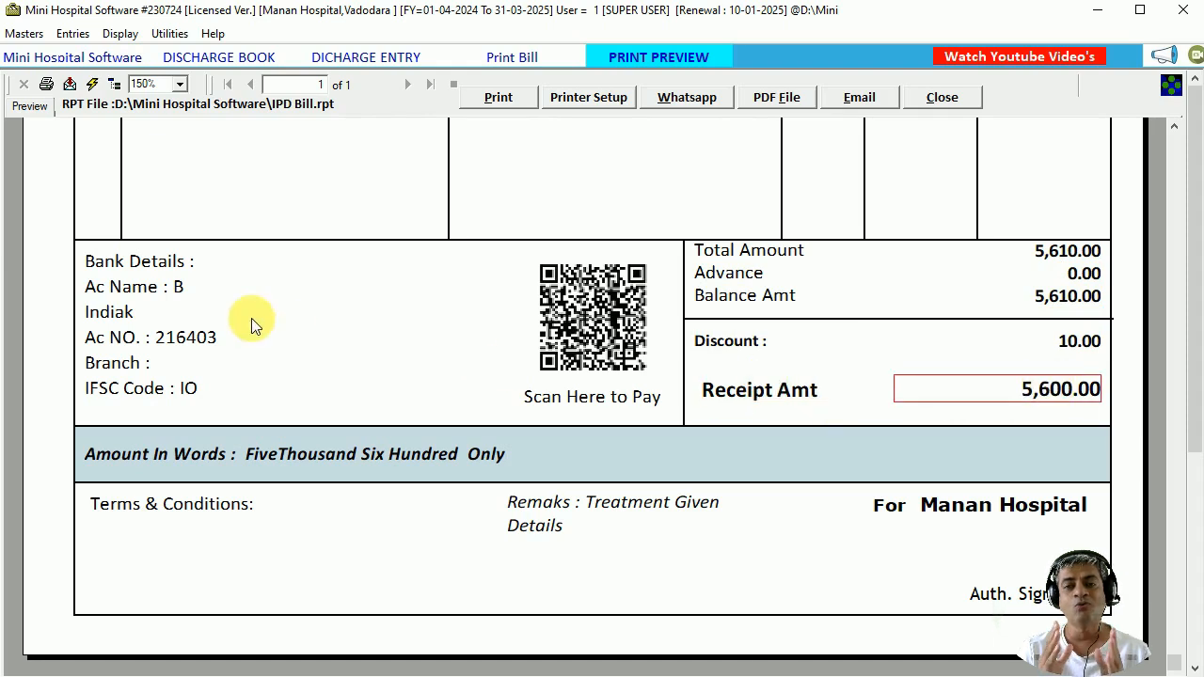
click(147, 275)
click(593, 296)
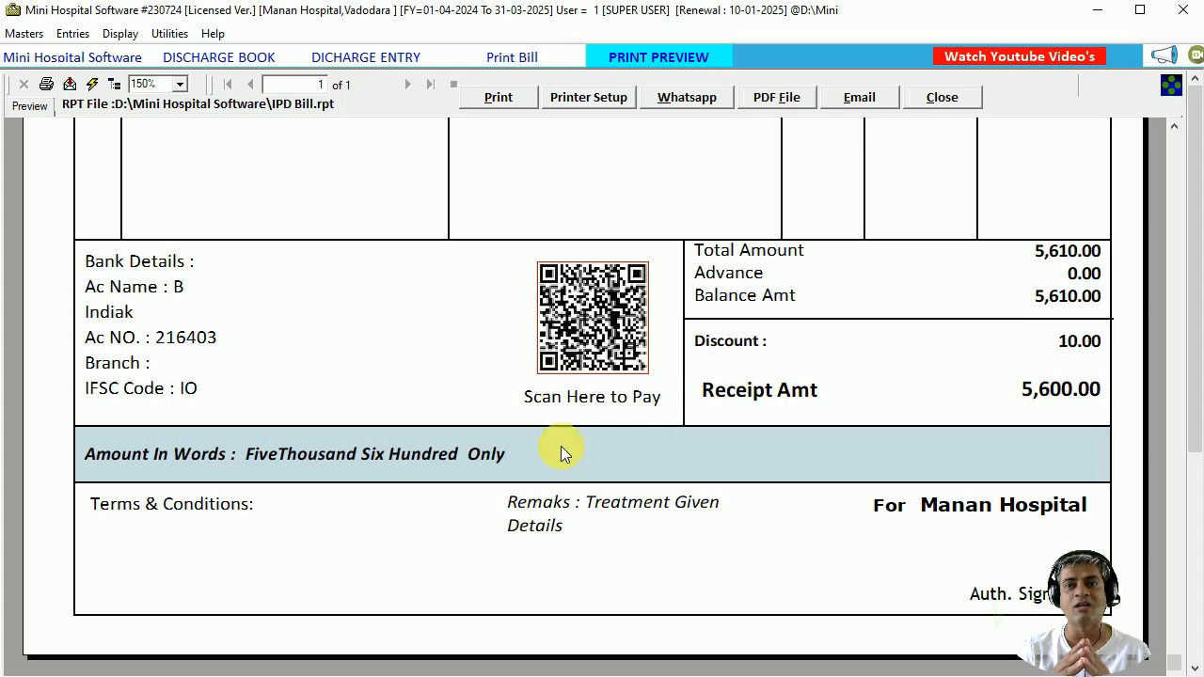
click(200, 503)
click(569, 519)
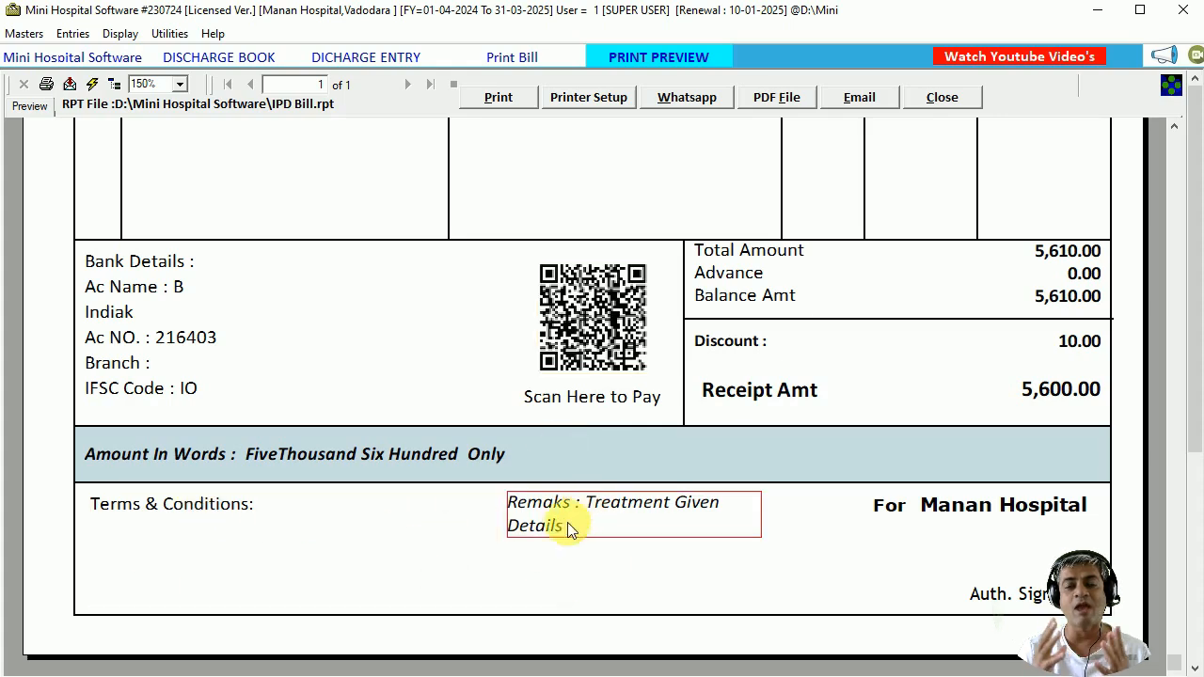
click(972, 516)
click(1040, 592)
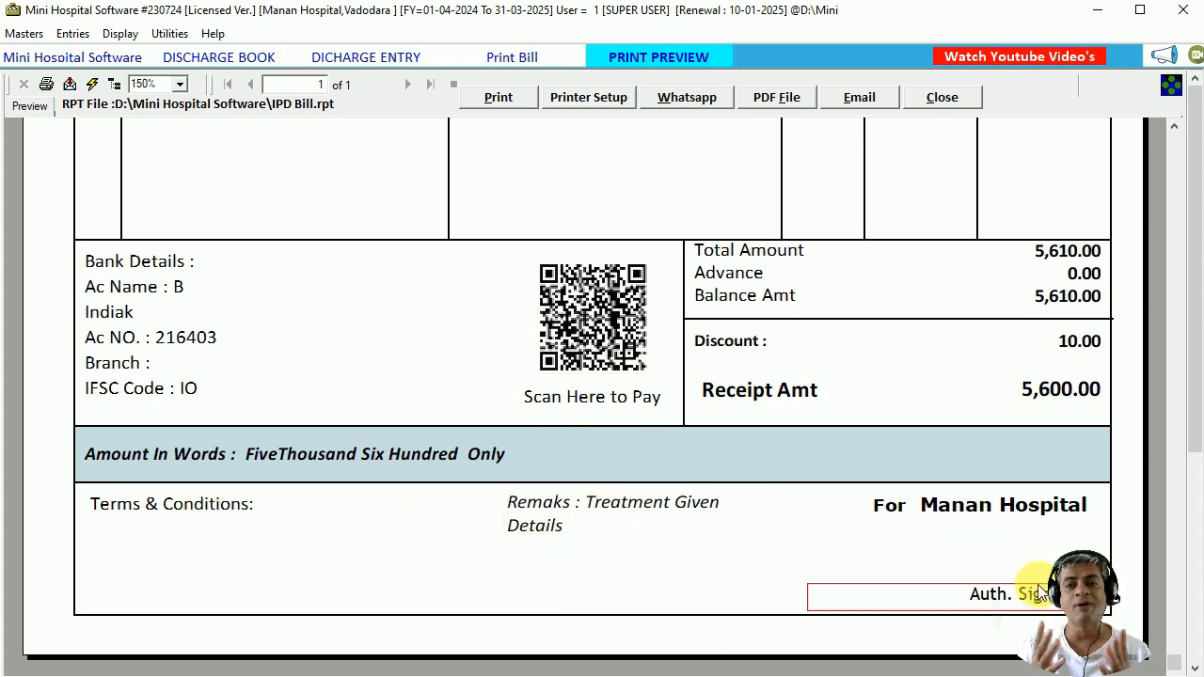
scroll(741, 284, up, 10)
click(179, 84)
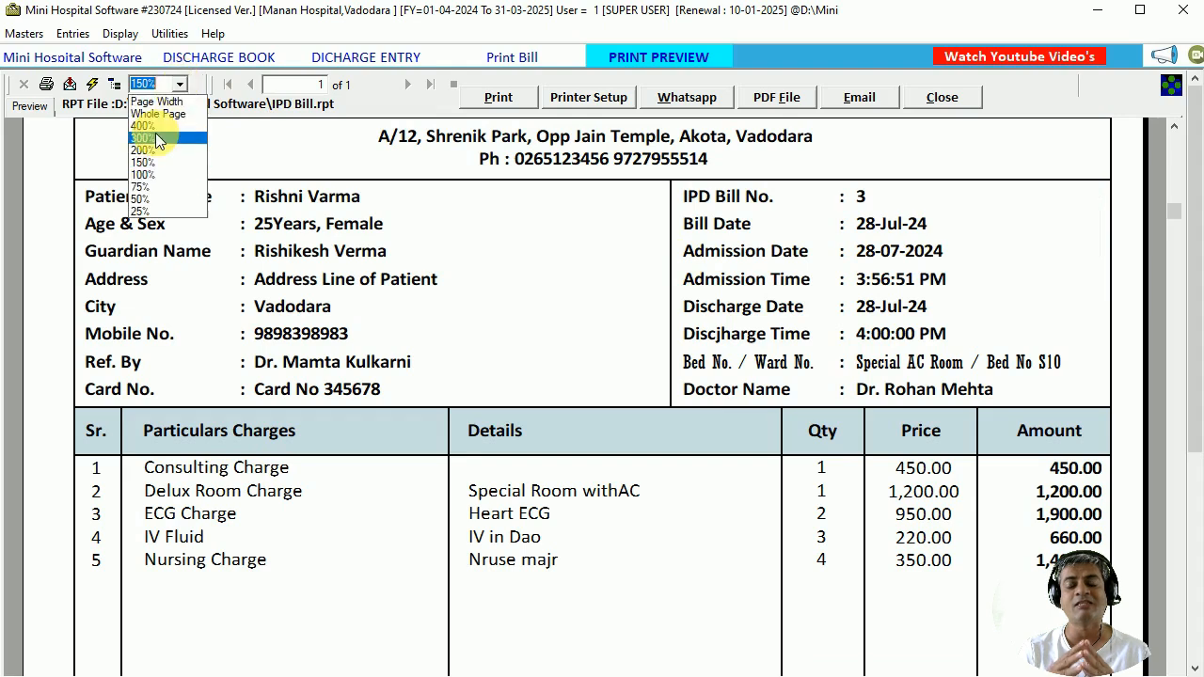
Show the IPD Bill preview at 100%, then fit the whole page in view.
click(144, 174)
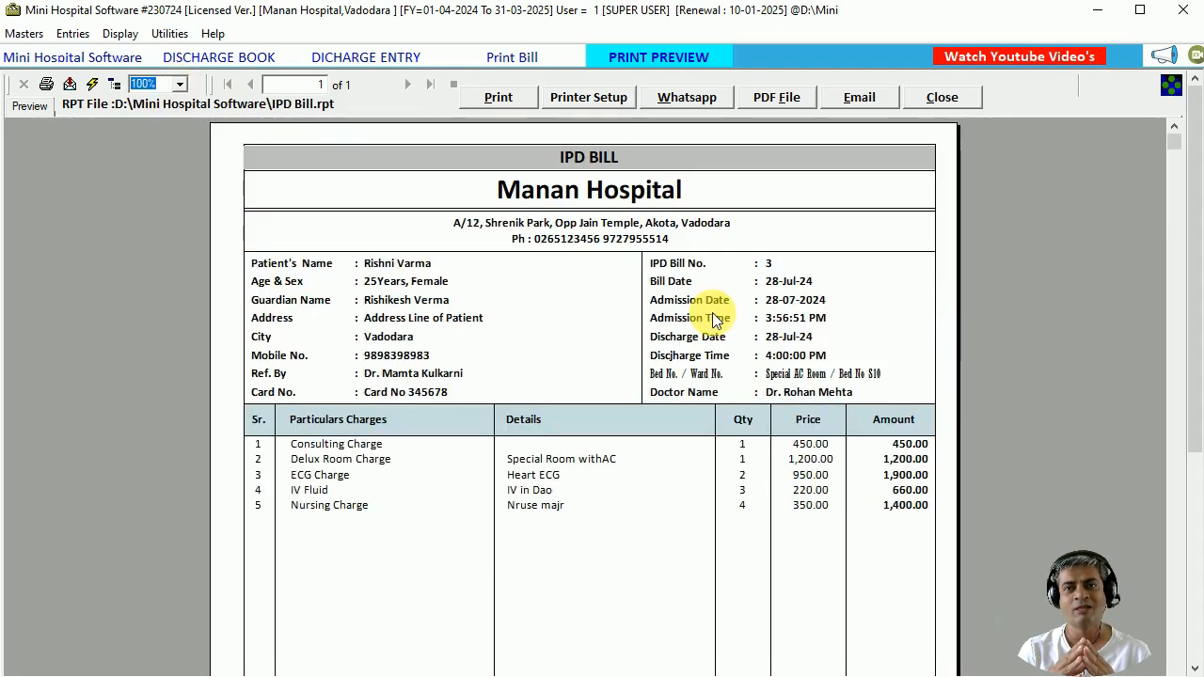
click(178, 83)
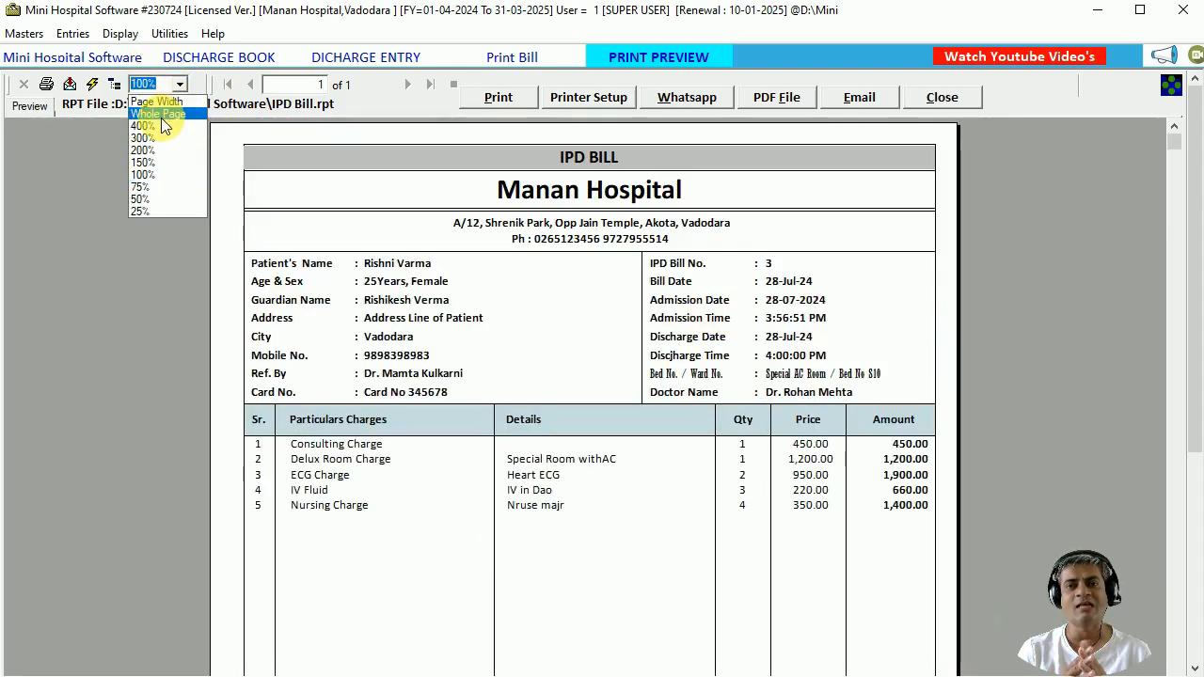
click(161, 114)
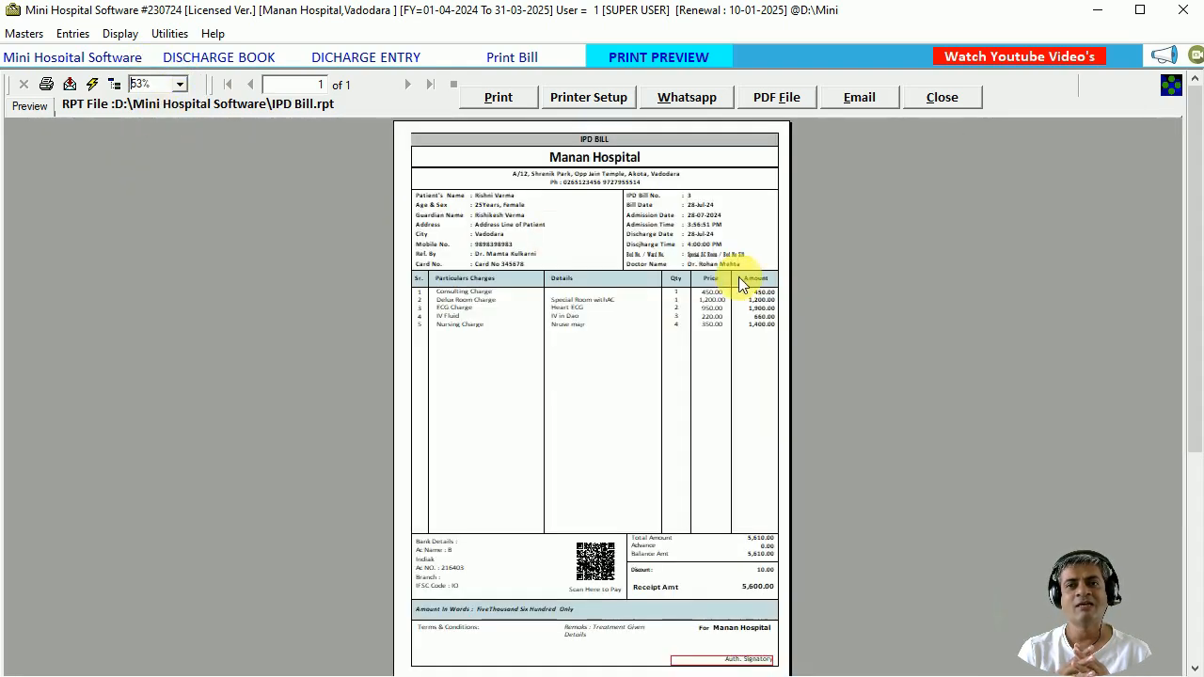
Close the bill preview, print options, Discharge Entry and Discharge Book windows.
click(941, 98)
click(471, 352)
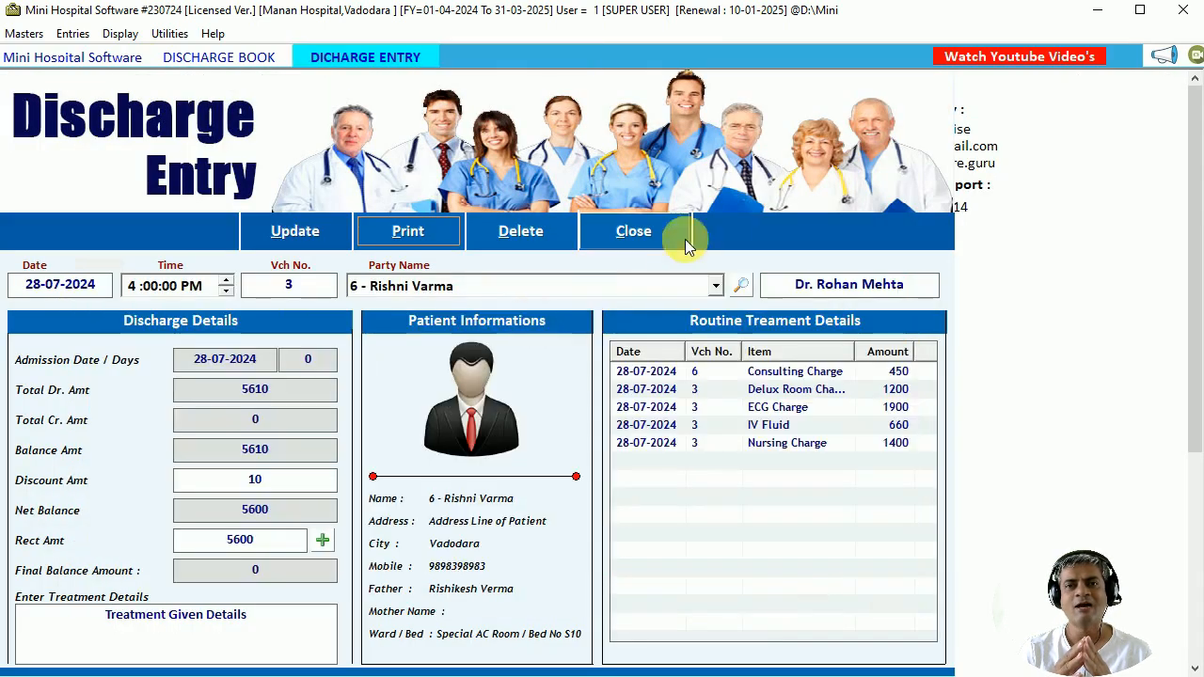
click(684, 239)
click(918, 102)
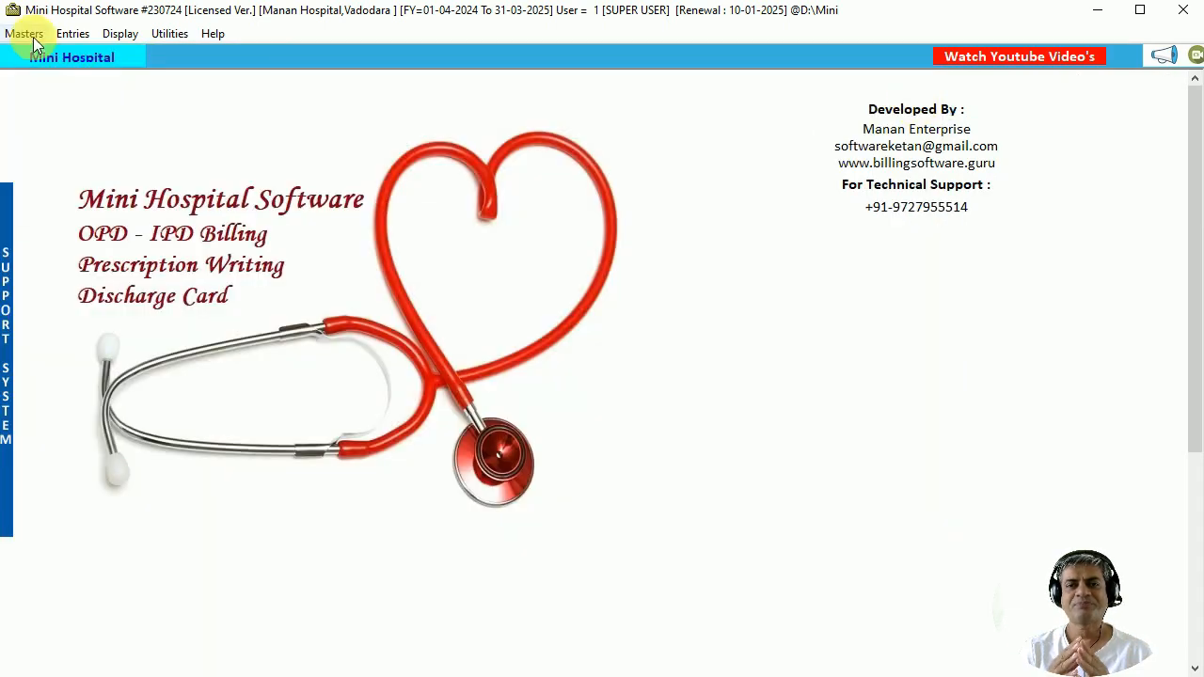
Open Patient Admission from the Entries menu and start a New patient registration.
click(73, 33)
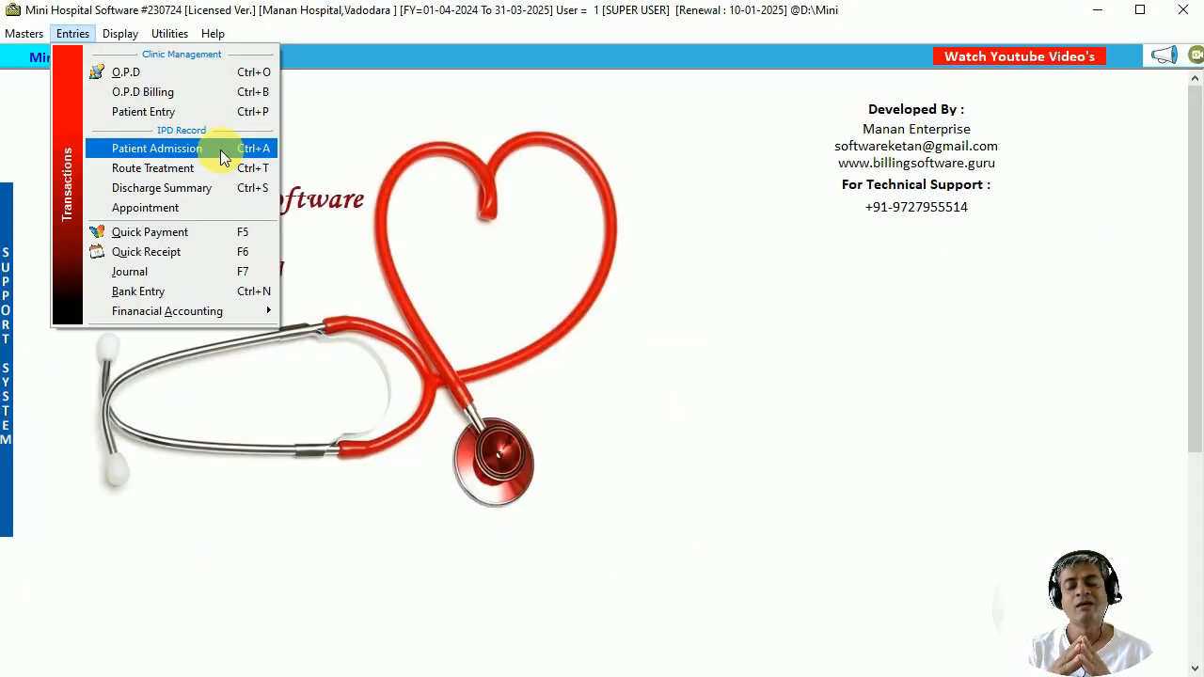
click(220, 150)
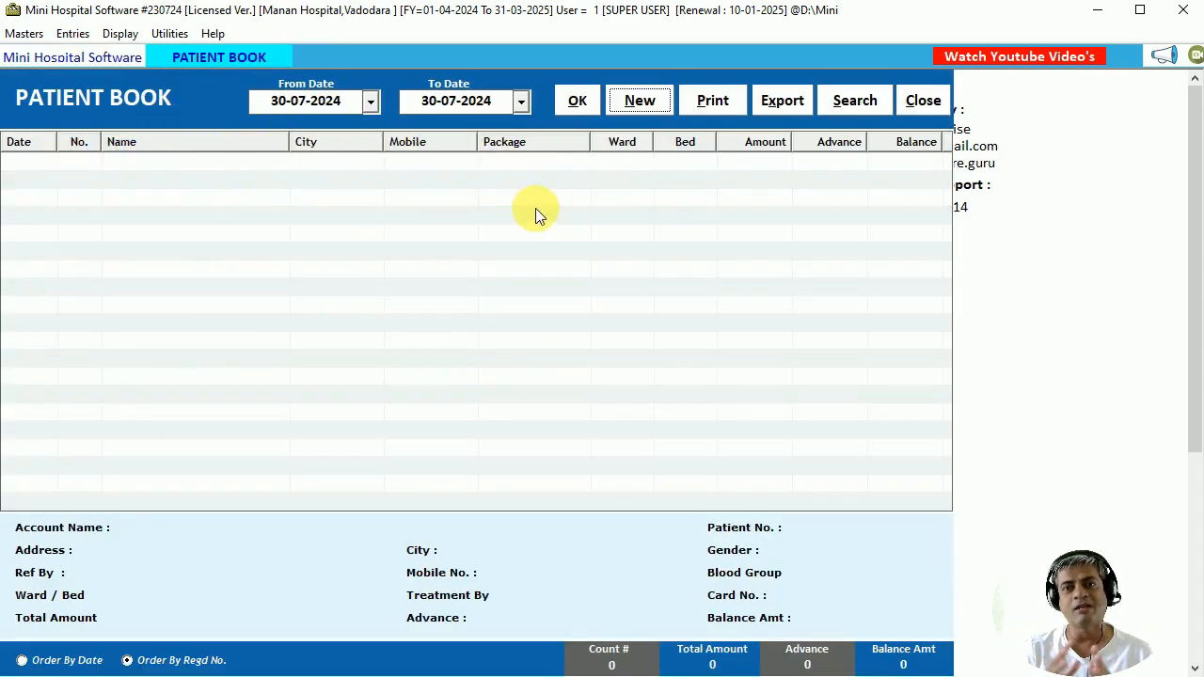
click(630, 104)
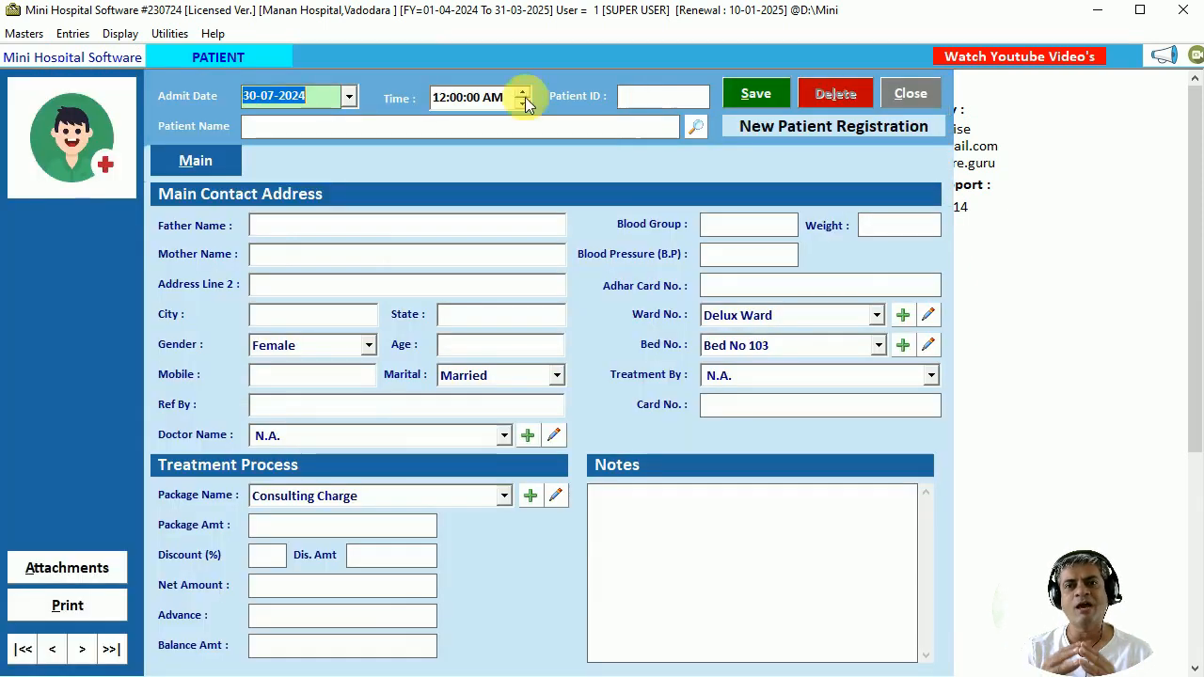
Set the admission time to 9:00:00 AM and open the Search Patient Name dialog.
click(247, 97)
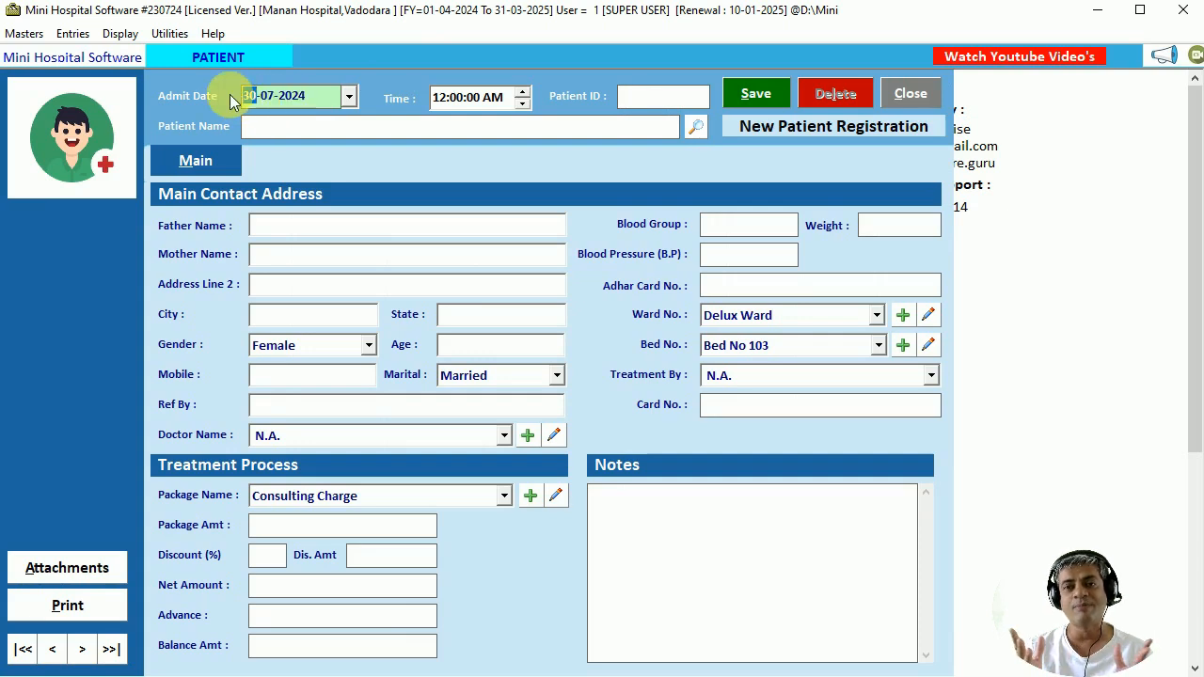
key(Tab)
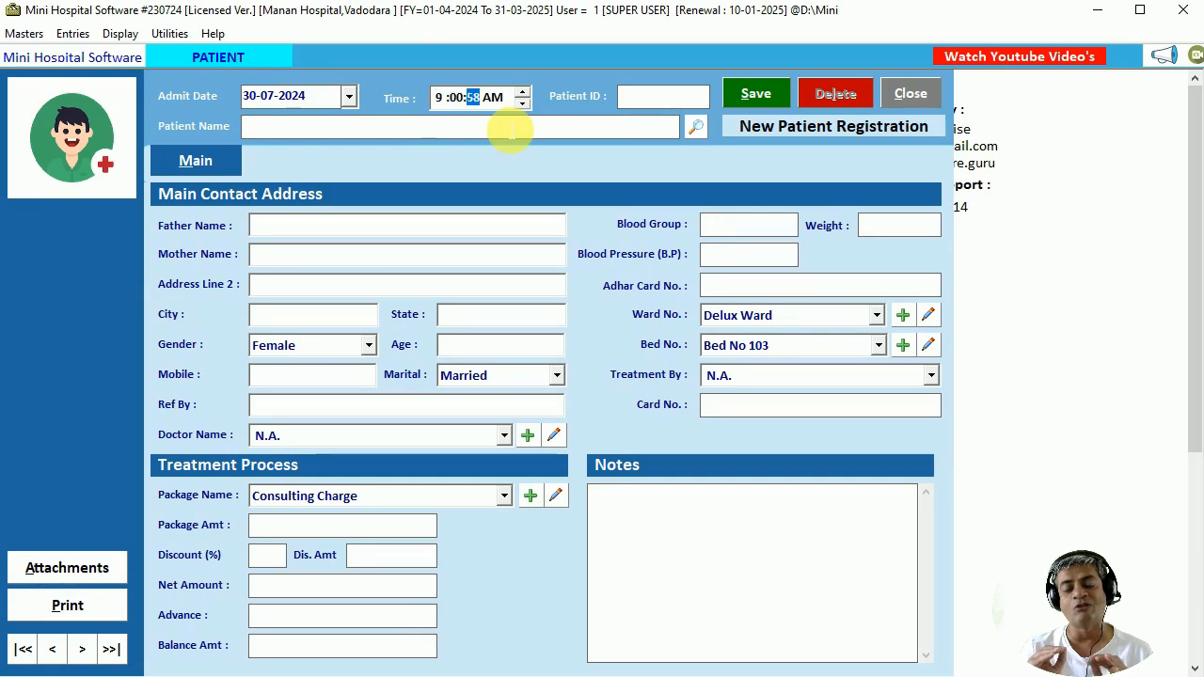
key(Tab)
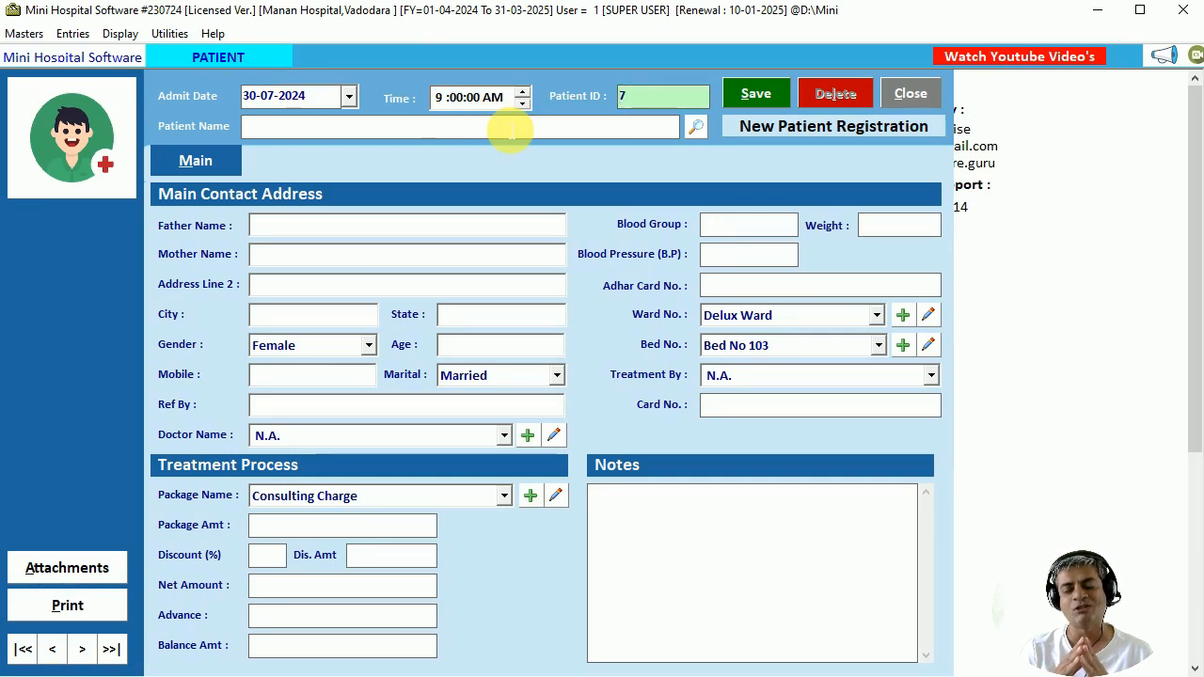
click(508, 132)
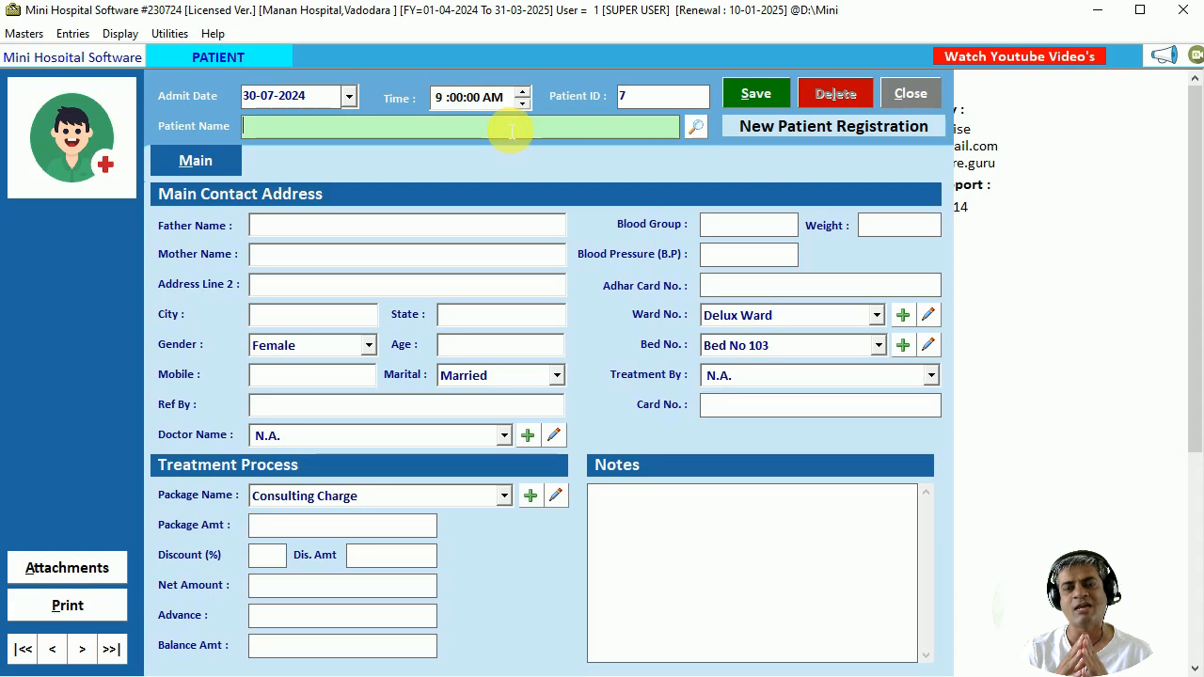
click(699, 127)
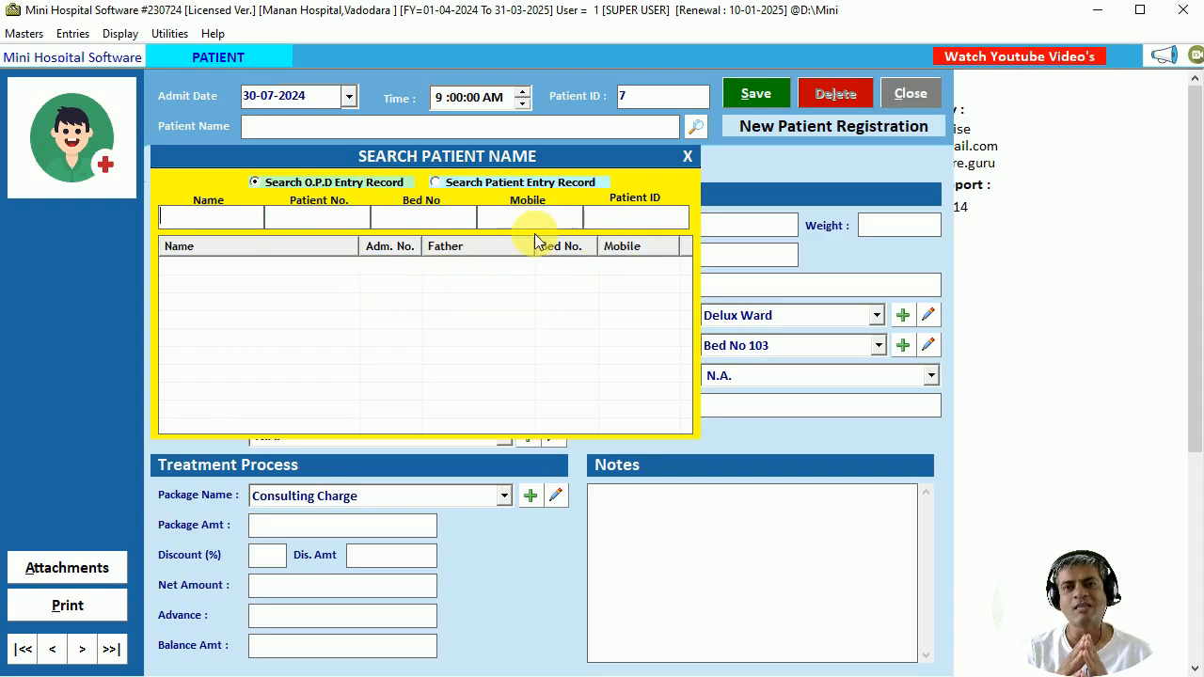
Search patient names for 'r' and load the chosen existing patient into the form.
click(72, 36)
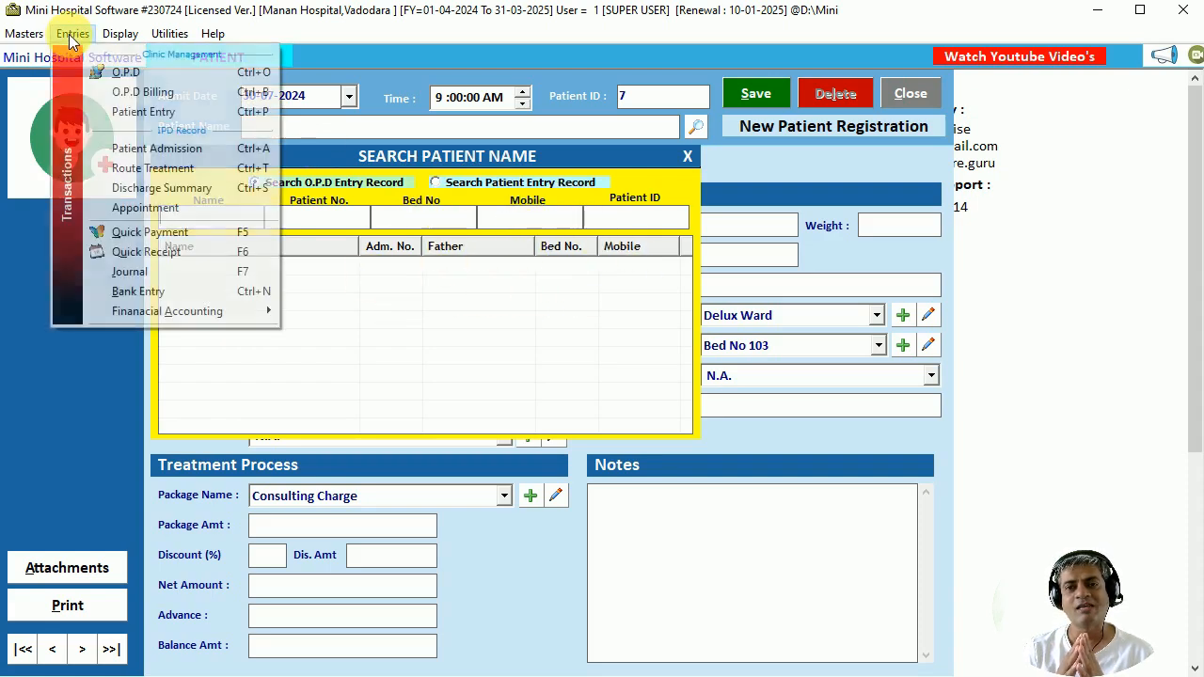
click(277, 220)
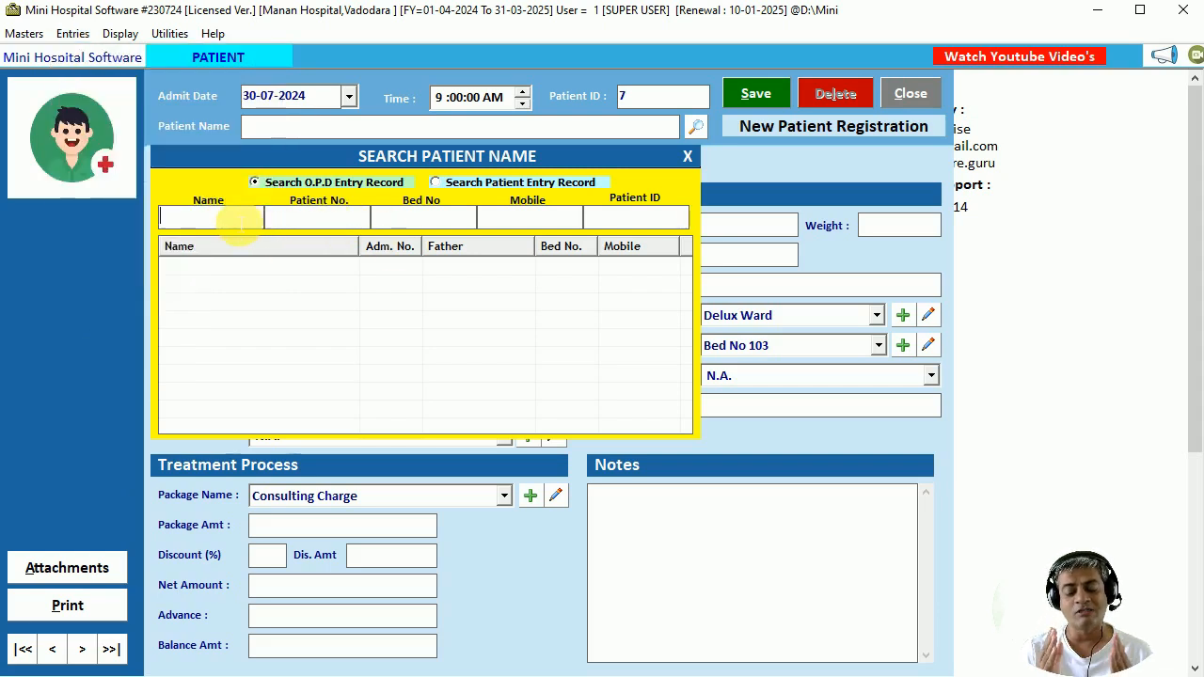
text(r)
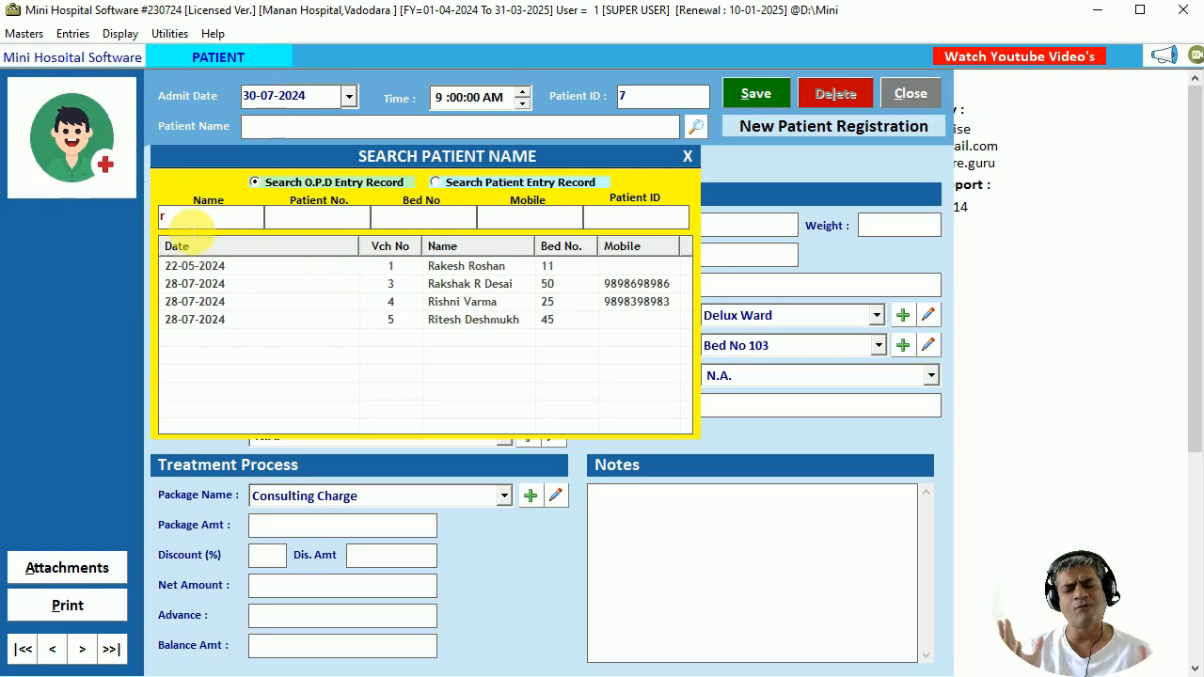
click(176, 226)
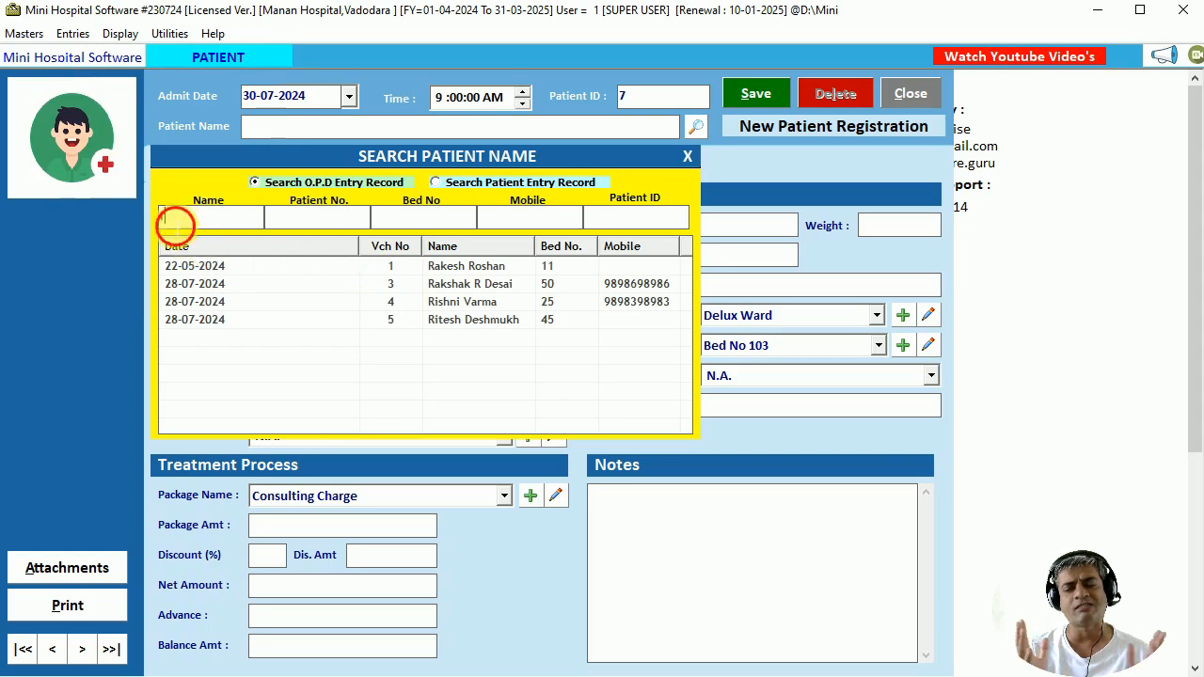
click(488, 292)
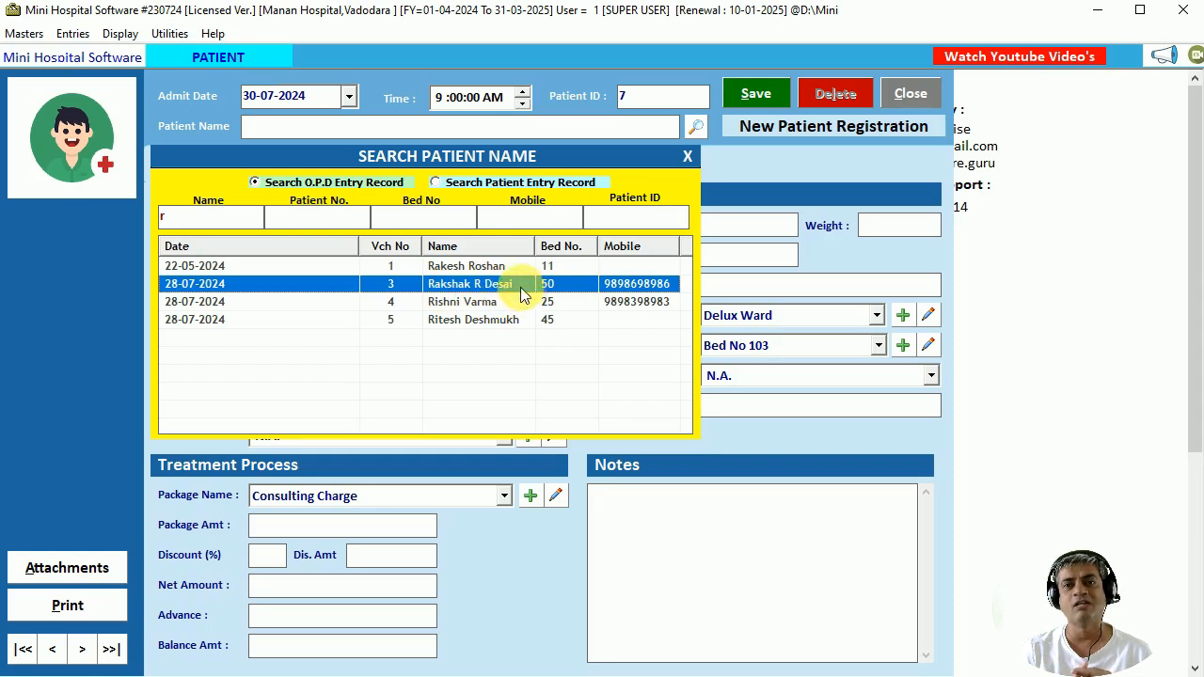
double_click(520, 287)
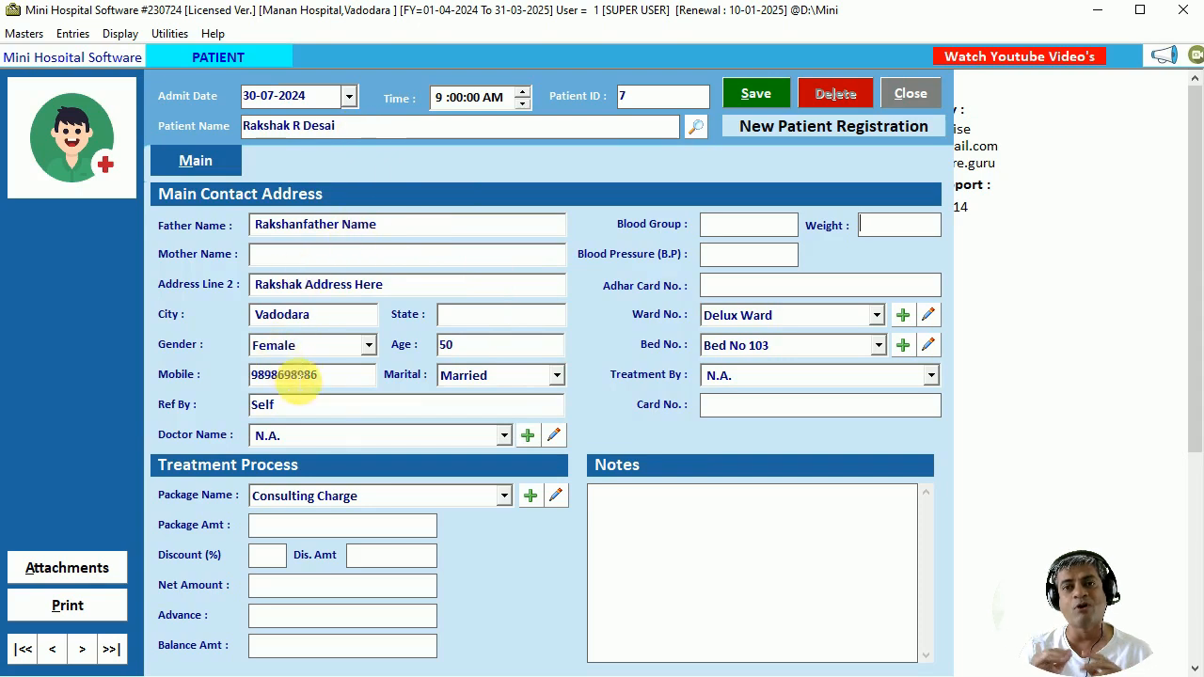
Assign the treating doctor, ward Semi Special and Bed No S10.
click(314, 435)
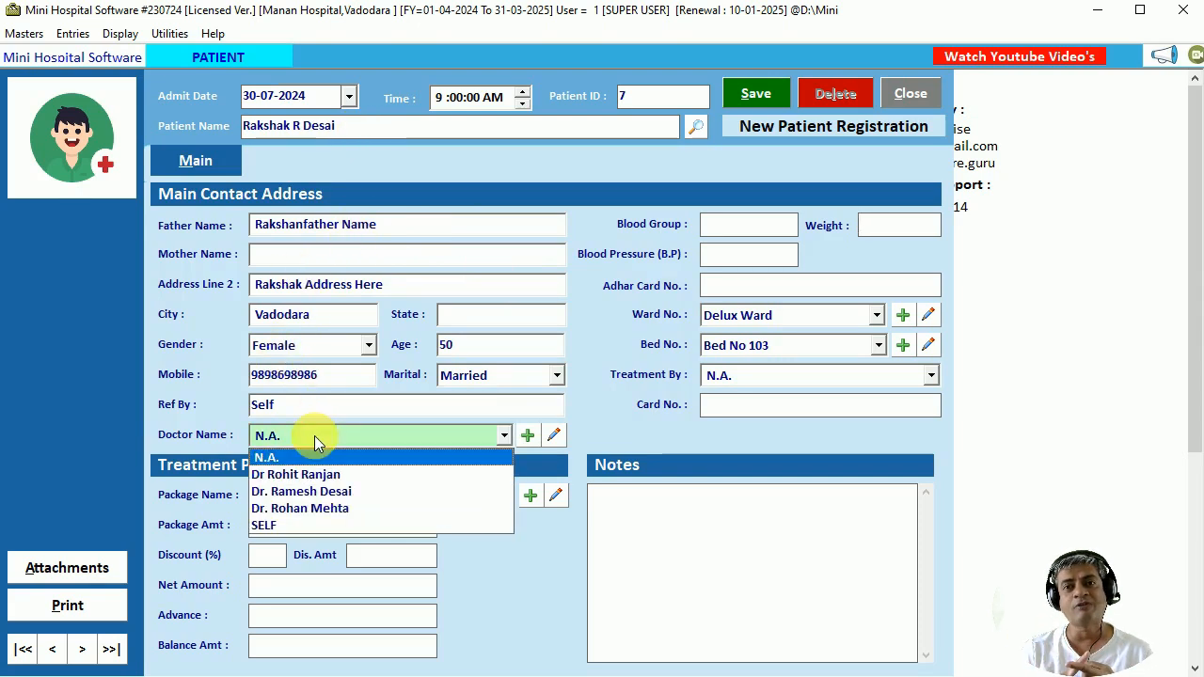
click(336, 497)
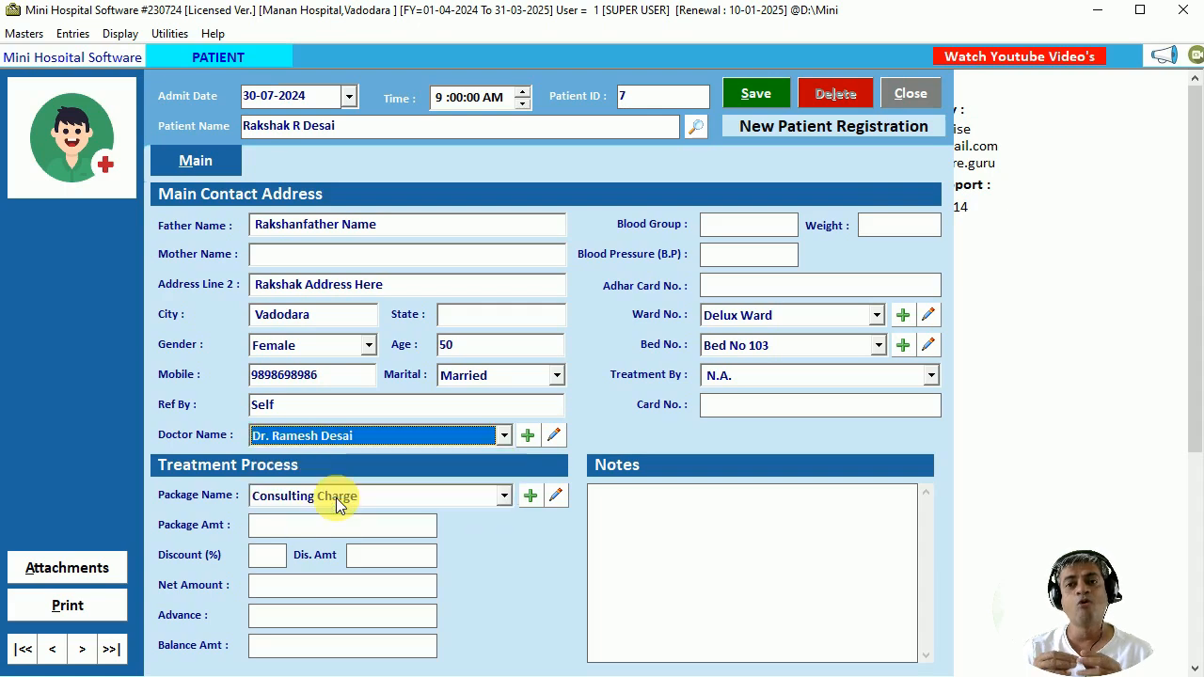
click(843, 315)
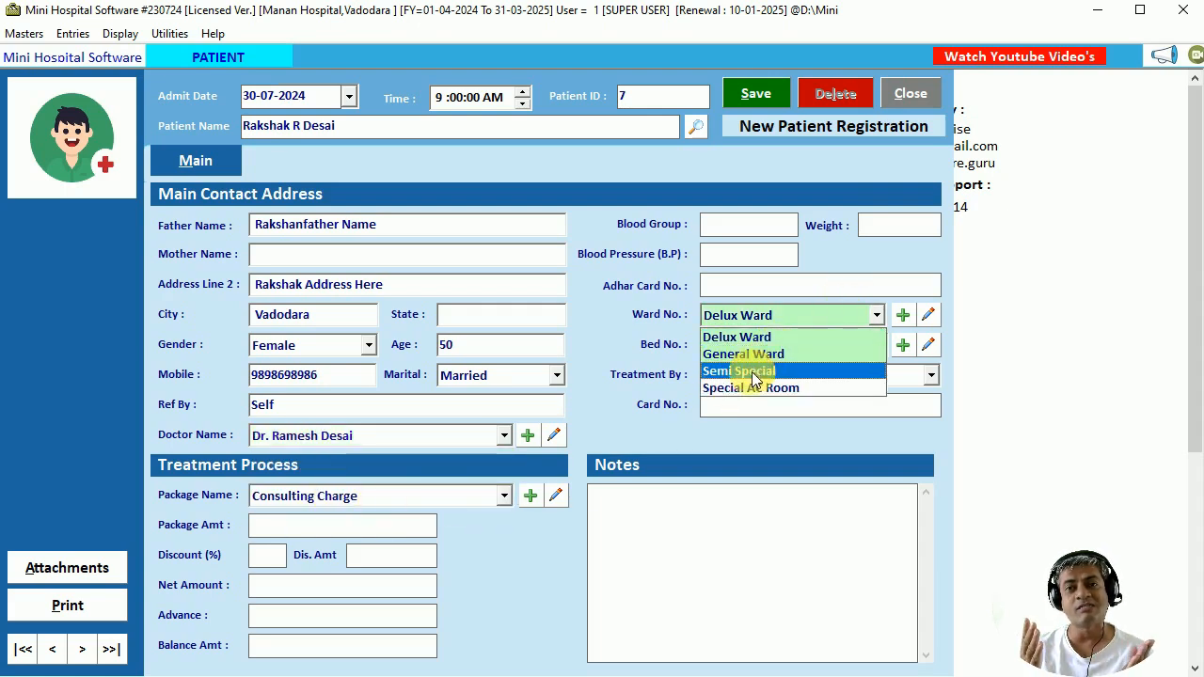
click(757, 371)
click(786, 344)
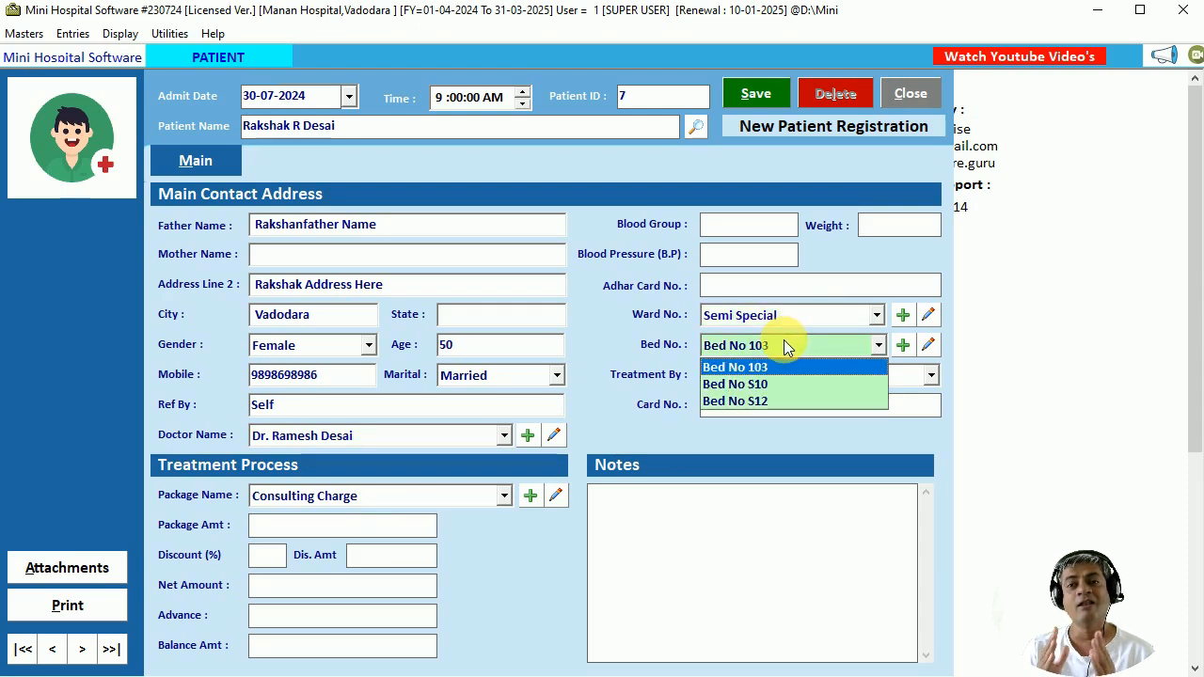
click(757, 384)
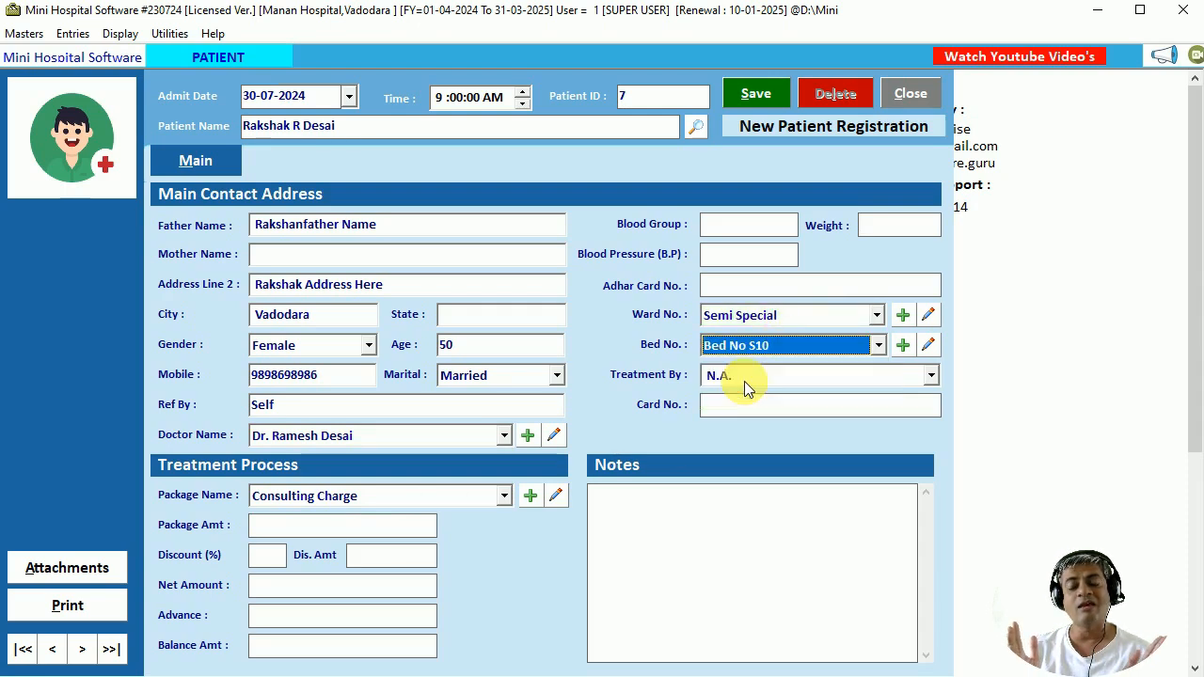
Enter the patient's card number in Card No. and fill the Adhar Card No. field.
click(743, 228)
click(731, 256)
click(740, 288)
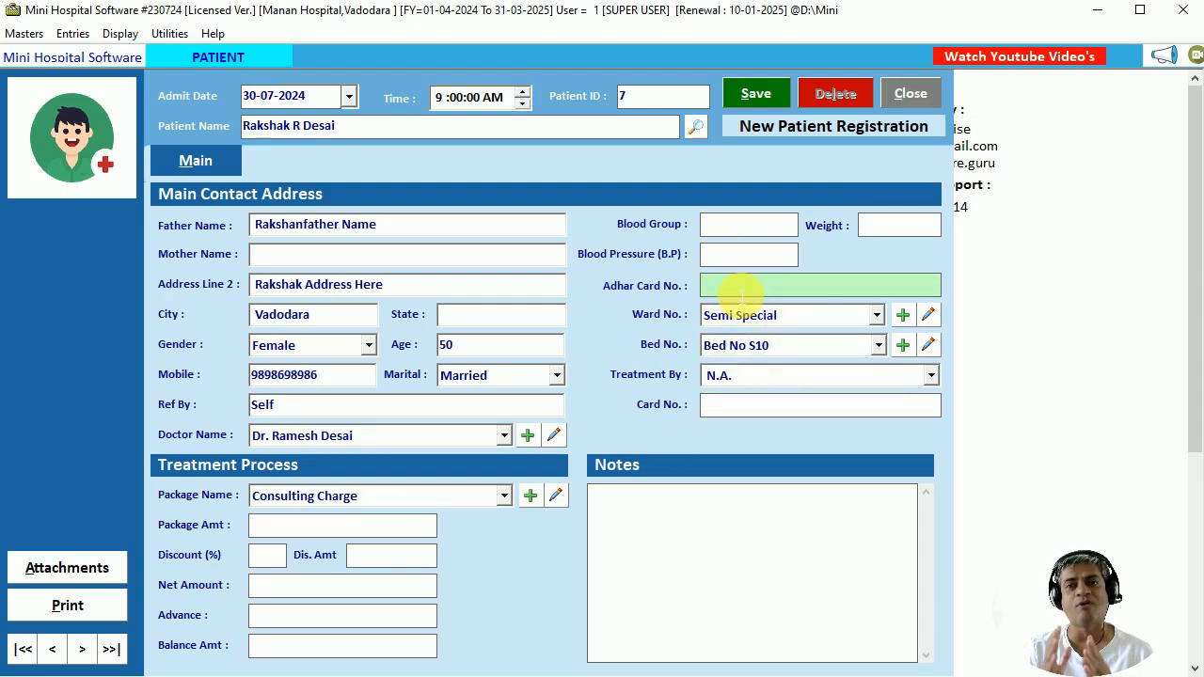
click(755, 407)
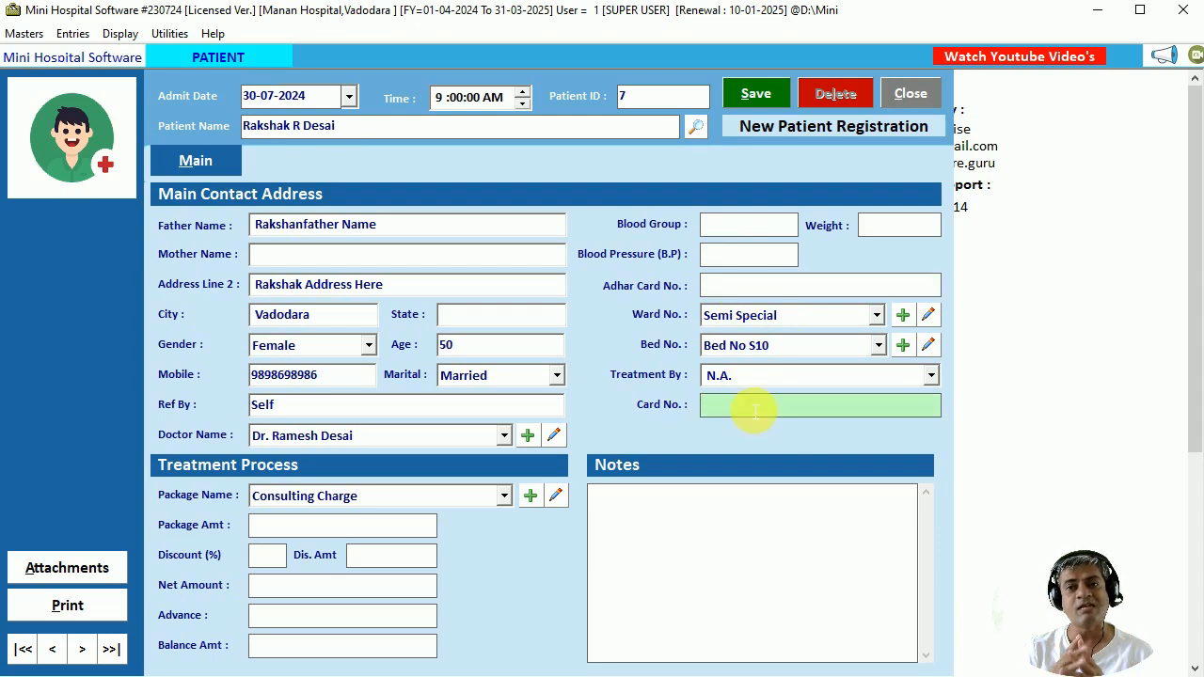
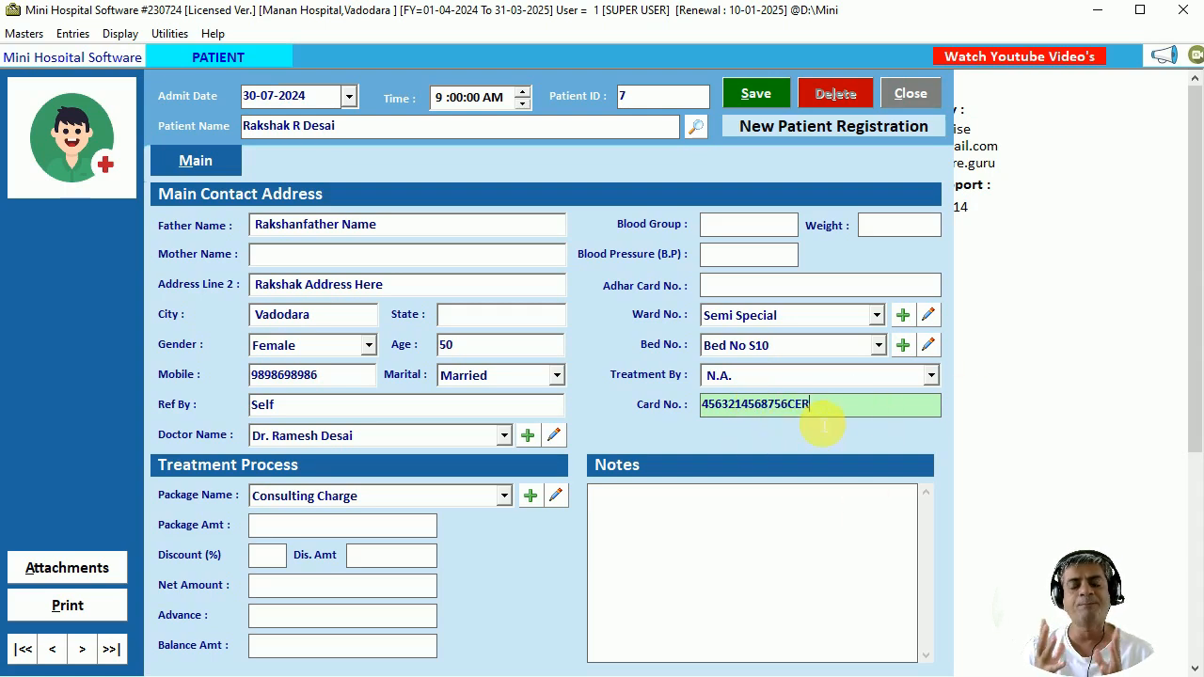
click(754, 288)
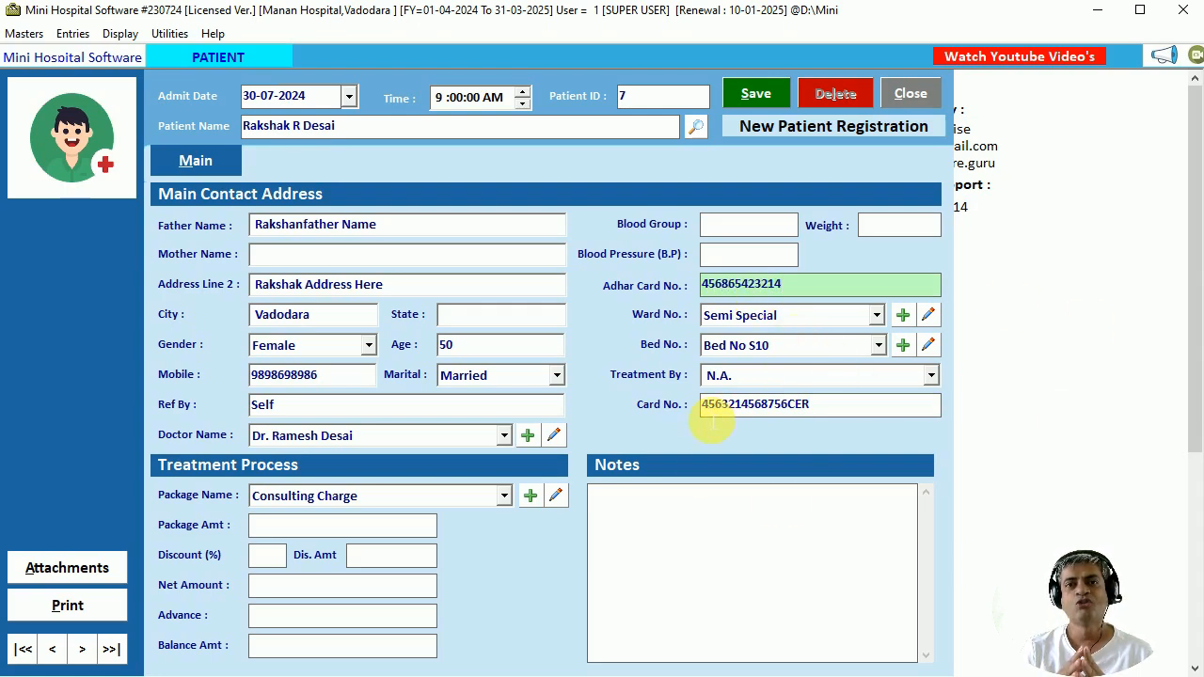
click(381, 496)
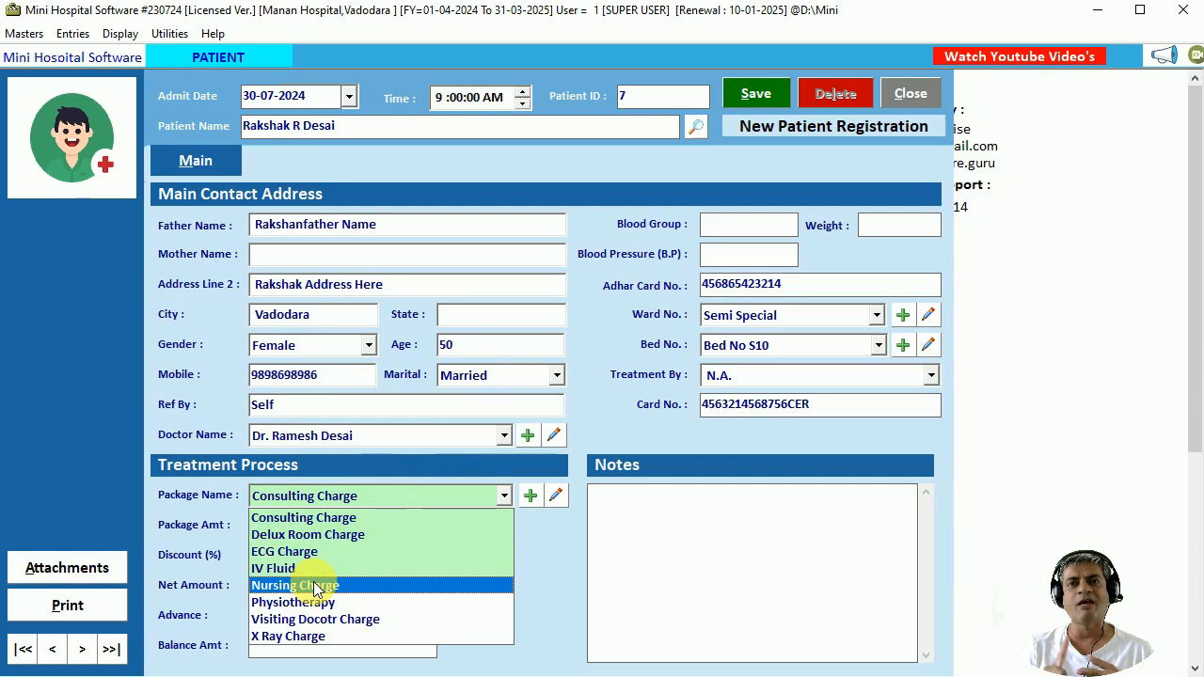
Keep the Consulting Charge package at 450 and save the admission as patient ID 7.
click(360, 528)
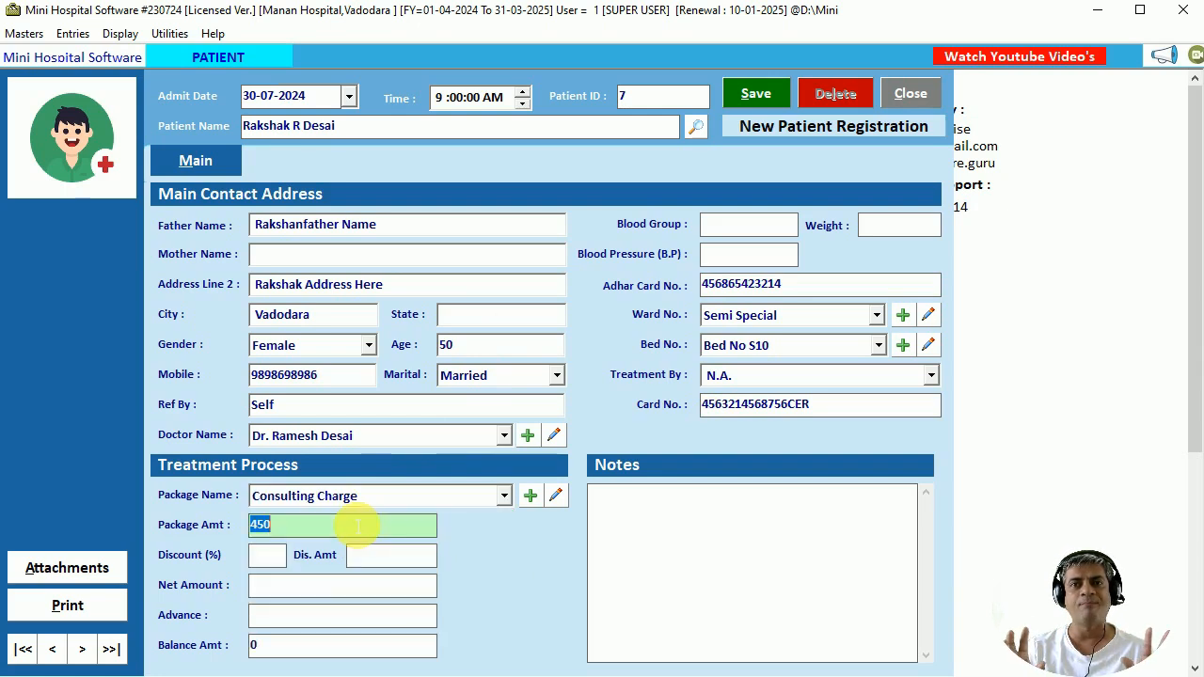
key(Tab)
key(Tab)
key(Tab)
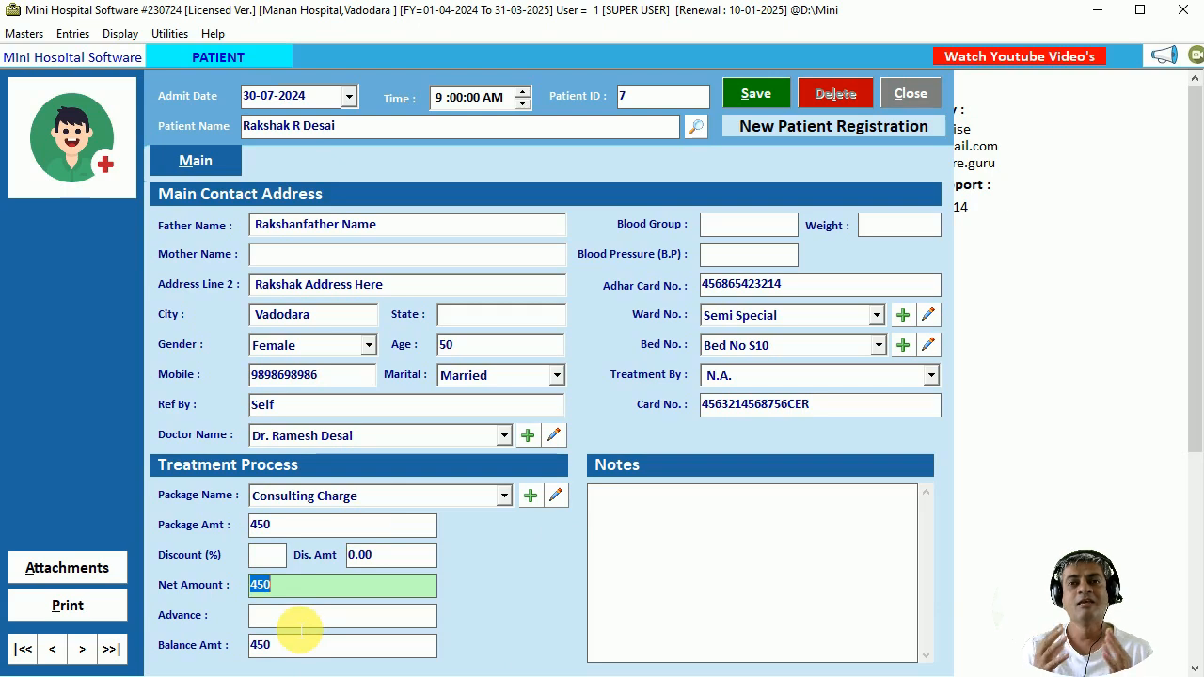
click(752, 91)
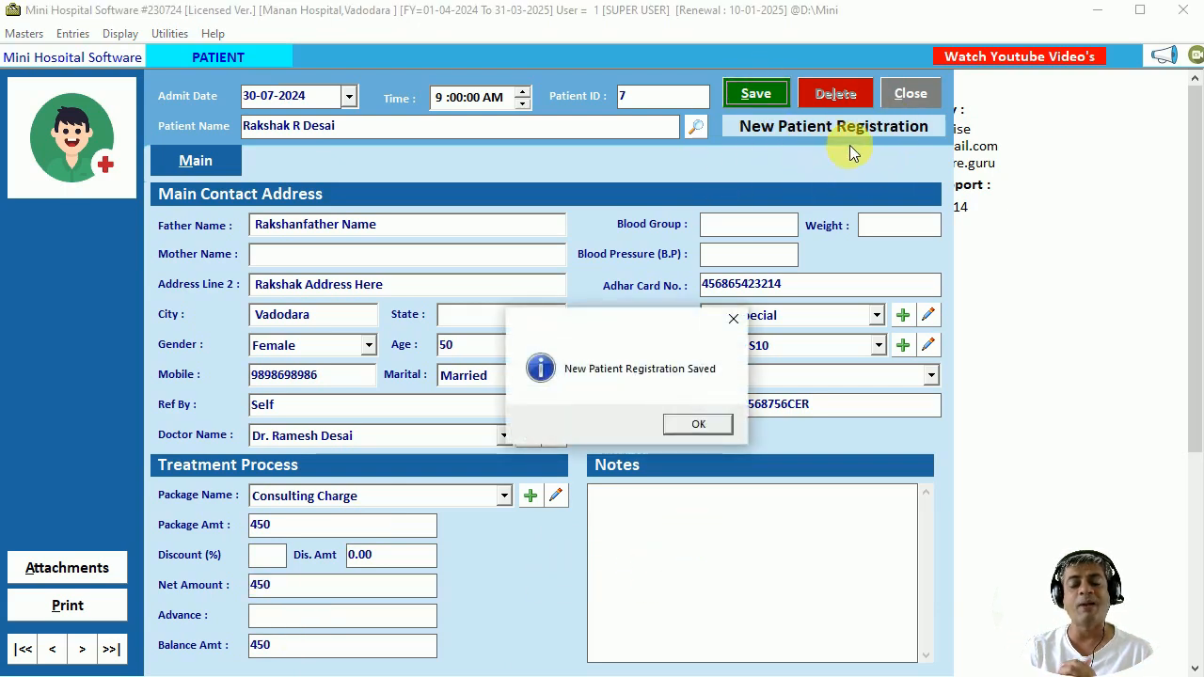
Acknowledge the save, agree to print, and preview using the PATIENT REGISTRATION format.
click(692, 430)
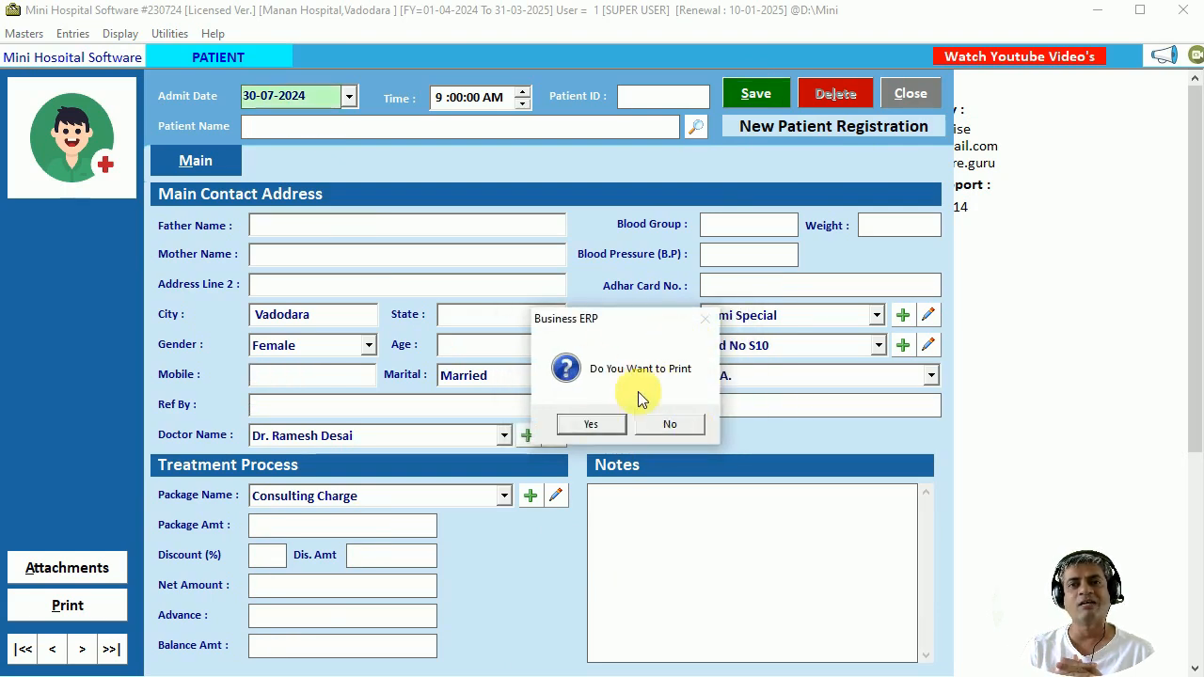
click(591, 425)
click(274, 506)
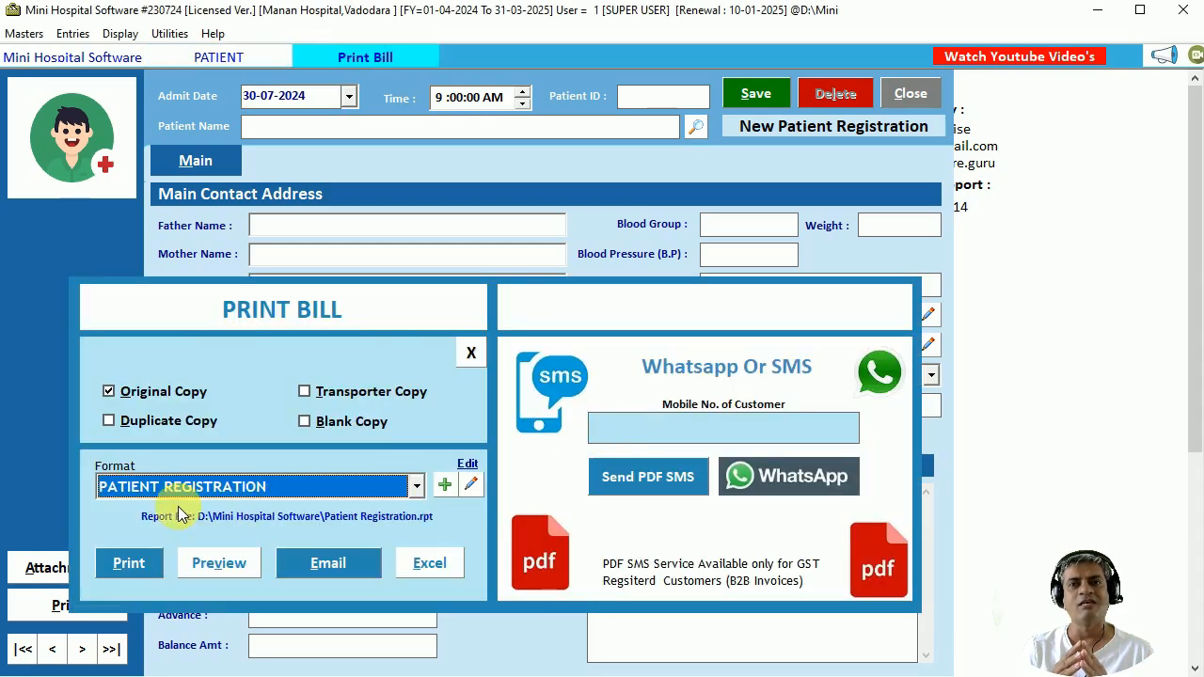
click(226, 562)
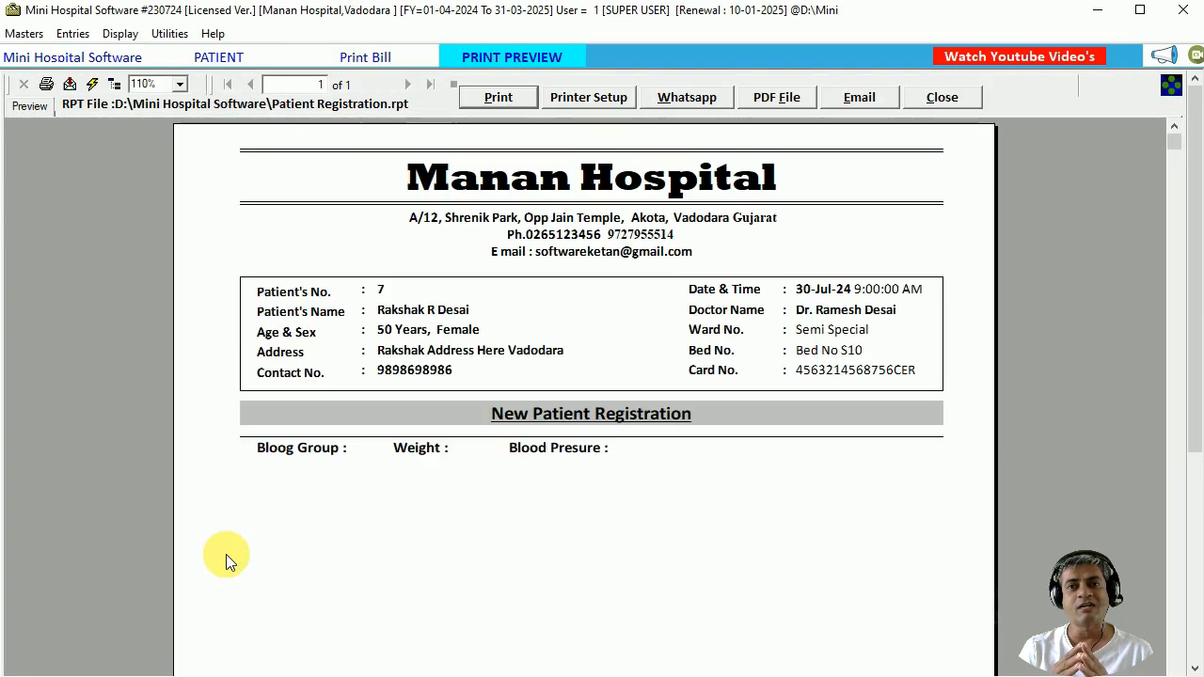
Review the hospital header, patient details, registration heading and blood group section on the preview.
click(701, 179)
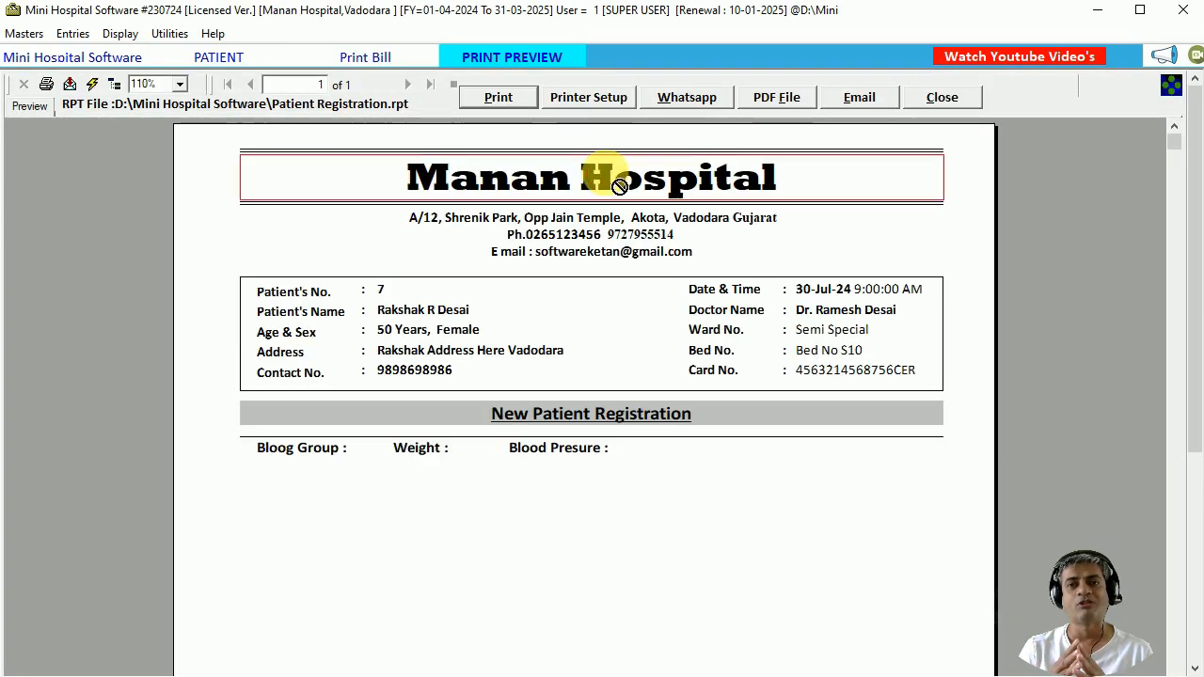
click(569, 226)
click(425, 320)
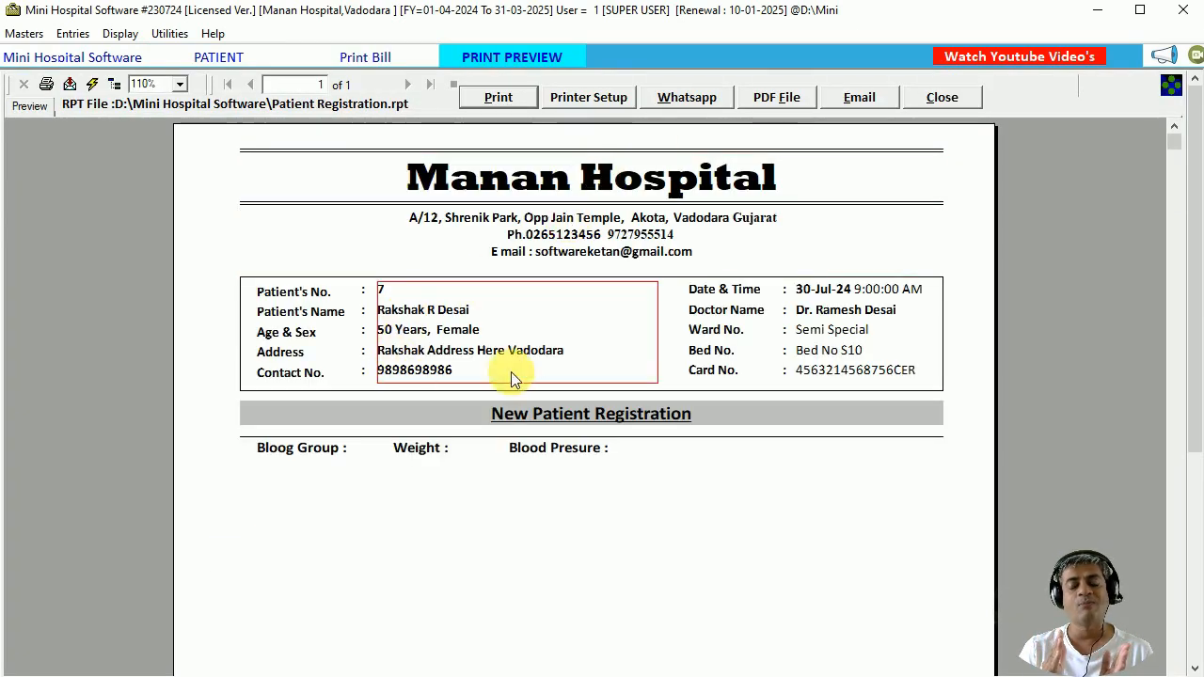
click(843, 311)
click(581, 416)
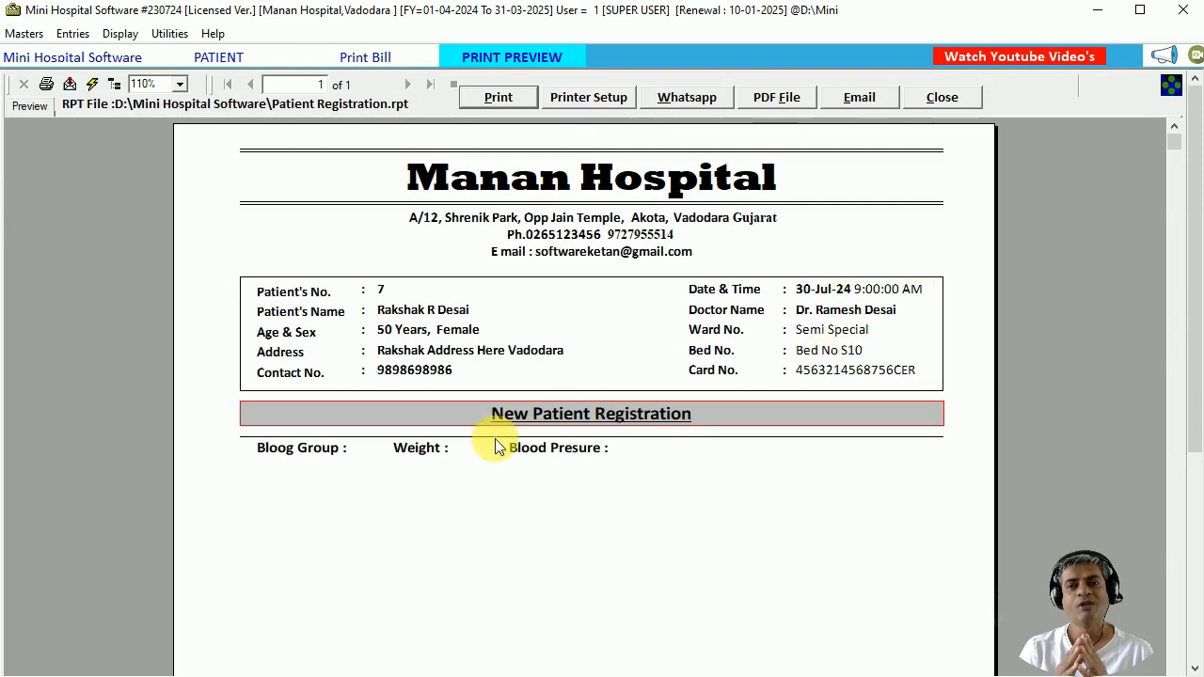
click(357, 467)
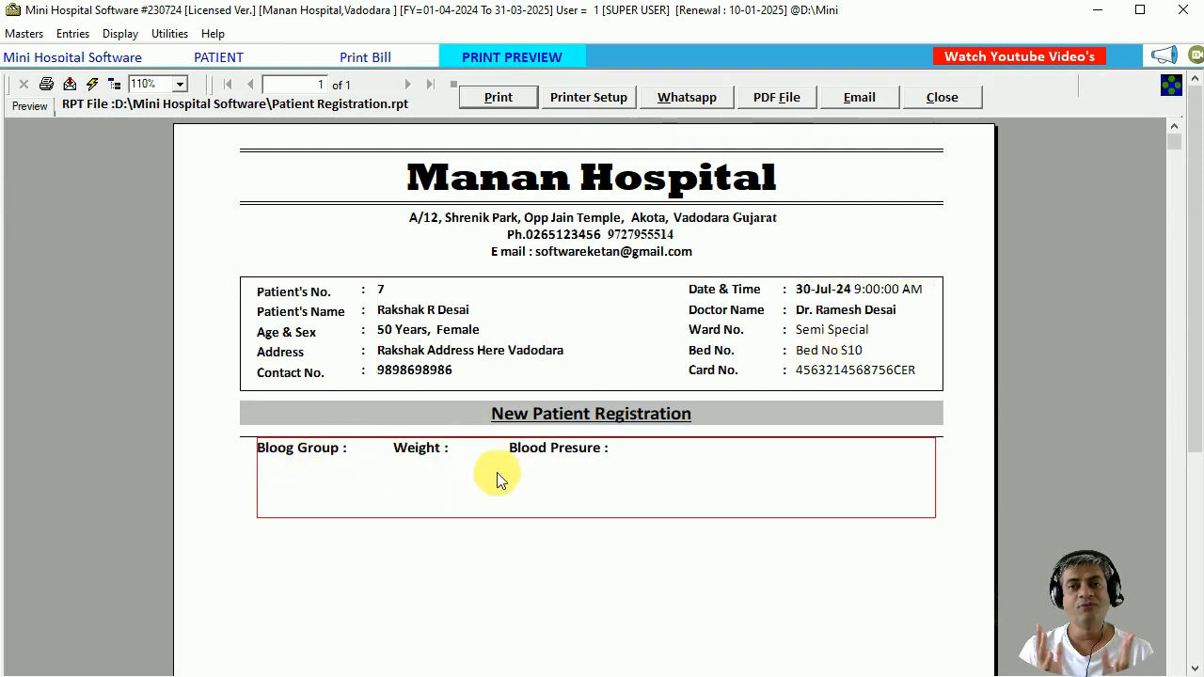
scroll(498, 479, down, 10)
scroll(498, 479, up, 10)
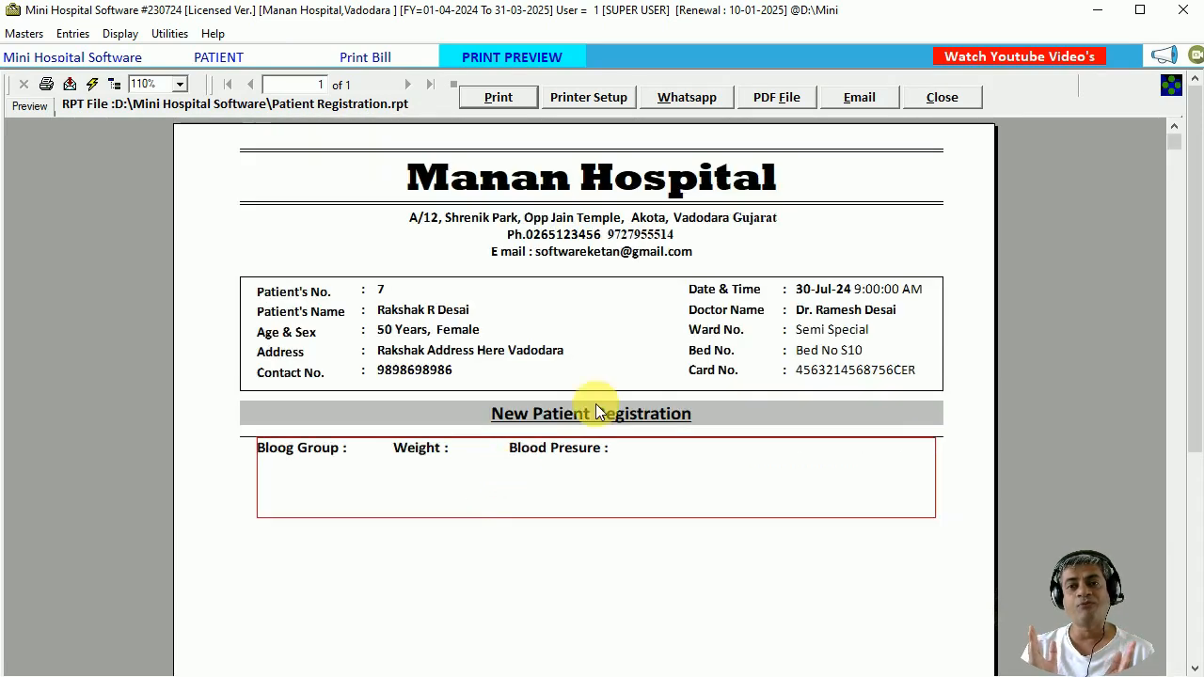
Close the registration preview, print options window and patient registration form.
click(934, 100)
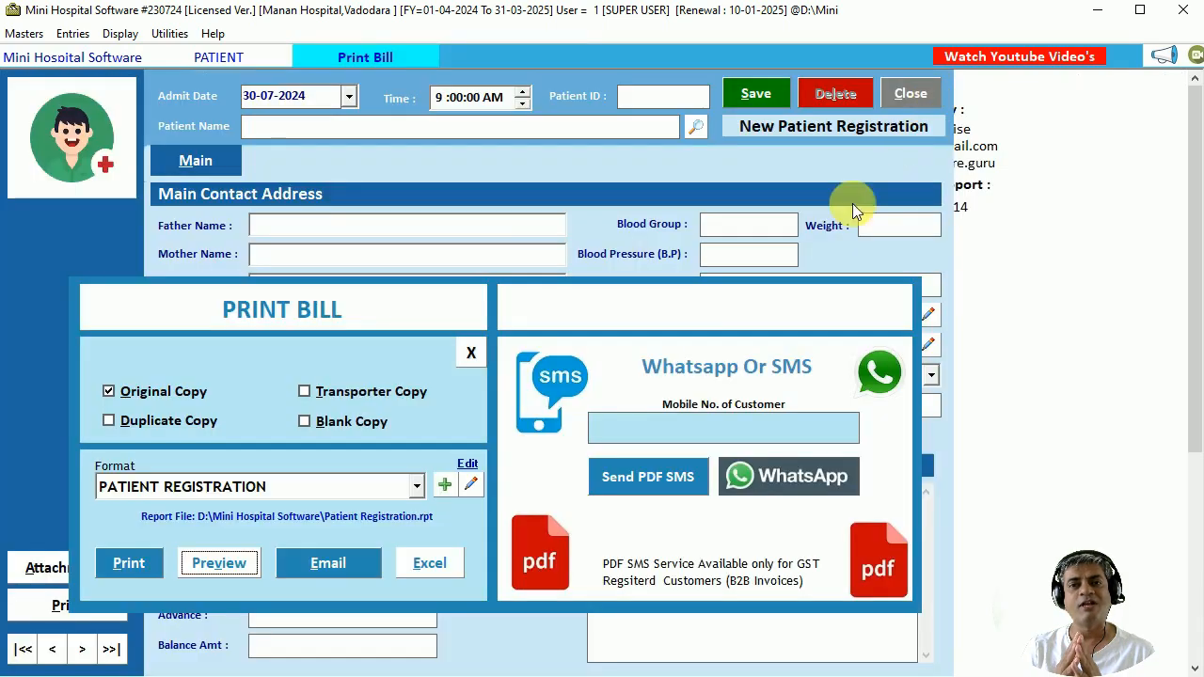
click(472, 351)
click(908, 94)
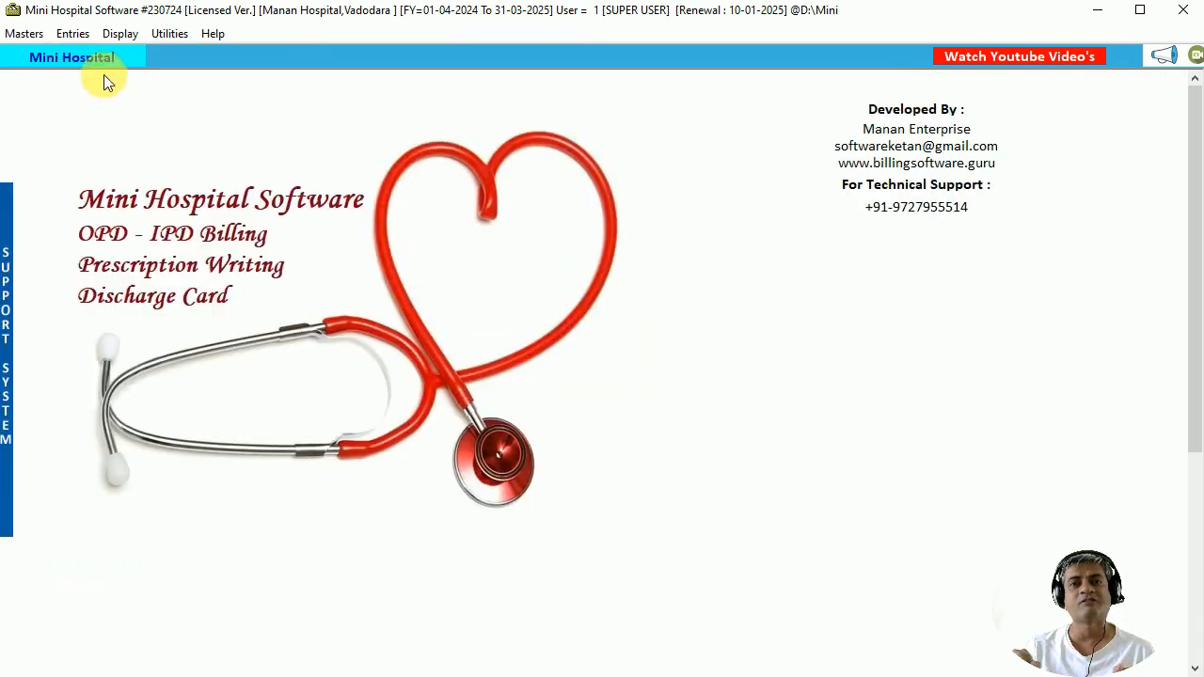
Open Route Treatment from the Entries menu and start a New treatment entry.
click(75, 35)
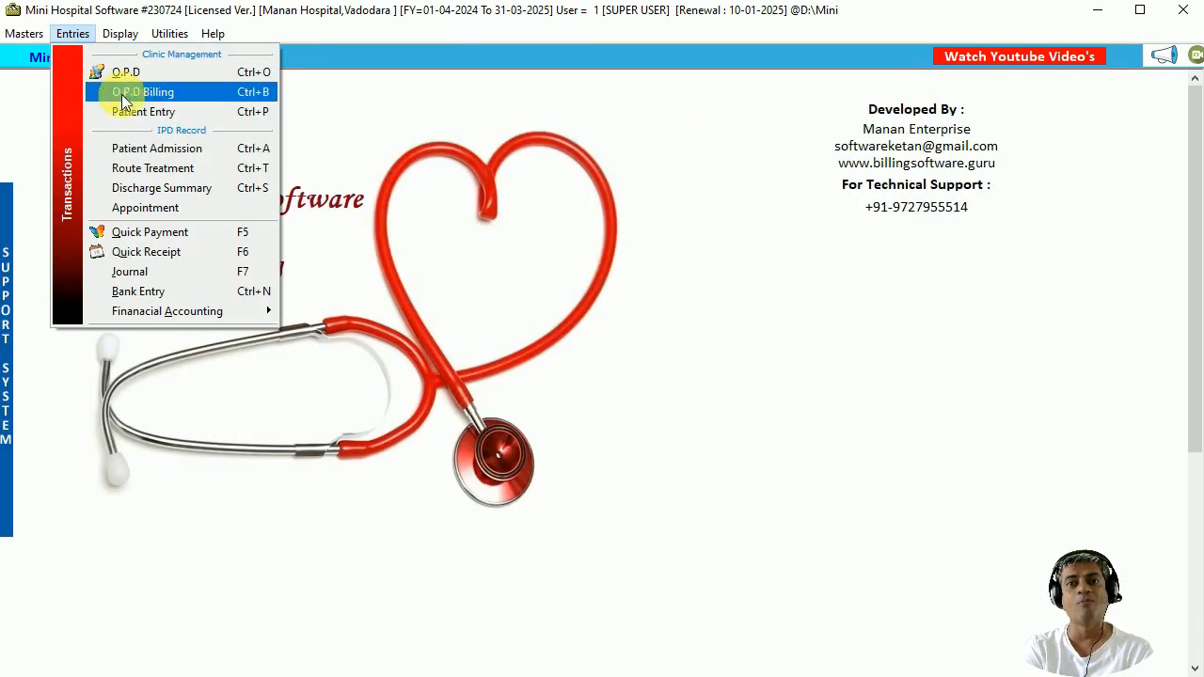
click(228, 167)
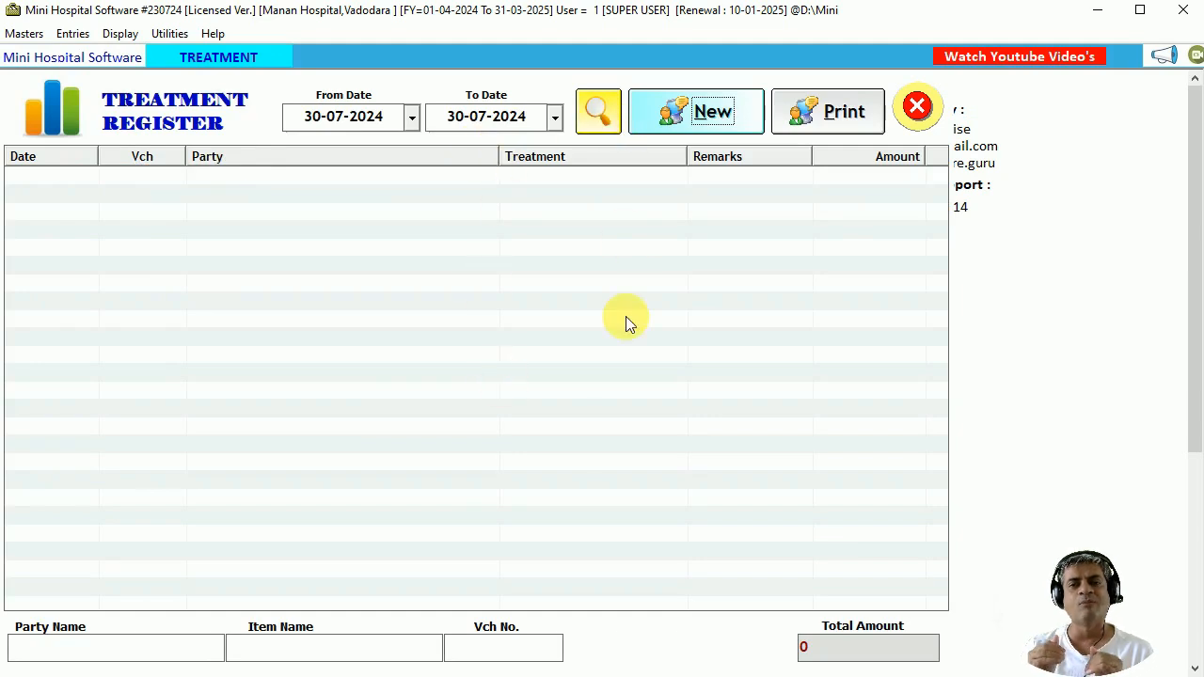
click(683, 122)
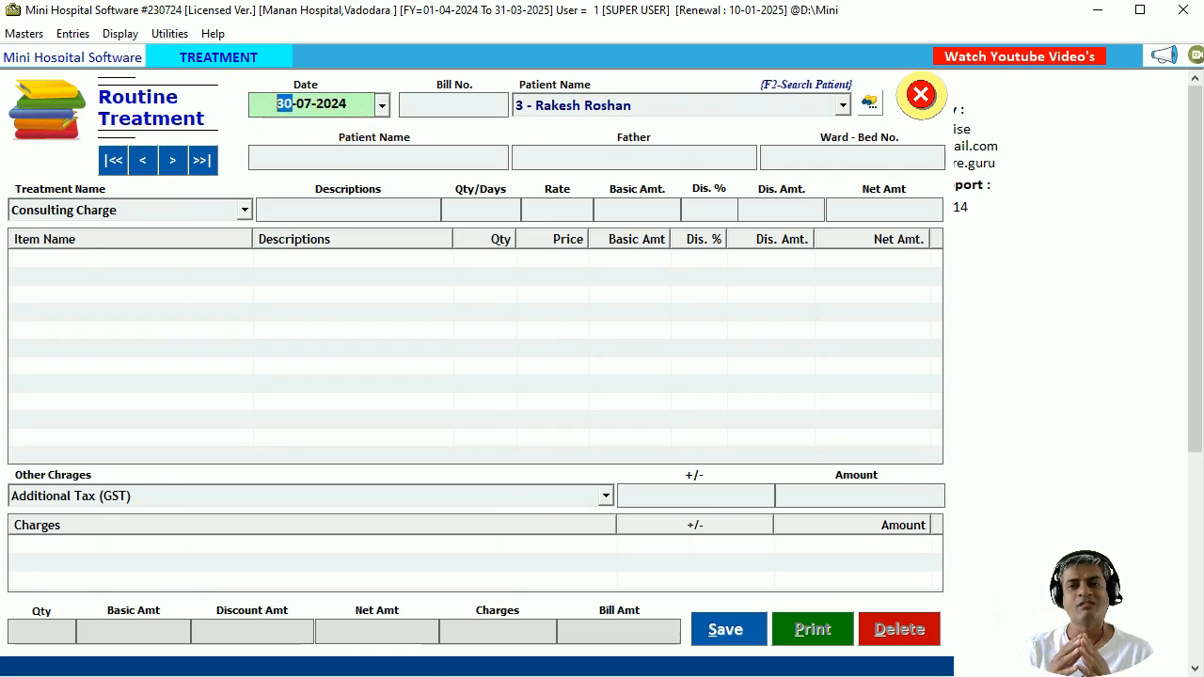
Select patient 7 for treatment bill 4 and browse the Treatment Name list.
click(453, 104)
click(672, 106)
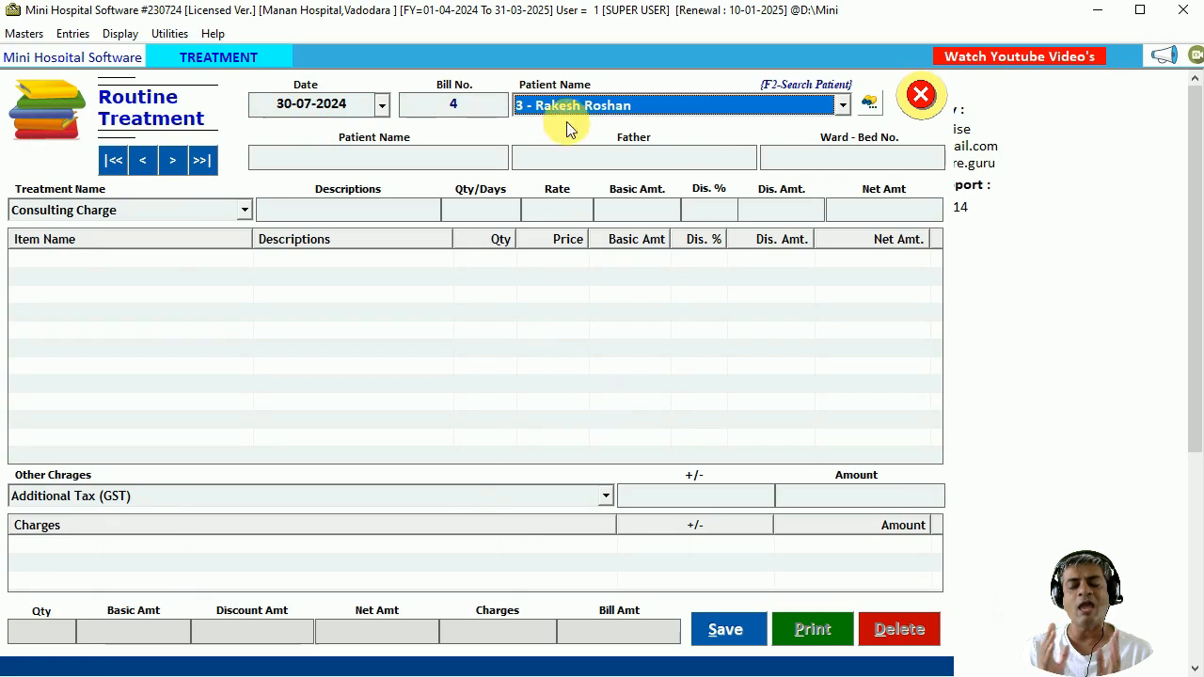
click(596, 109)
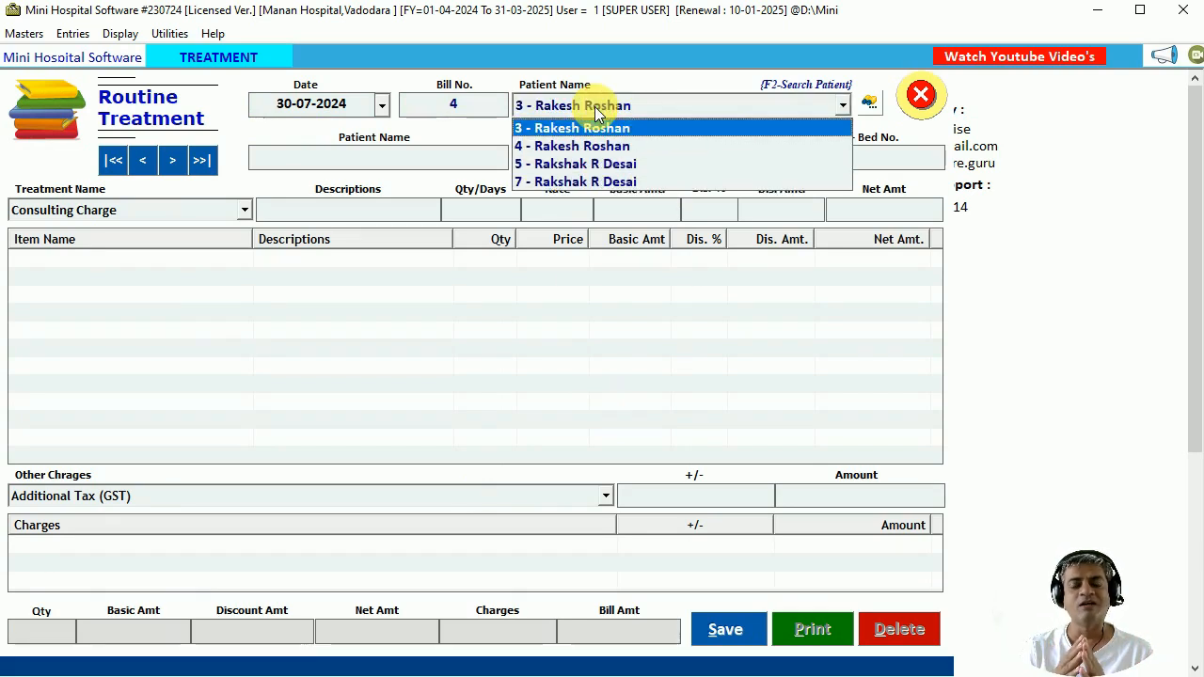
key(Down)
key(Down)
key(Down)
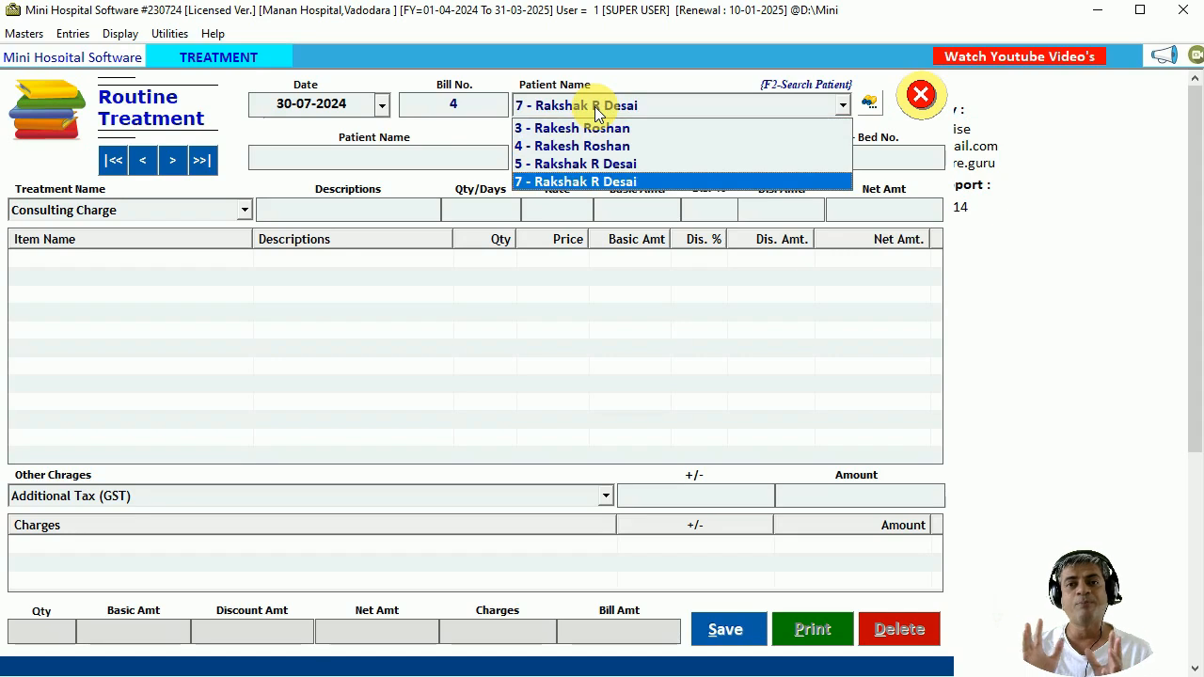
key(Return)
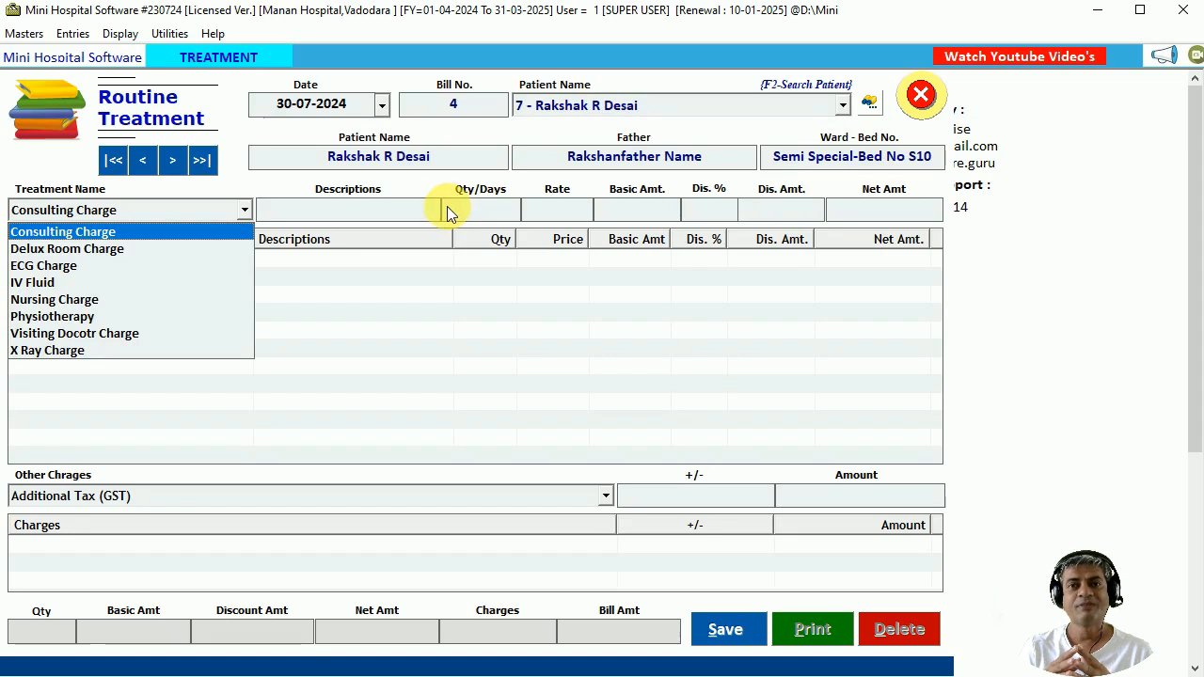
key(Down)
key(Down)
key(Down)
key(Up)
key(Up)
key(Up)
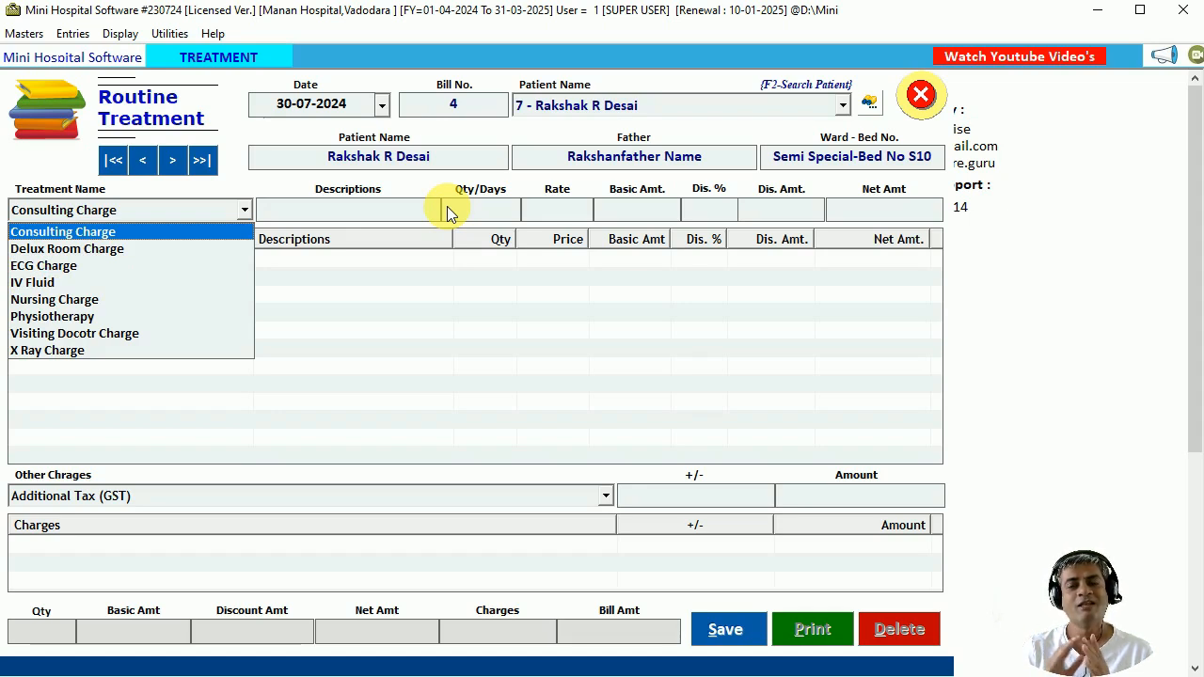
Add a Delux Room Charge line described 'With AC' for 3 days at rate 1200.
key(Down)
key(Return)
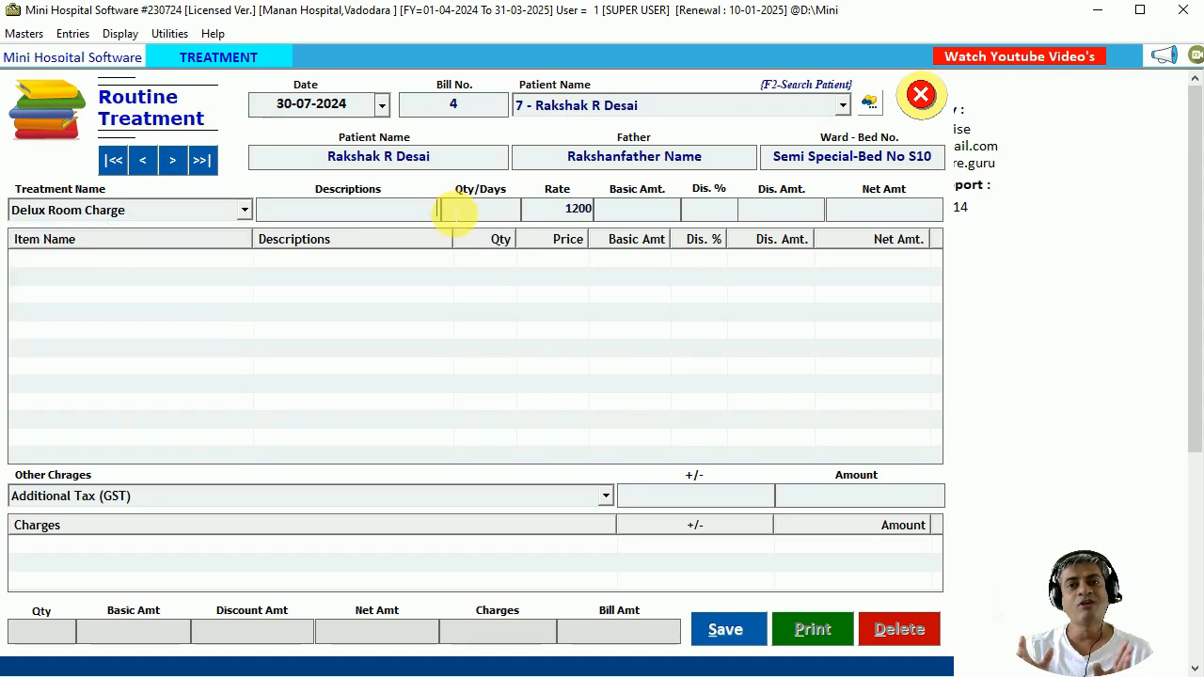
text(Qith AC)
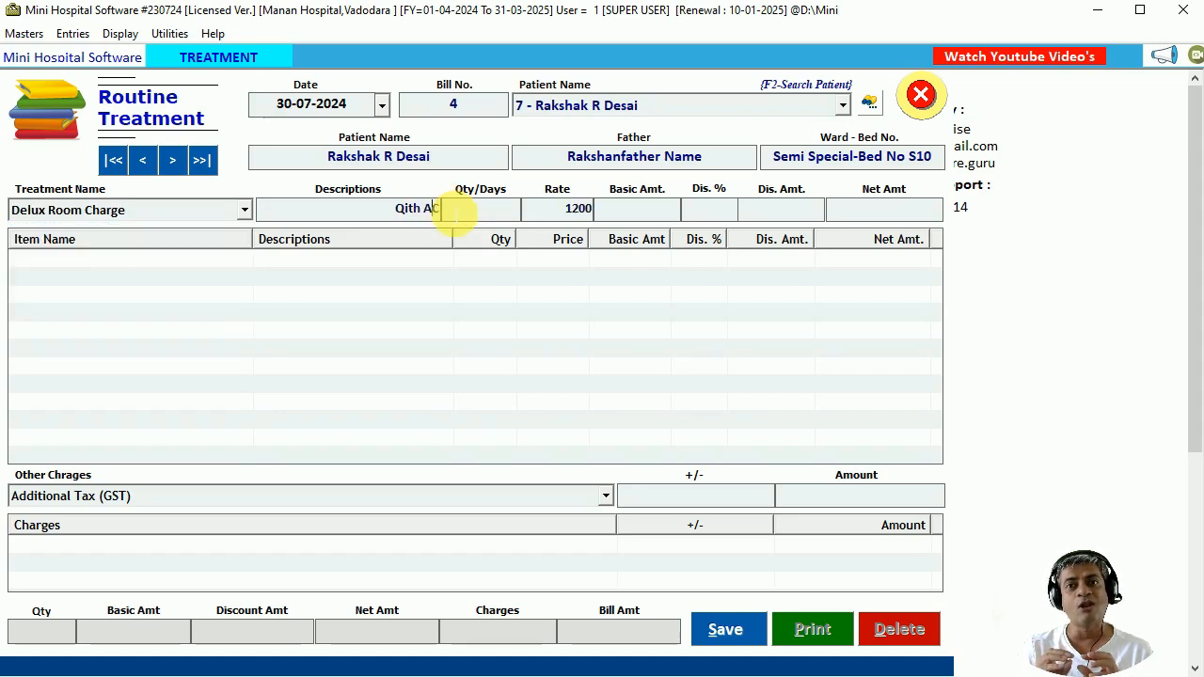
key(BackSpace)
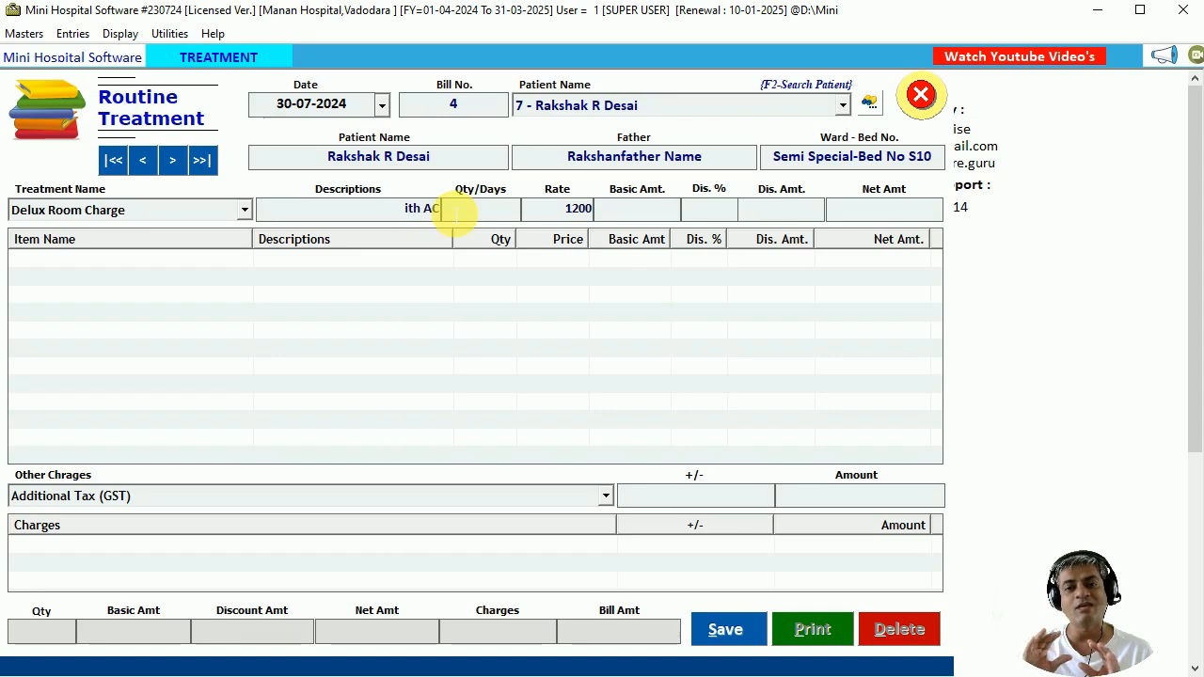
text(W)
key(Return)
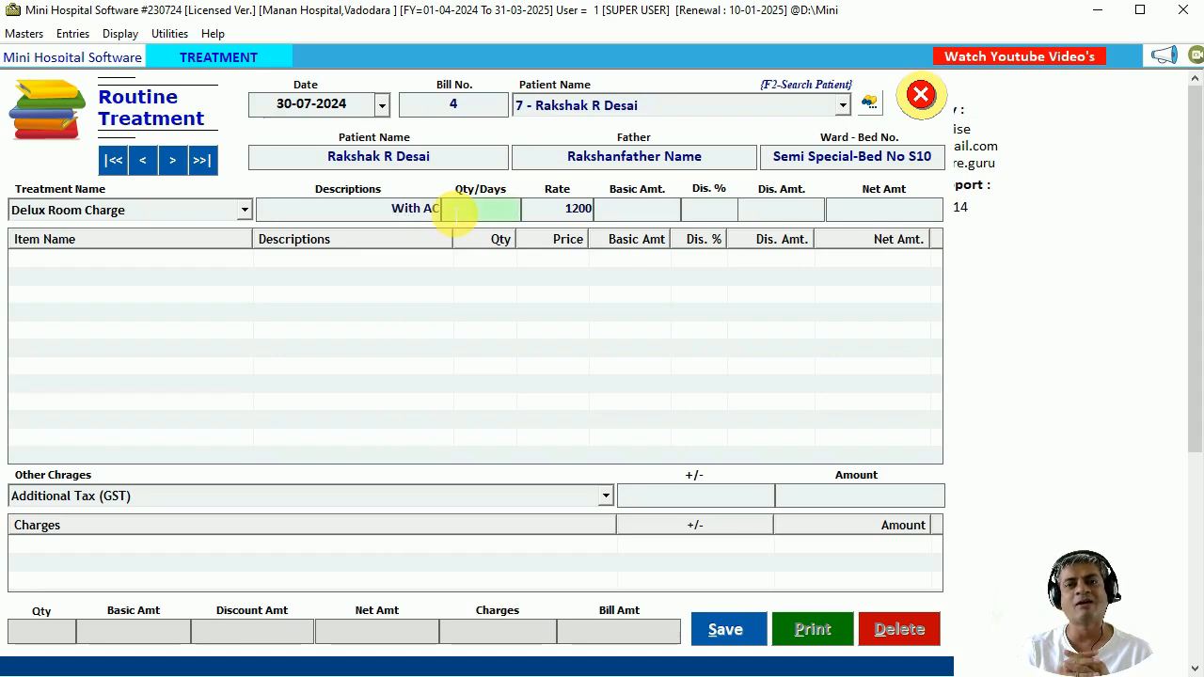
text(3)
key(Return)
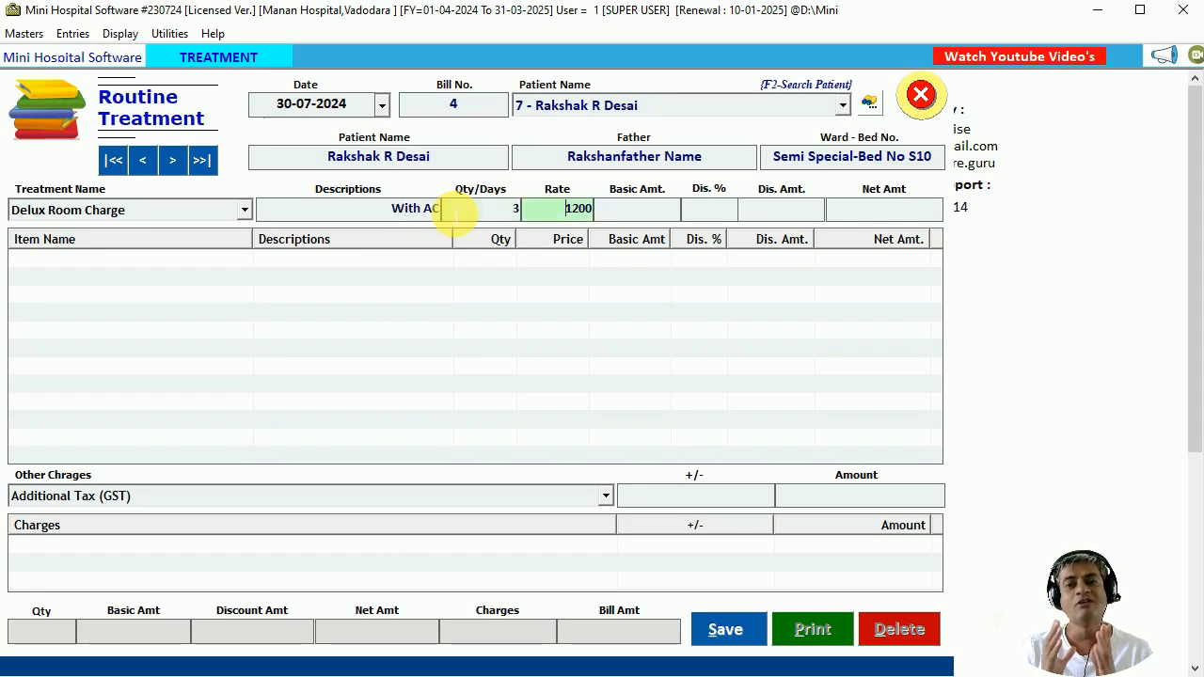
key(Return)
key(Return)
key(Return)
key(Return)
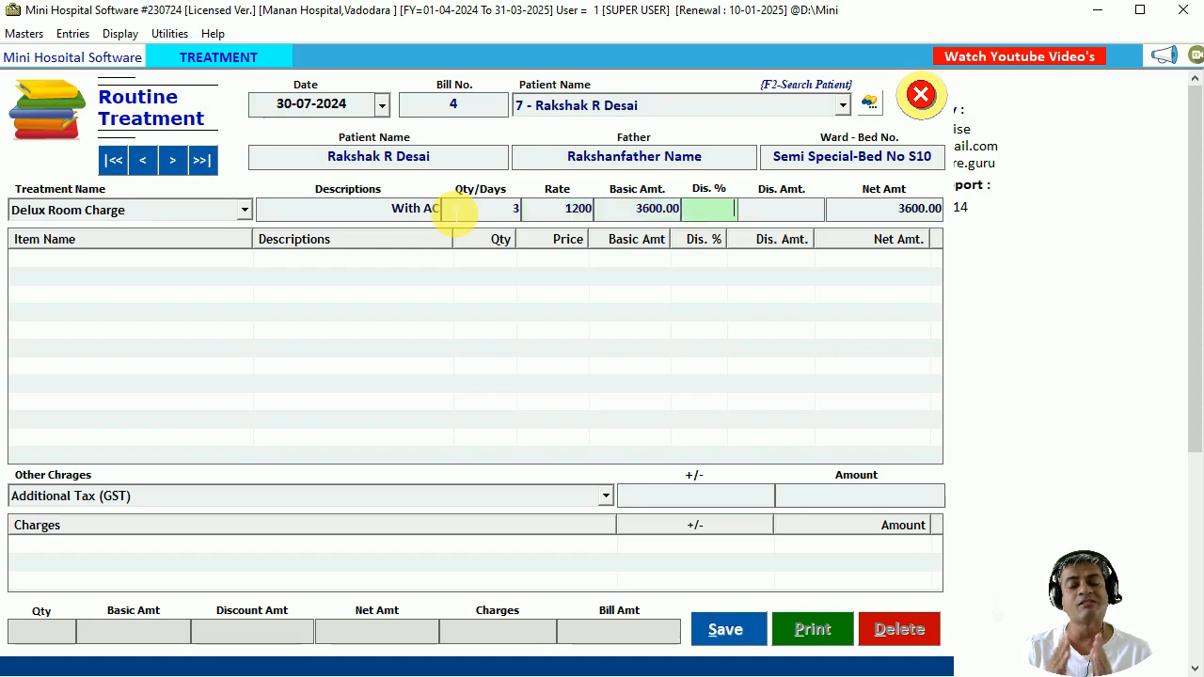
key(Down)
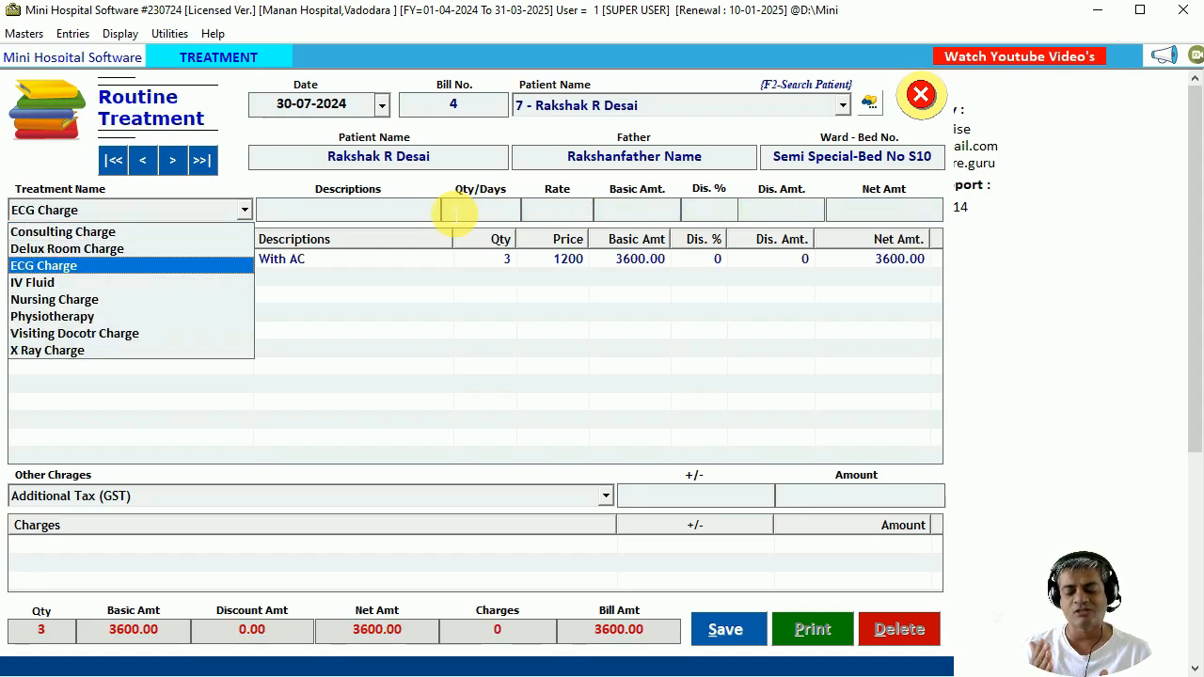
Add an ECG Charge line described 'Heart ECG' with quantity 2.
key(Return)
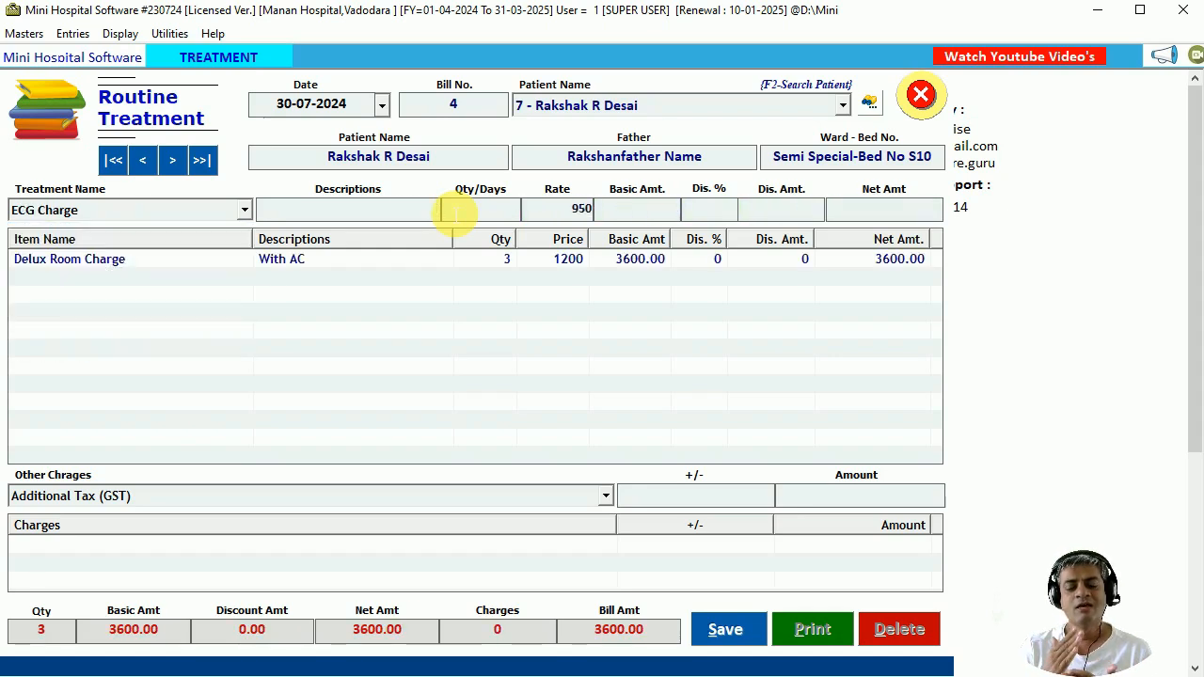
text(Heart)
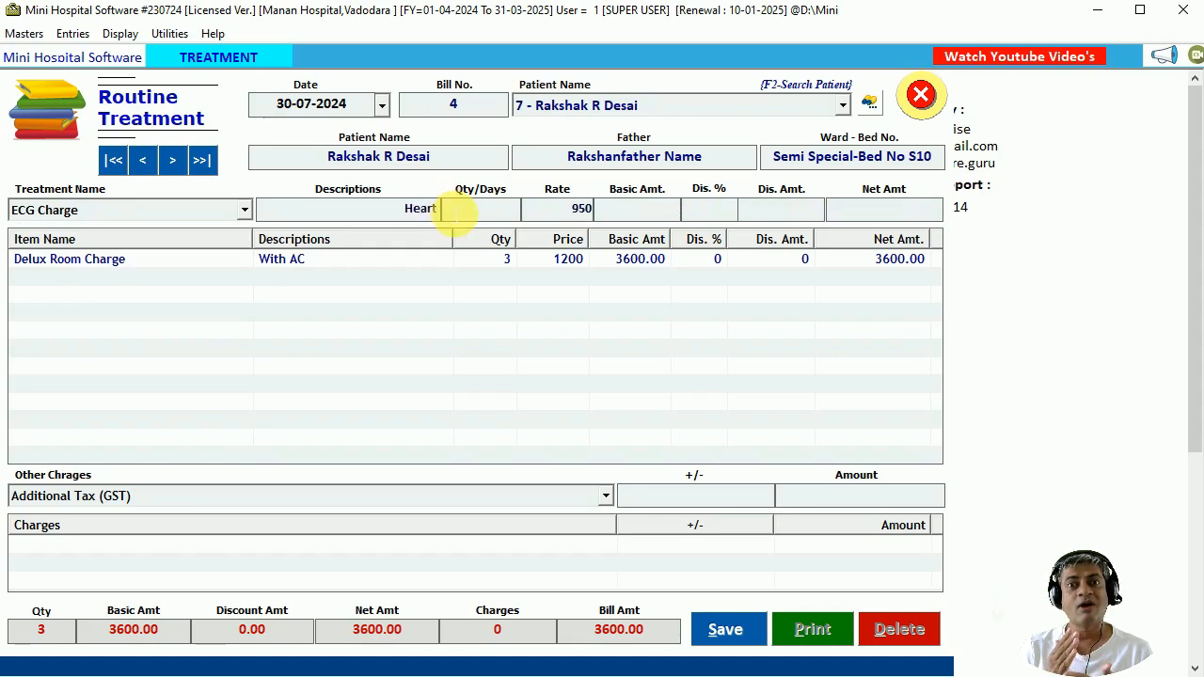
text( ECG)
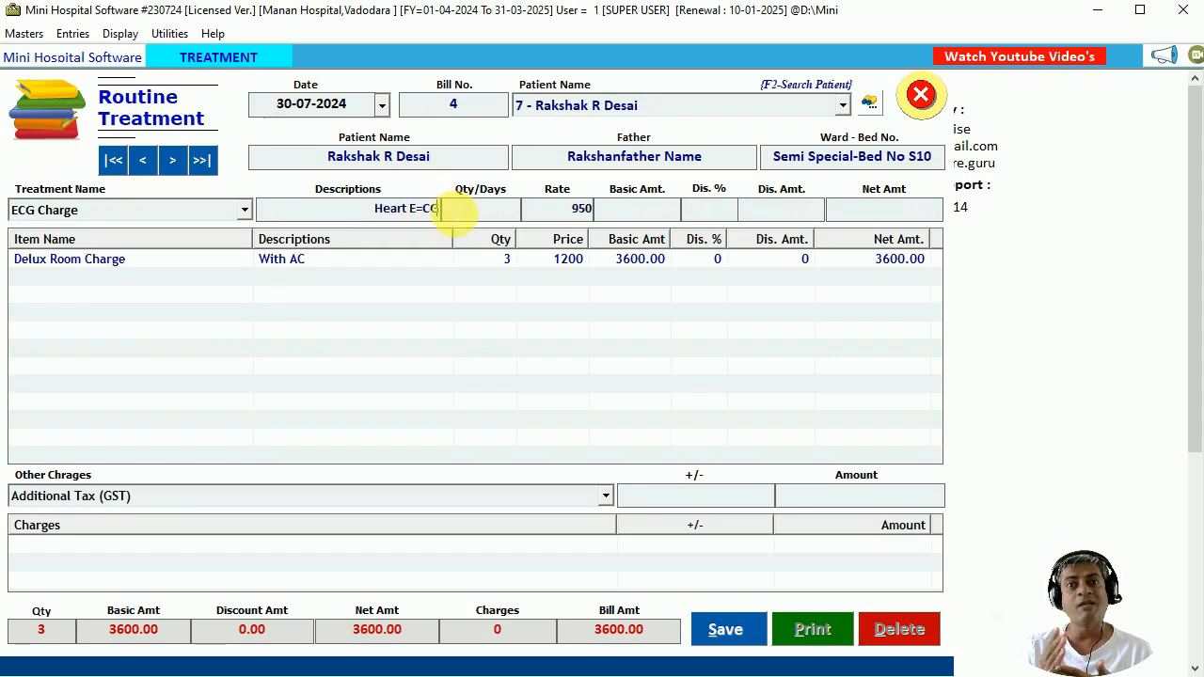
key(BackSpace)
key(BackSpace)
key(BackSpace)
key(BackSpace)
text(ECG)
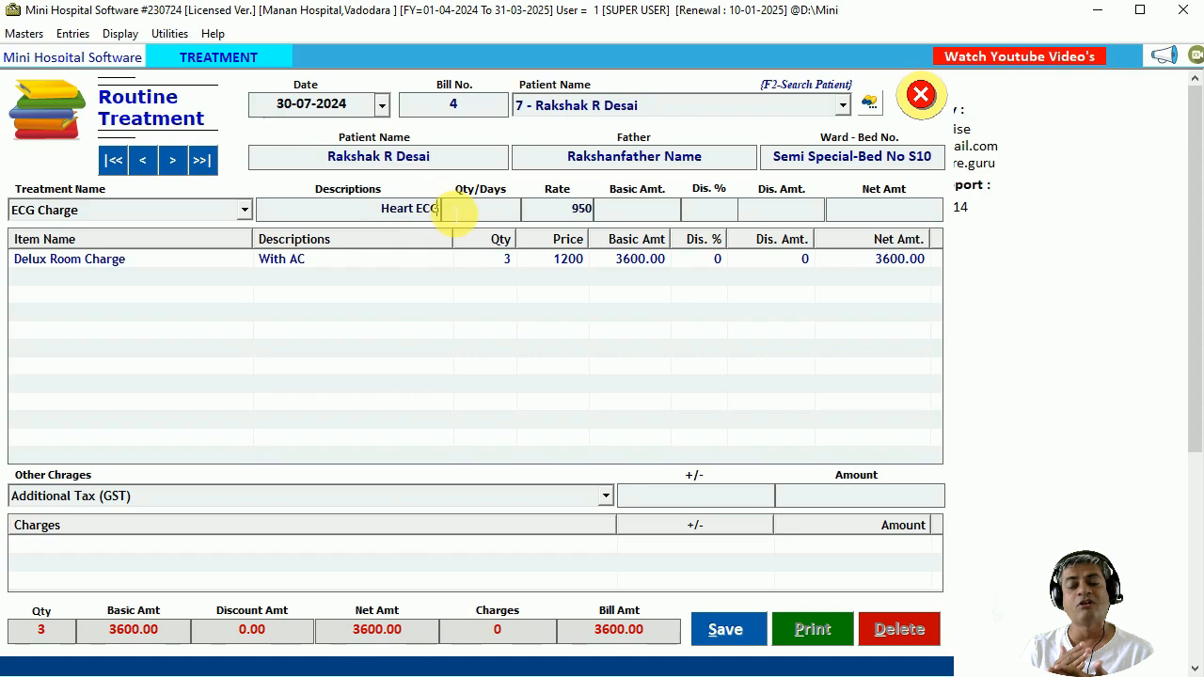
key(Return)
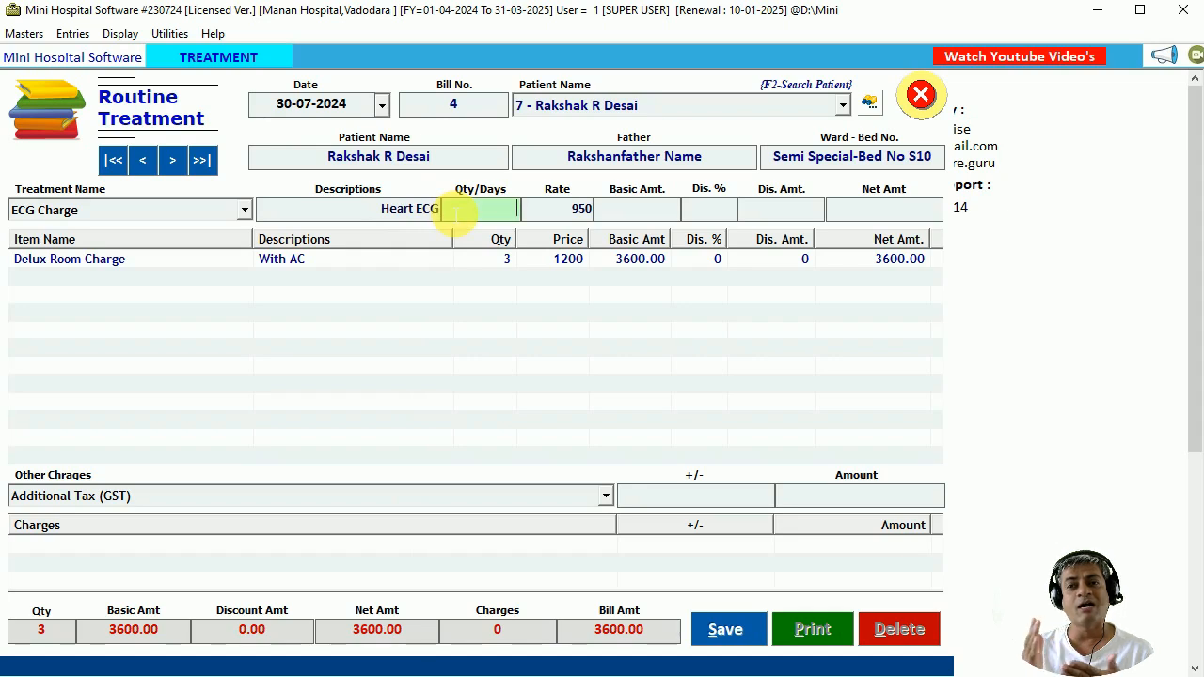
text(2)
key(Return)
key(Return)
key(Return)
key(Return)
key(Return)
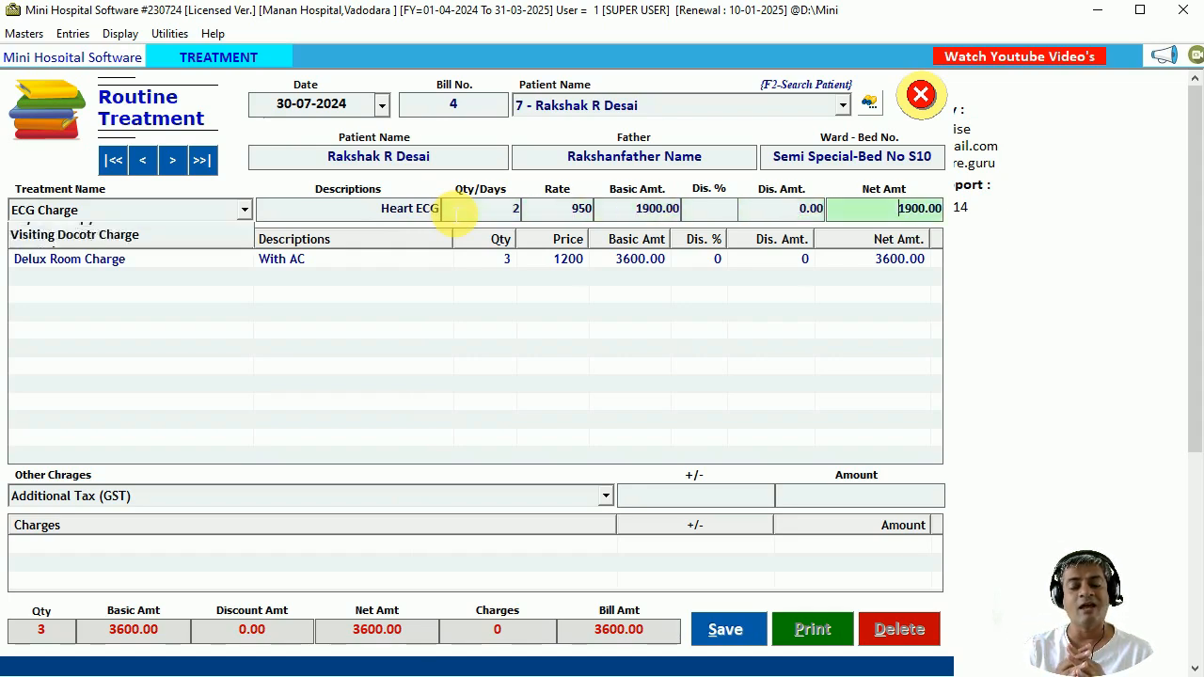
key(Return)
Add an IV Fluid line with quantity 3.
key(Down)
key(Return)
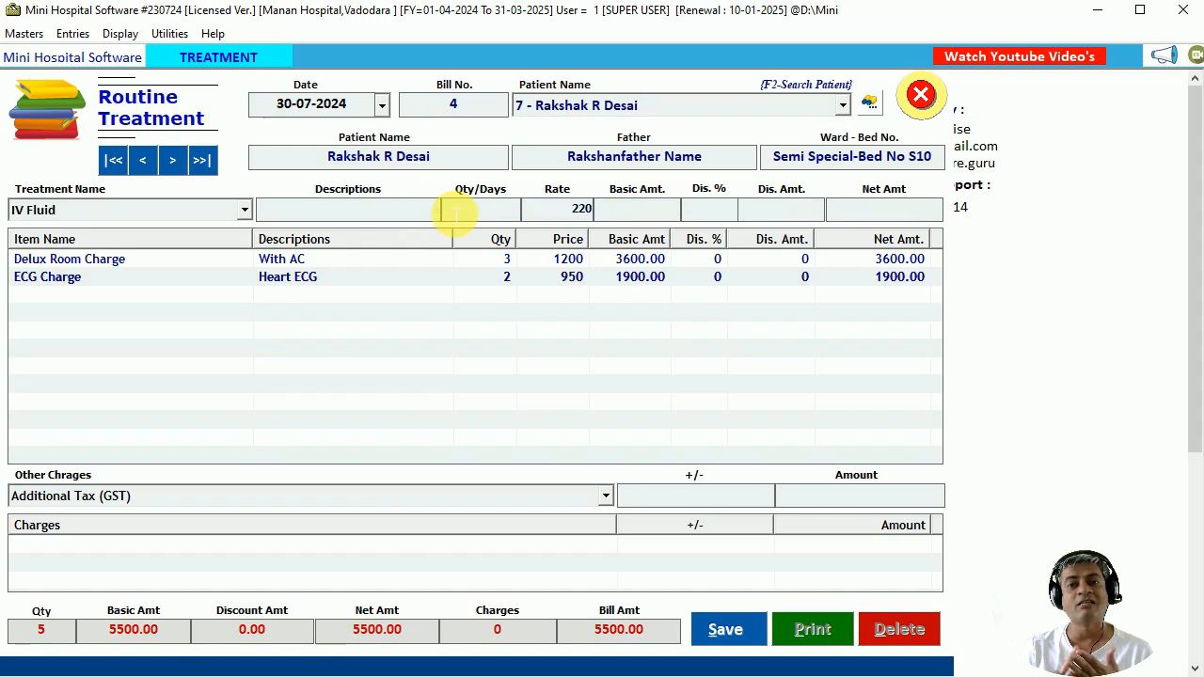
key(Return)
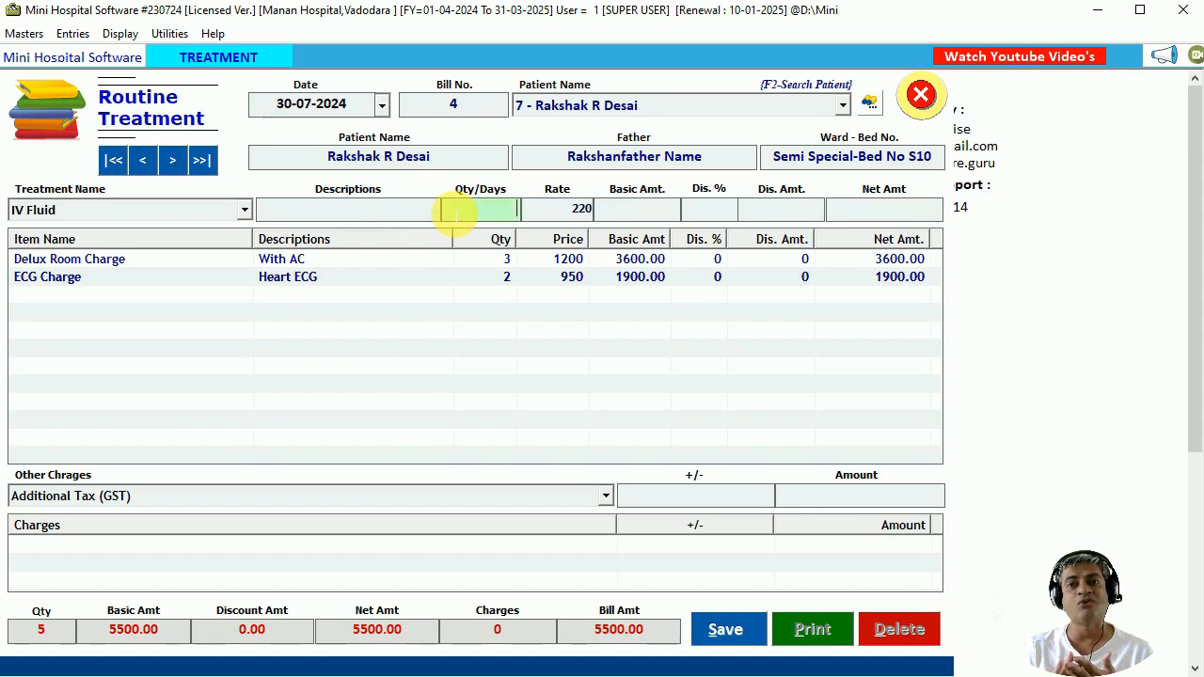
text(3)
key(Return)
key(Return)
key(Return)
key(Return)
key(Return)
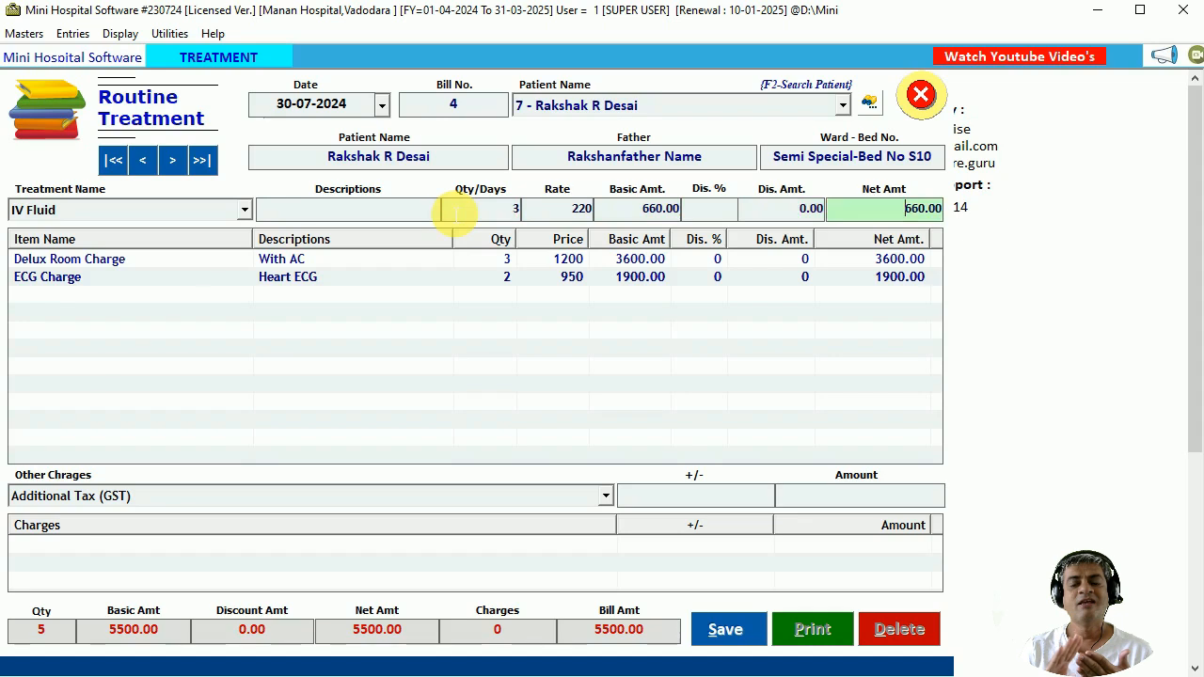
Add a Nursing Charge line described 'Personal Care Special Nurse' with quantity 3.
key(Down)
key(Return)
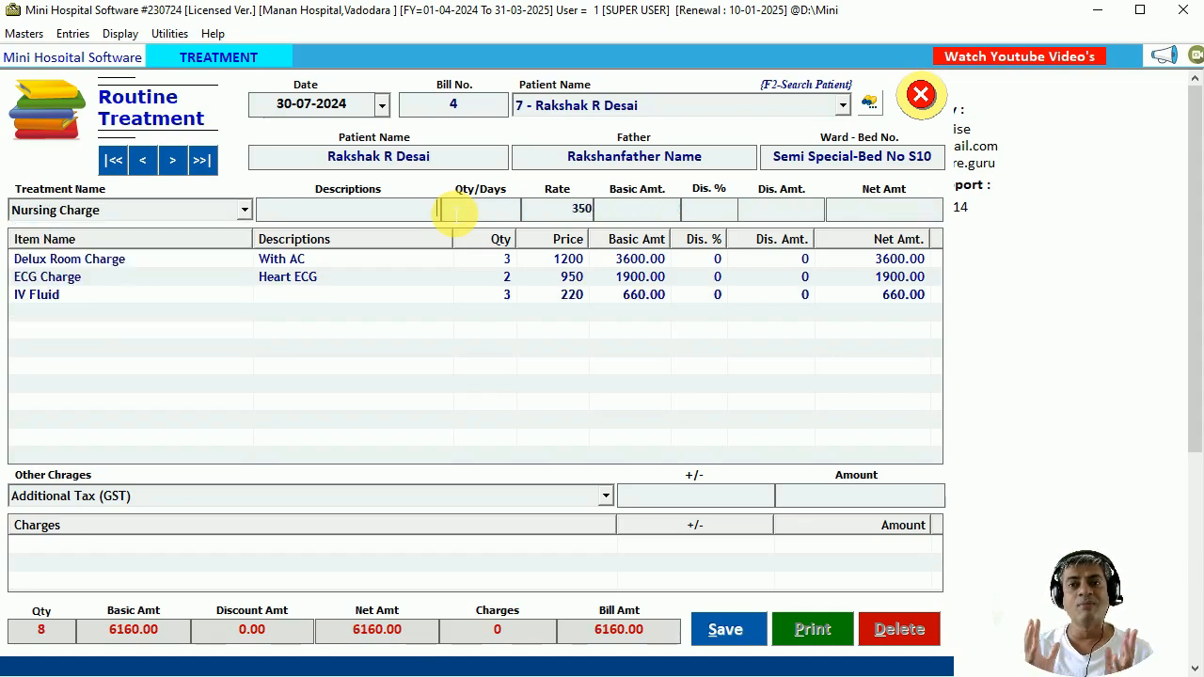
text(Pe)
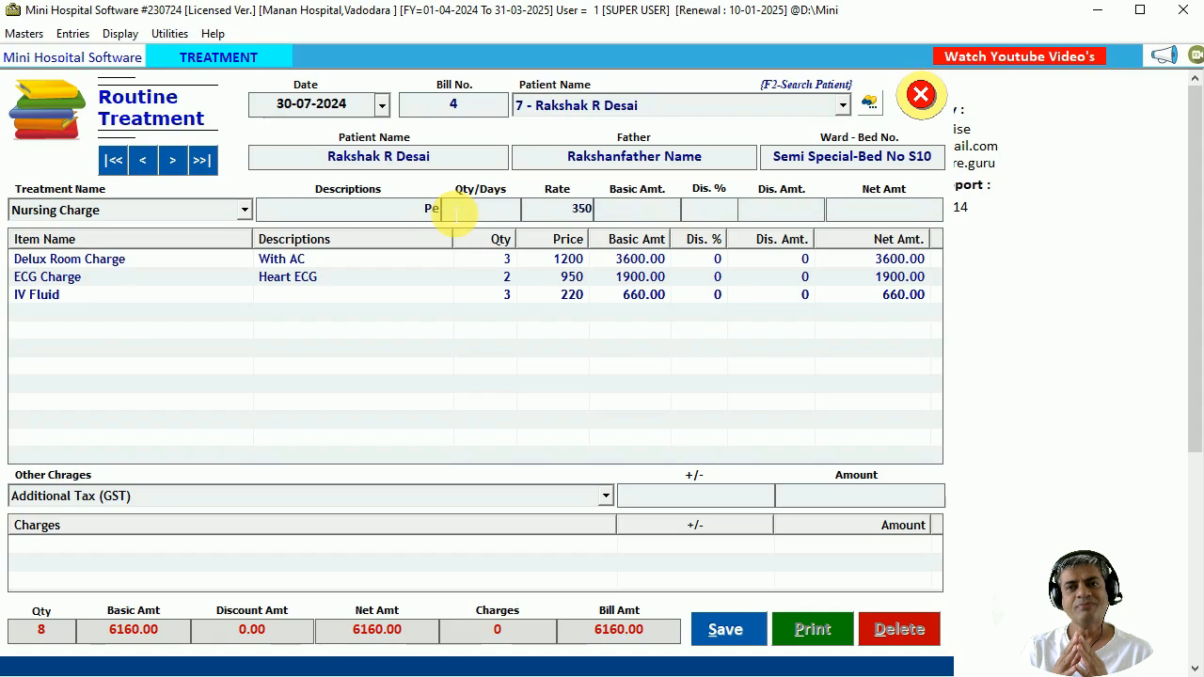
text(rsonal Car)
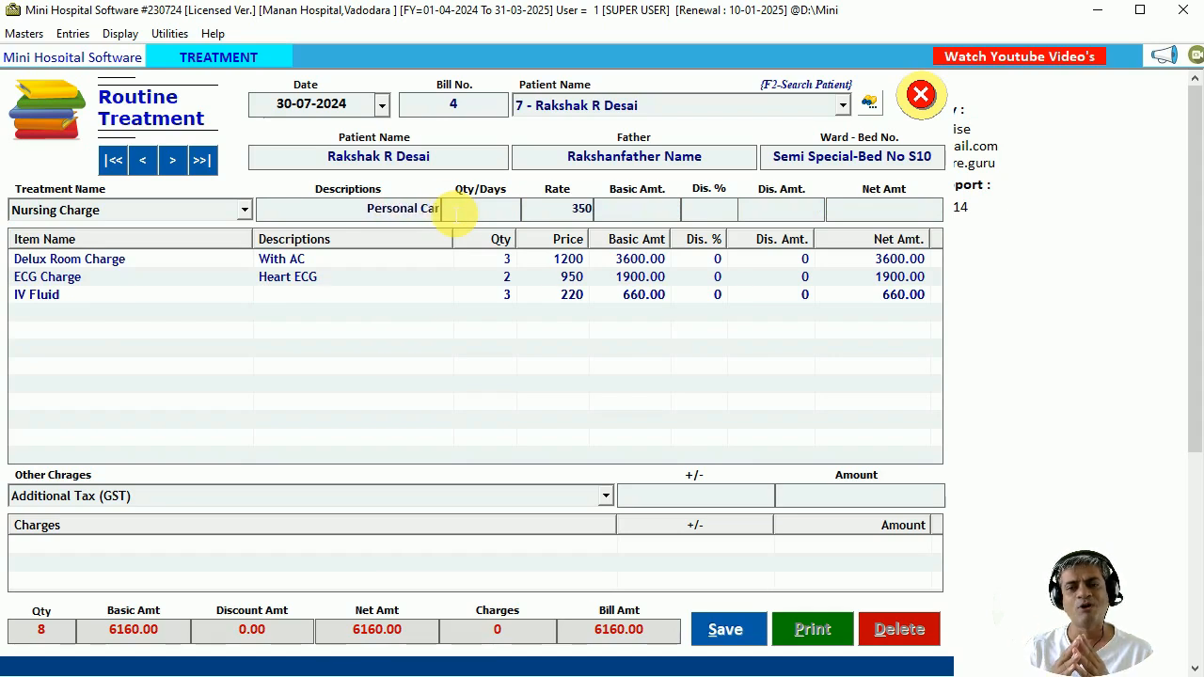
text(e Spe)
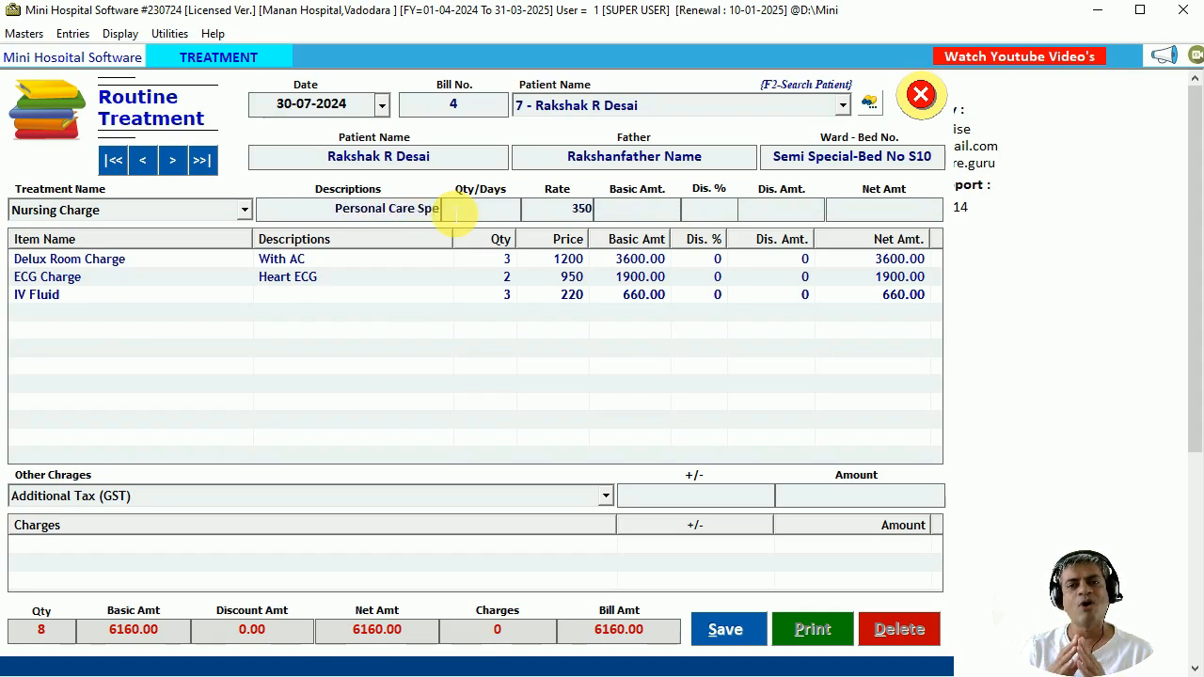
text(cial Nurse)
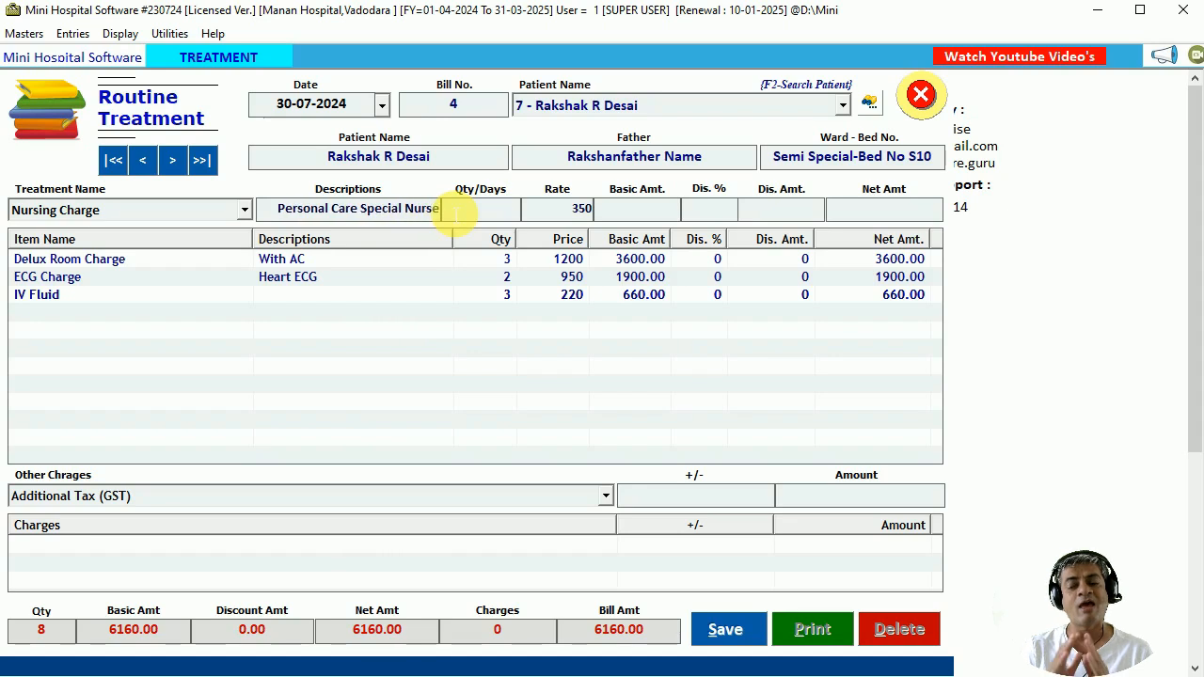
key(Return)
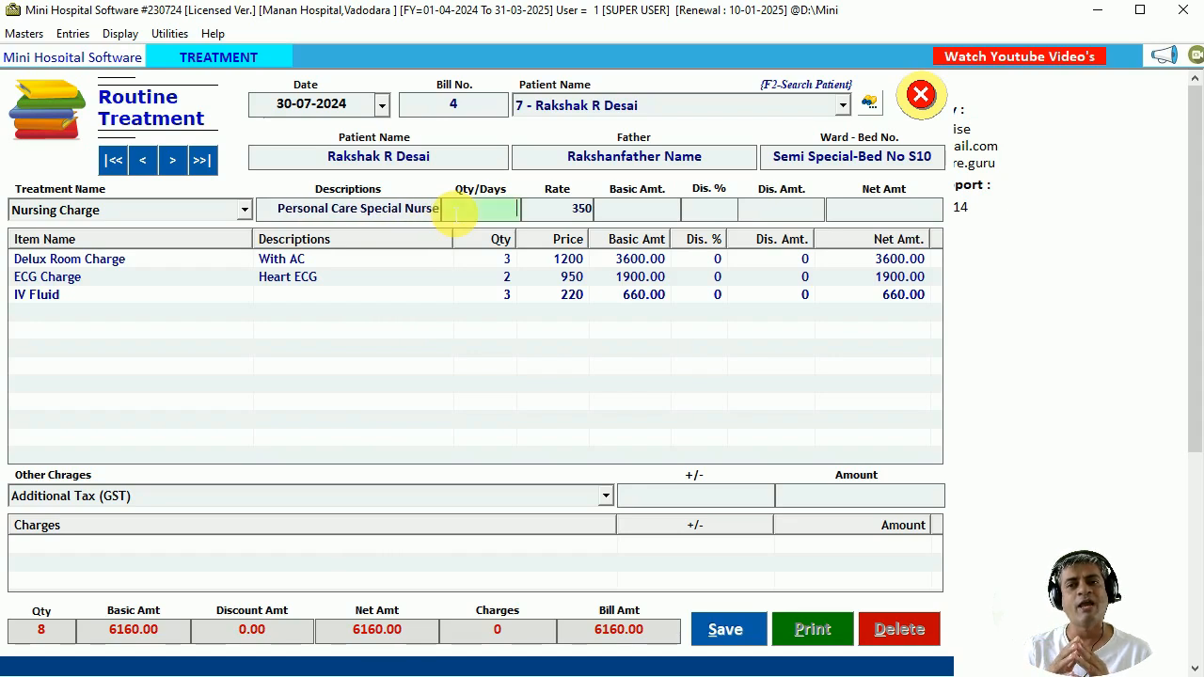
text(3)
key(Return)
key(Return)
key(Return)
key(Return)
key(Return)
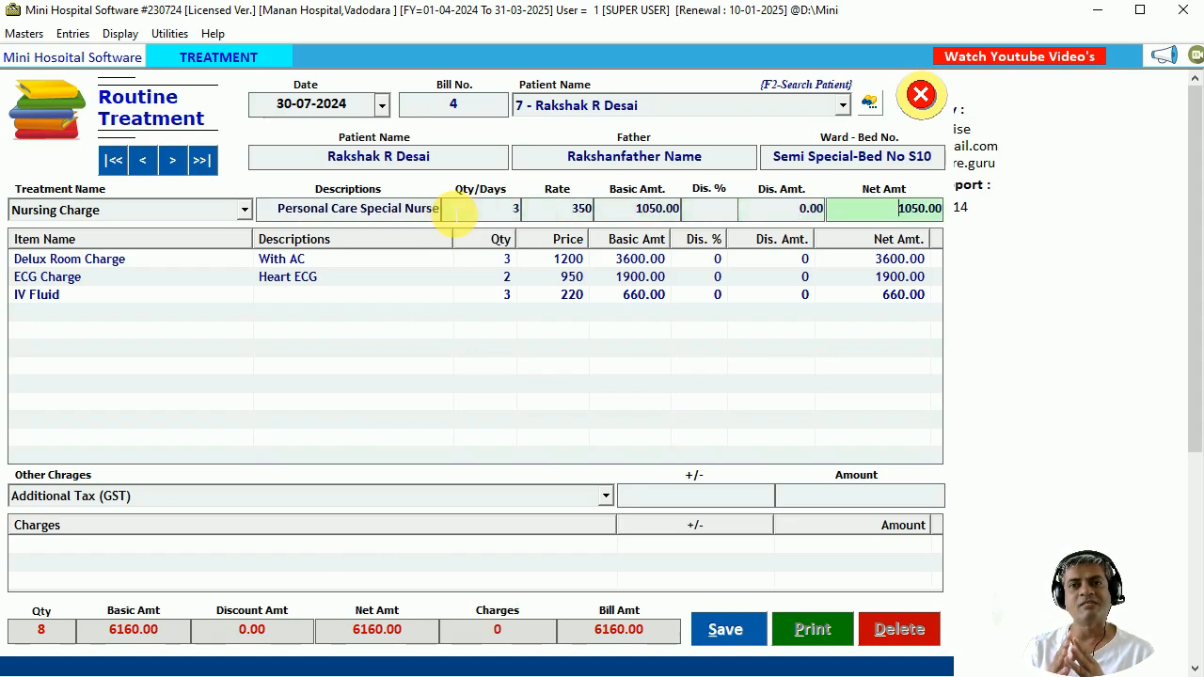
key(Down)
key(Return)
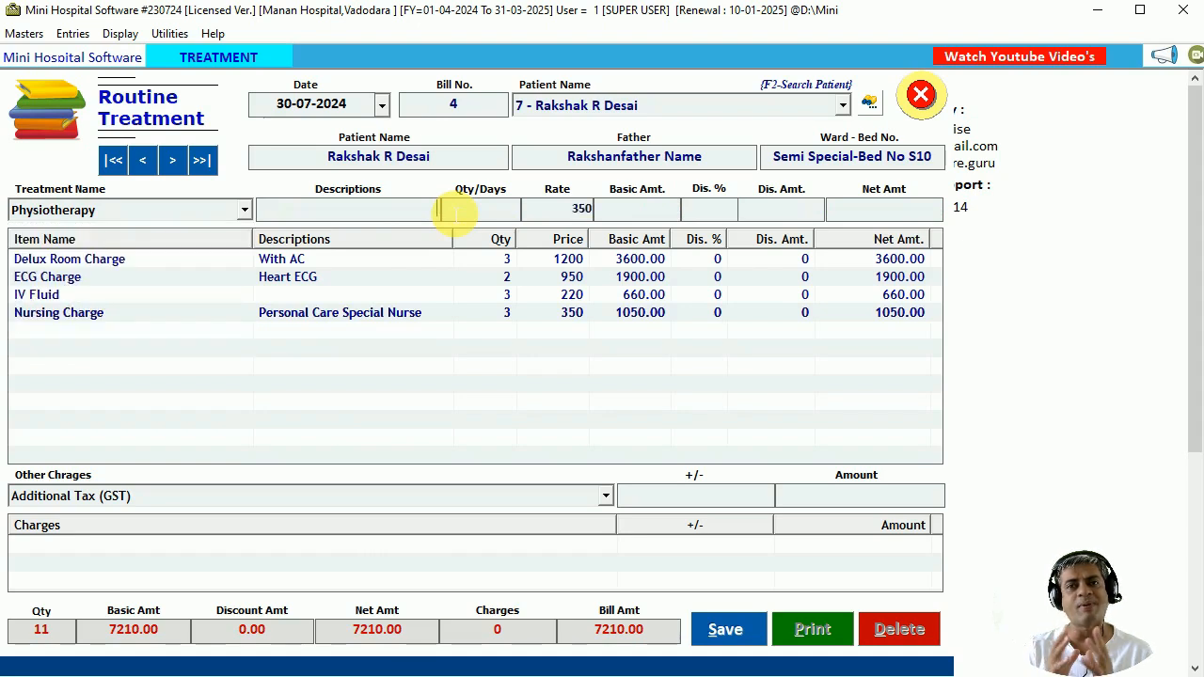
Add a Physiotherapy line described 'Tebia Operated Part Excercise' with quantity 6.
text(Teb)
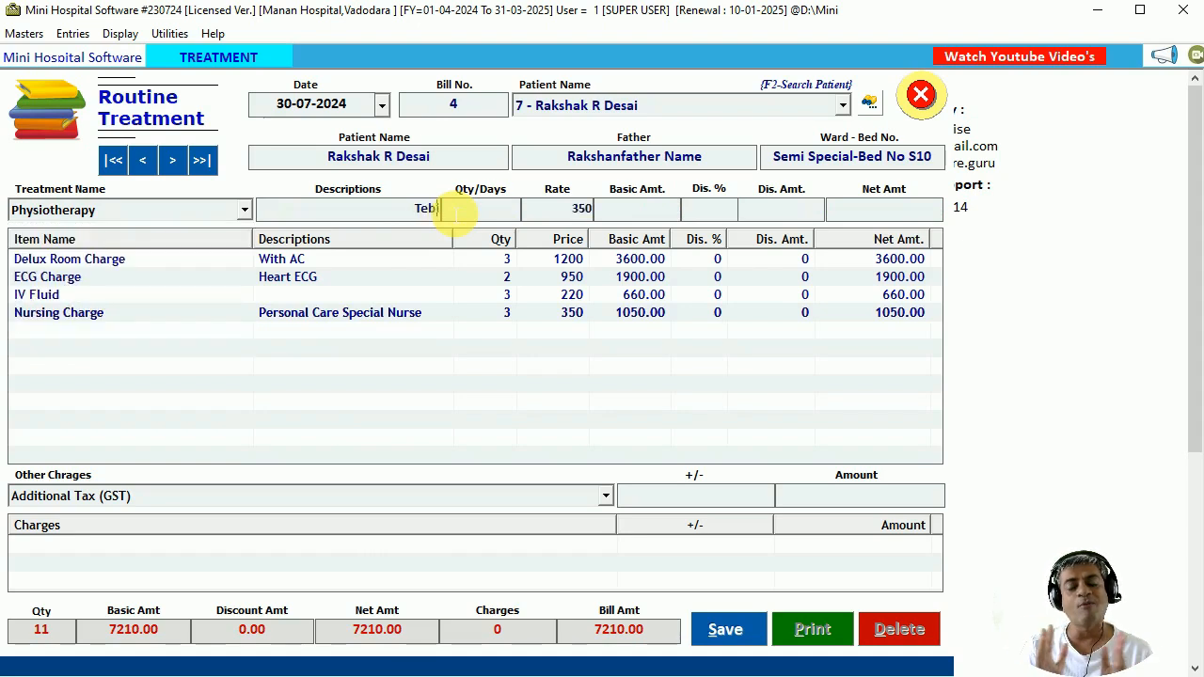
text(ia Operate)
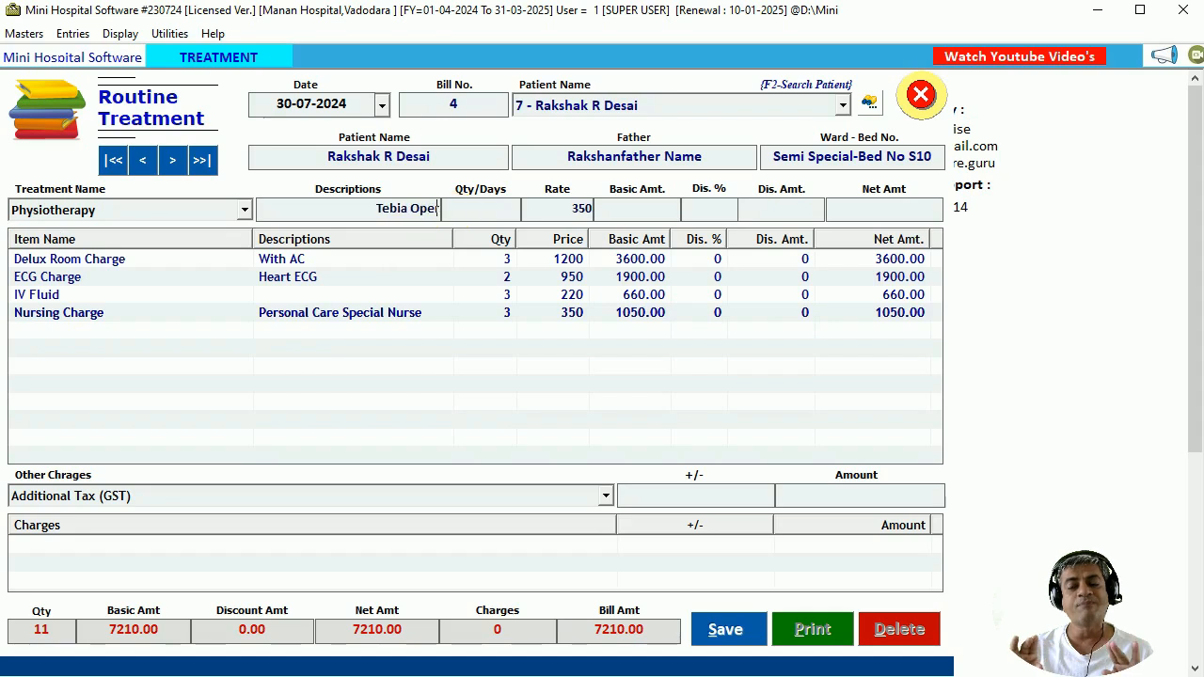
text(d)
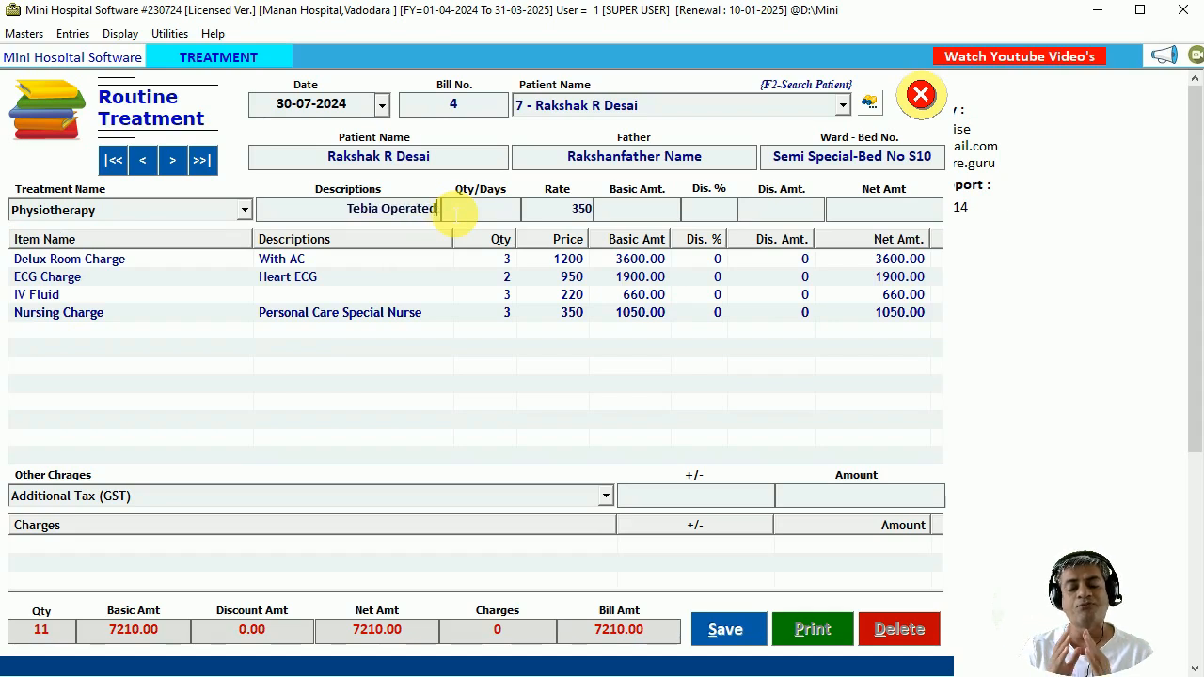
text( Part Exce)
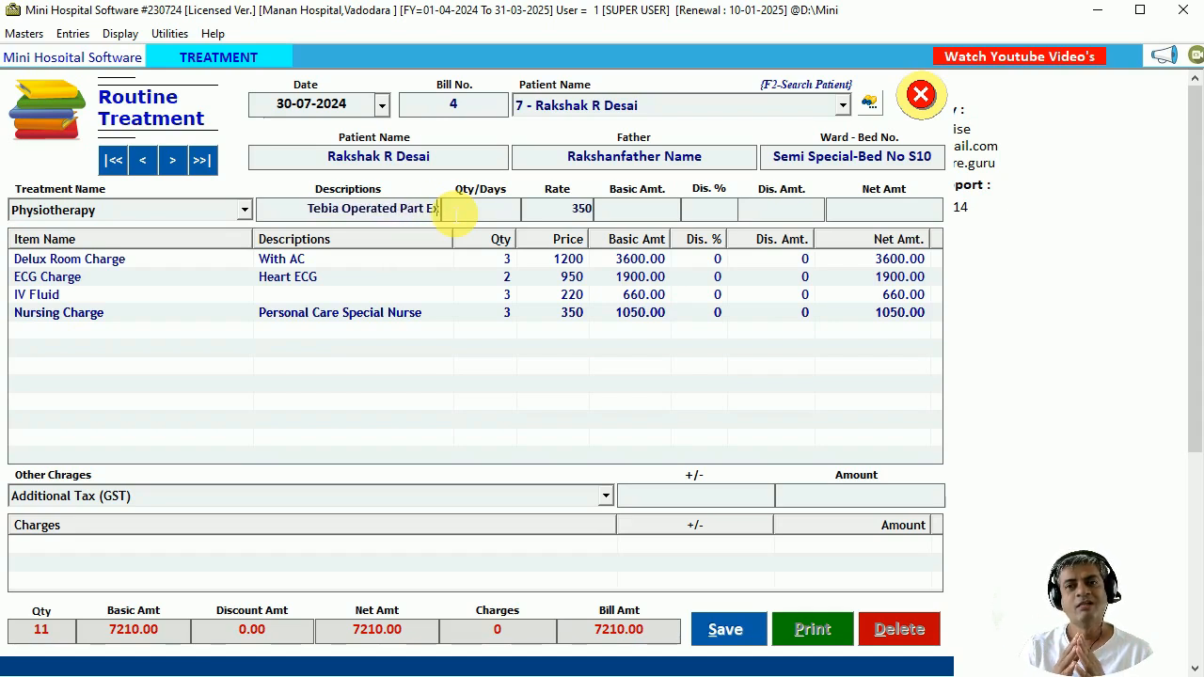
text(rcise)
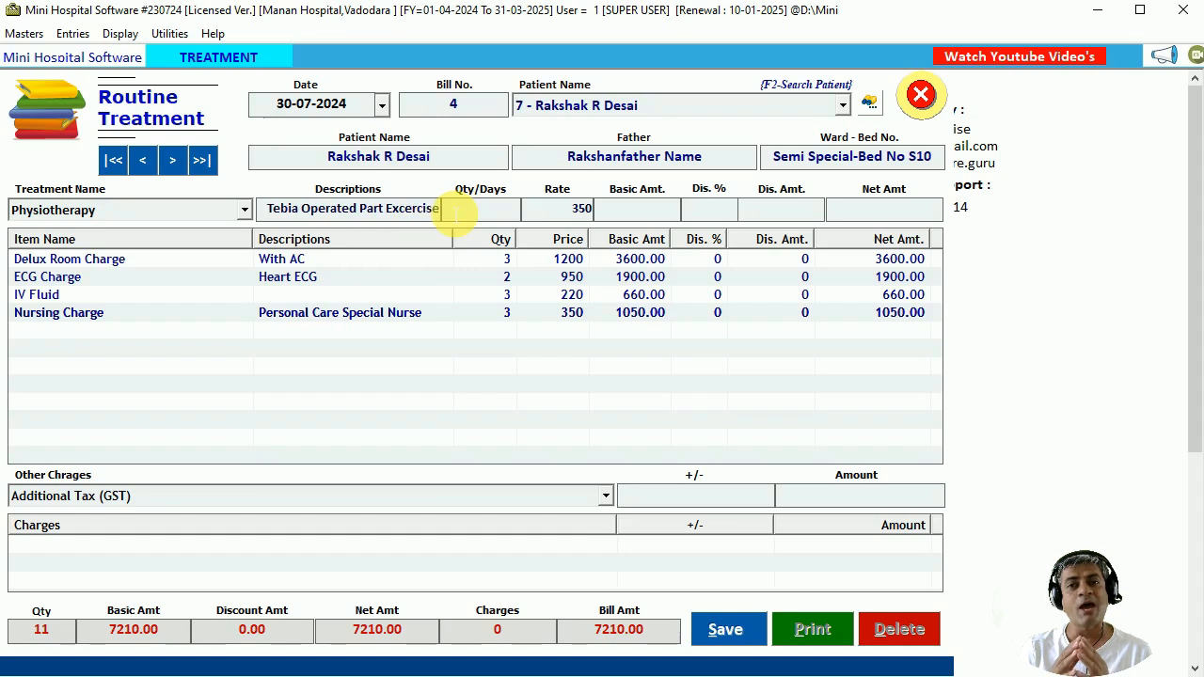
key(Return)
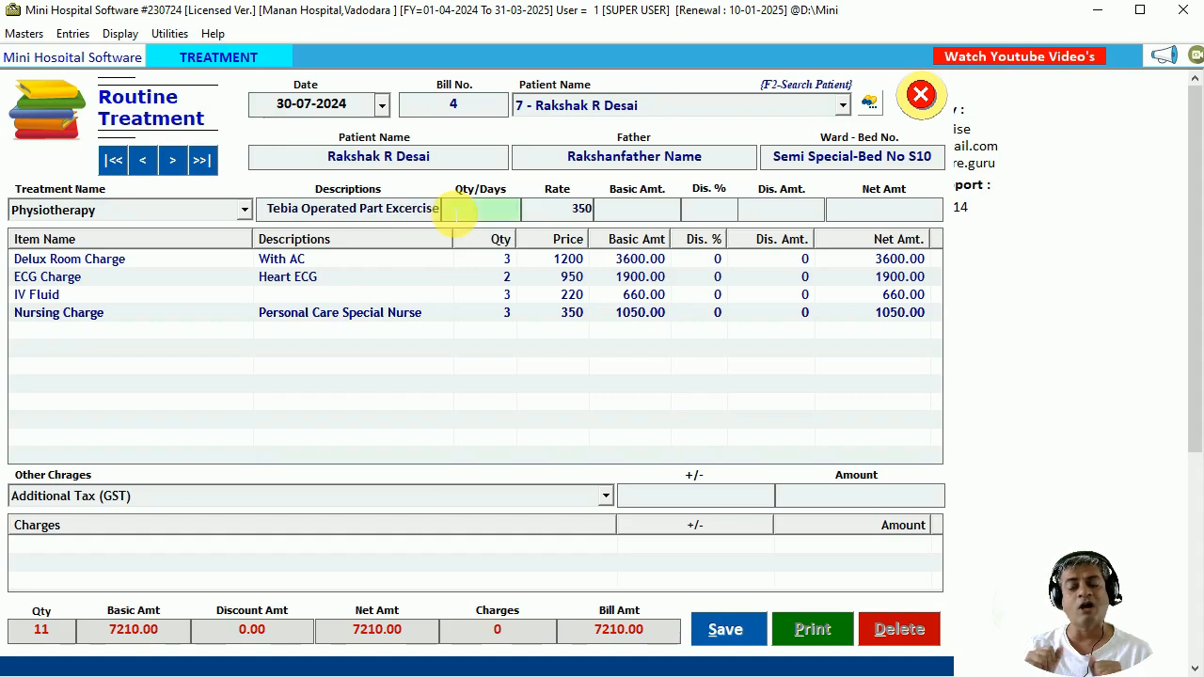
key(Return)
key(Return)
key(Return)
key(Return)
key(Return)
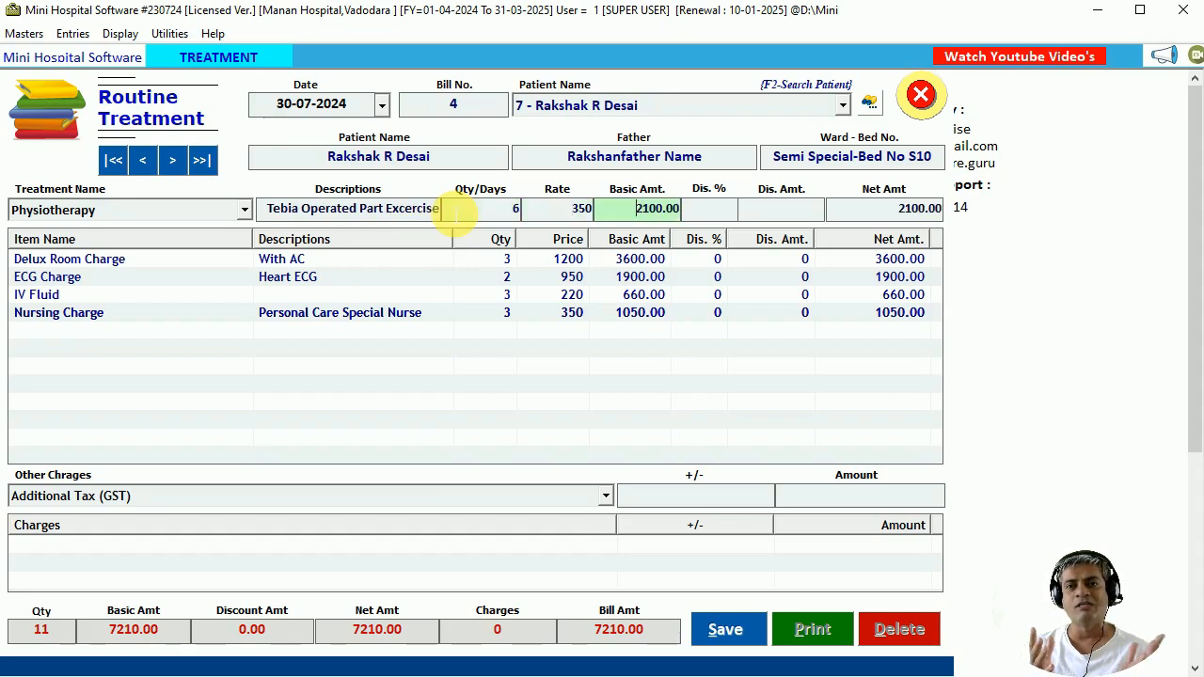
Add a Visiting Docotr Charge line with the visiting doctor's name and quantity 1.
key(Down)
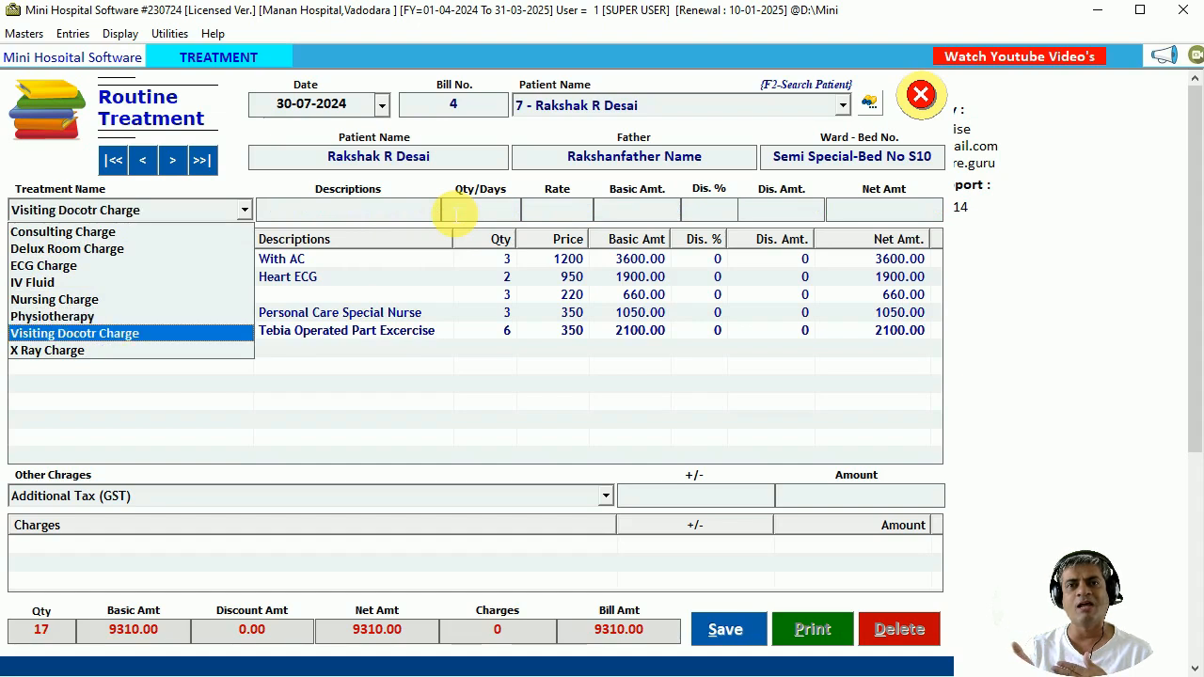
key(Return)
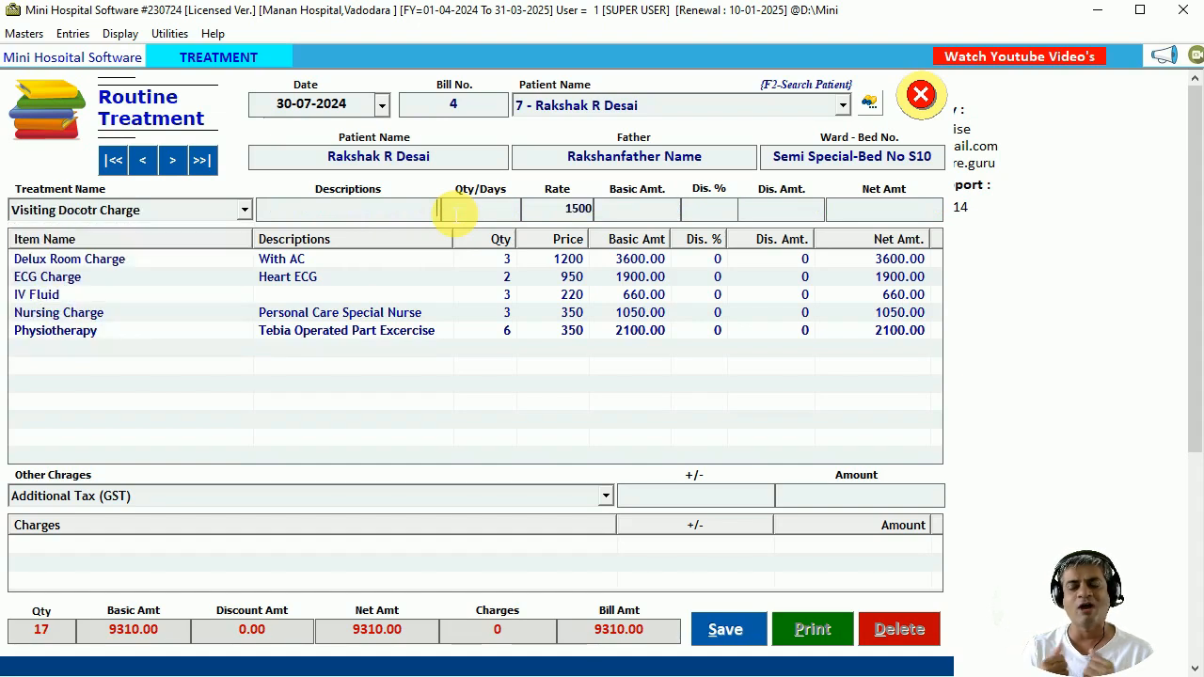
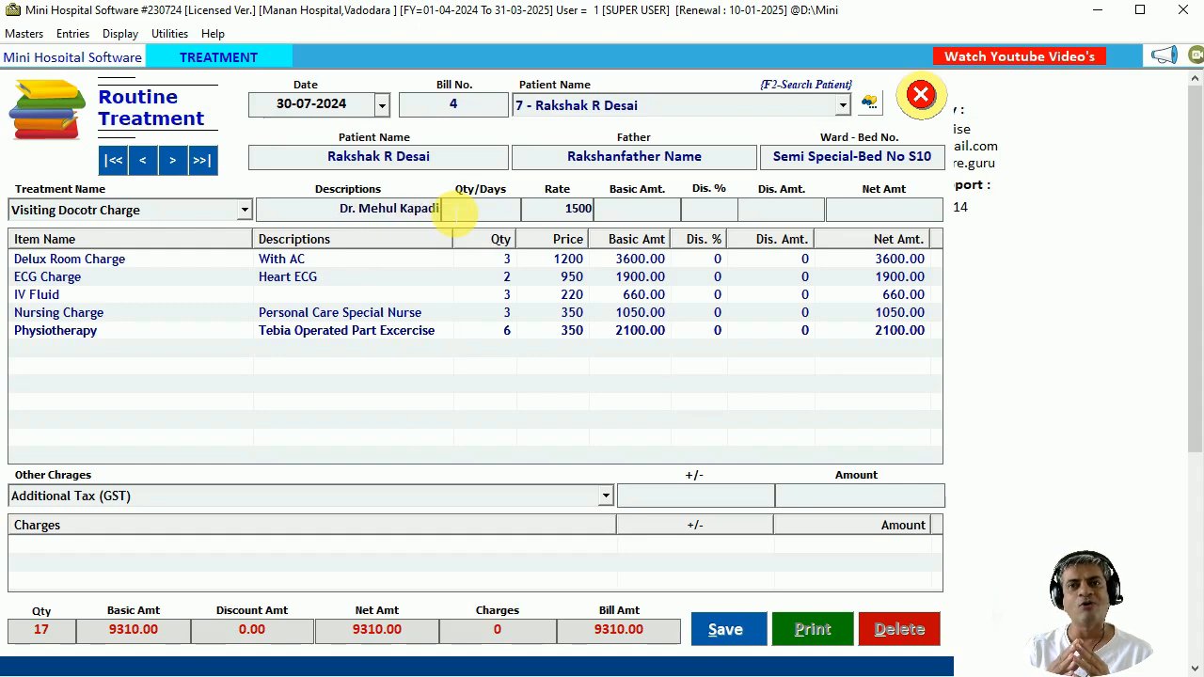
key(Return)
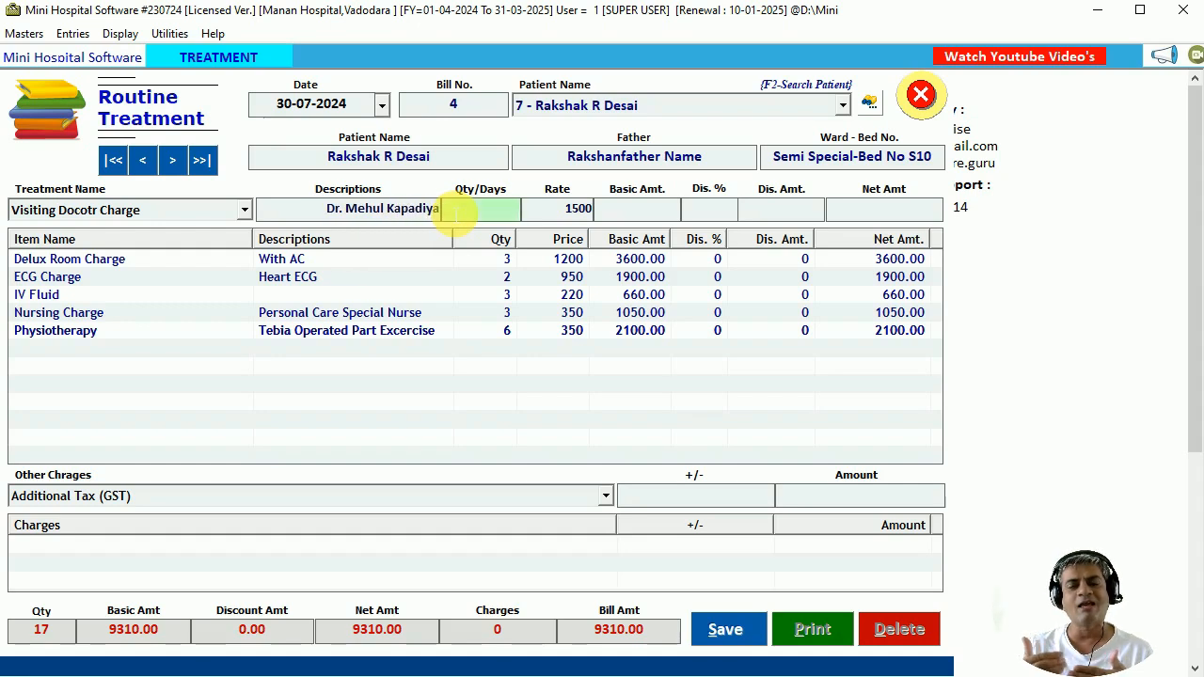
text(1)
key(Return)
key(Return)
key(Return)
key(Return)
key(Return)
key(Return)
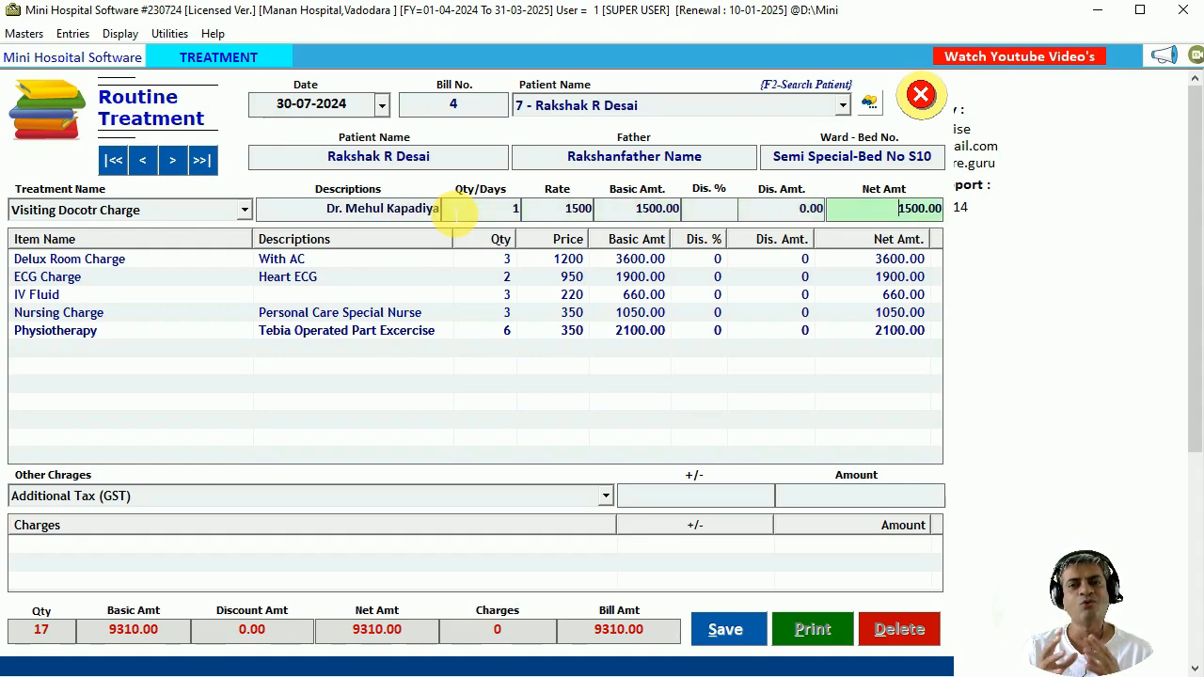
Add an X Ray Charge line 'CHest Xray', quantity 1 at 640, then close the treatment list.
key(Down)
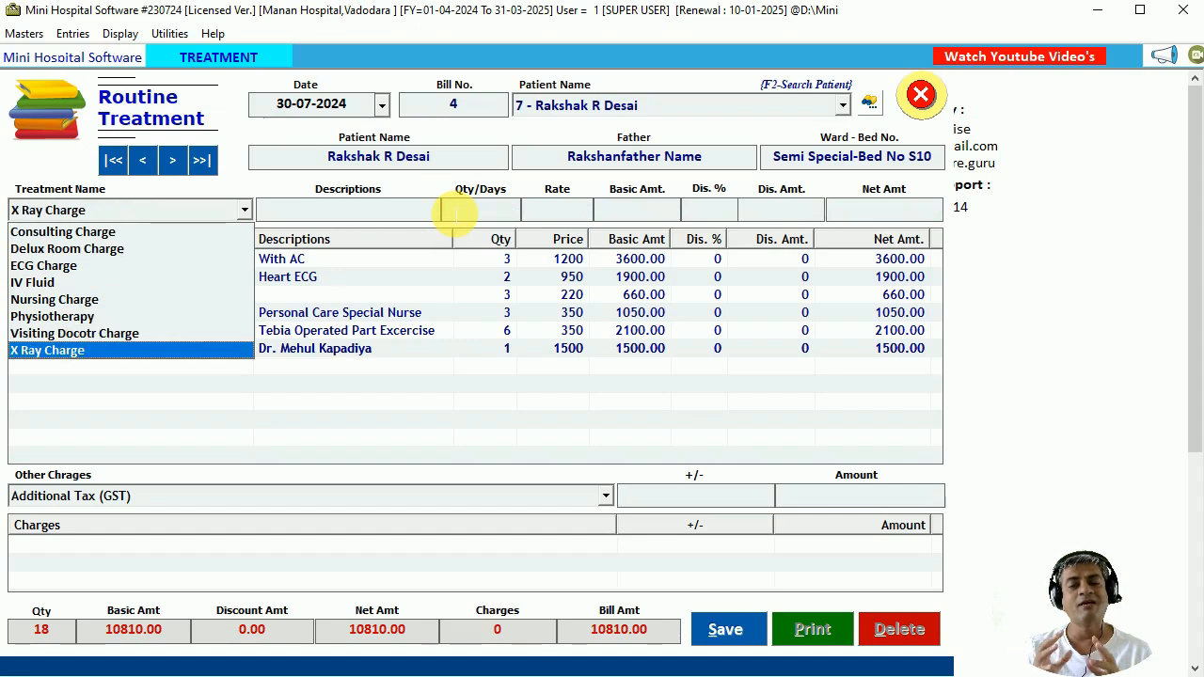
key(Return)
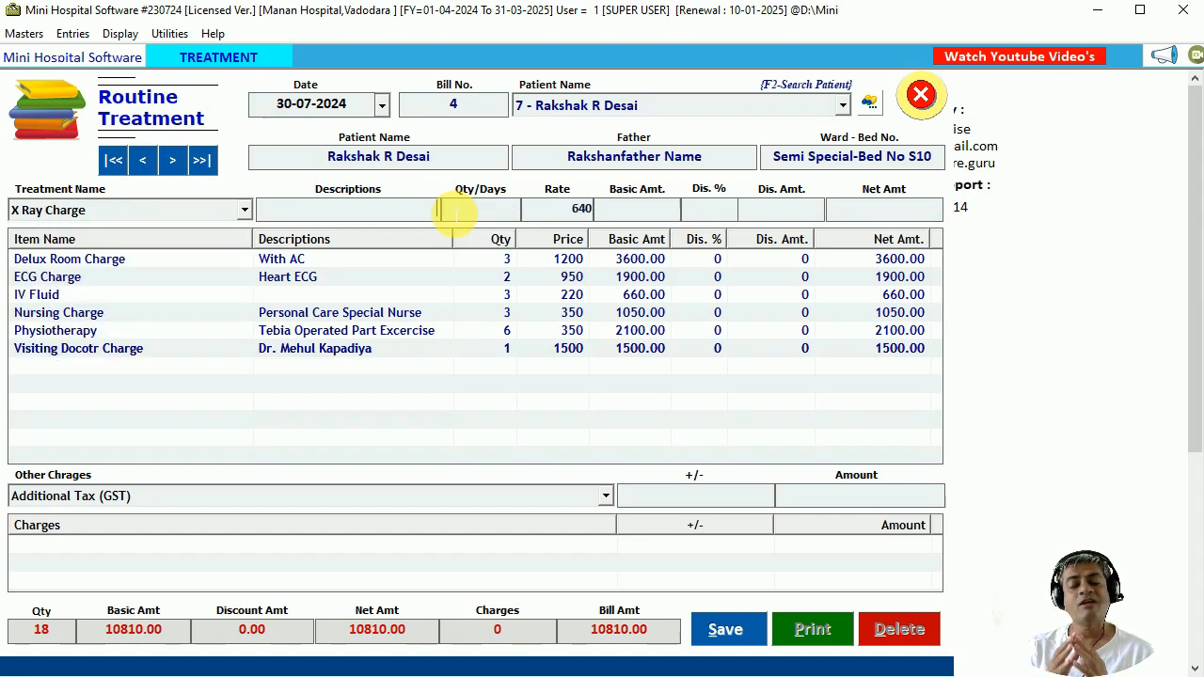
text(CHest E)
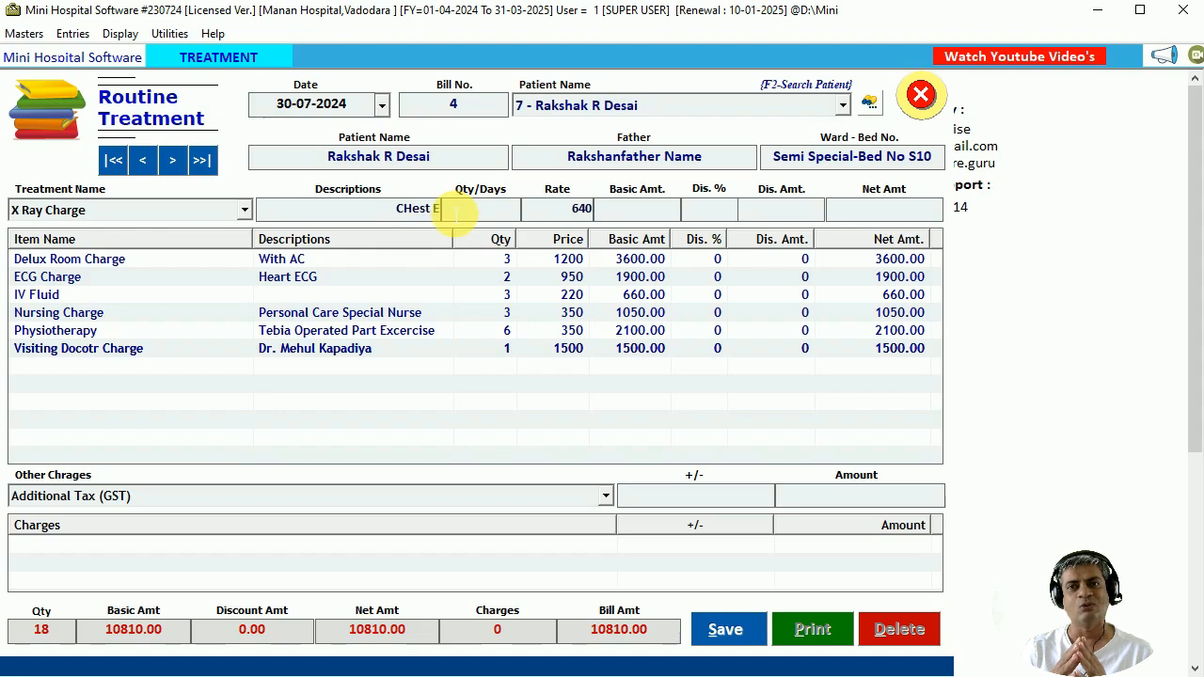
key(BackSpace)
text(X)
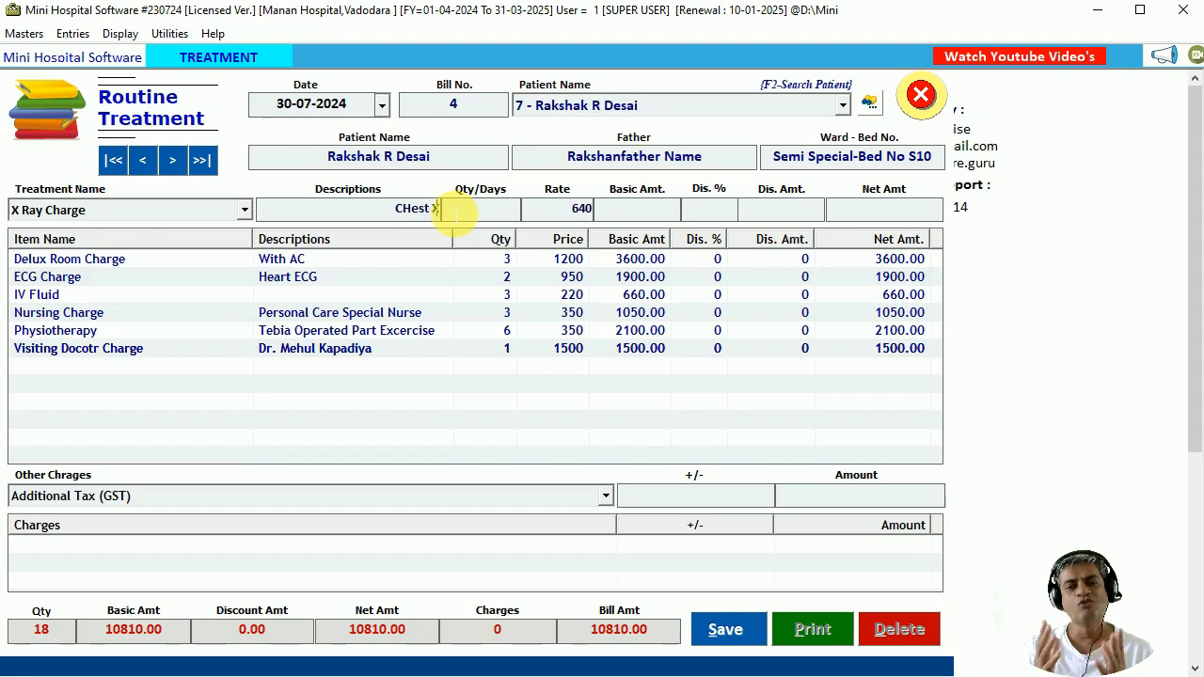
text(ray)
key(Return)
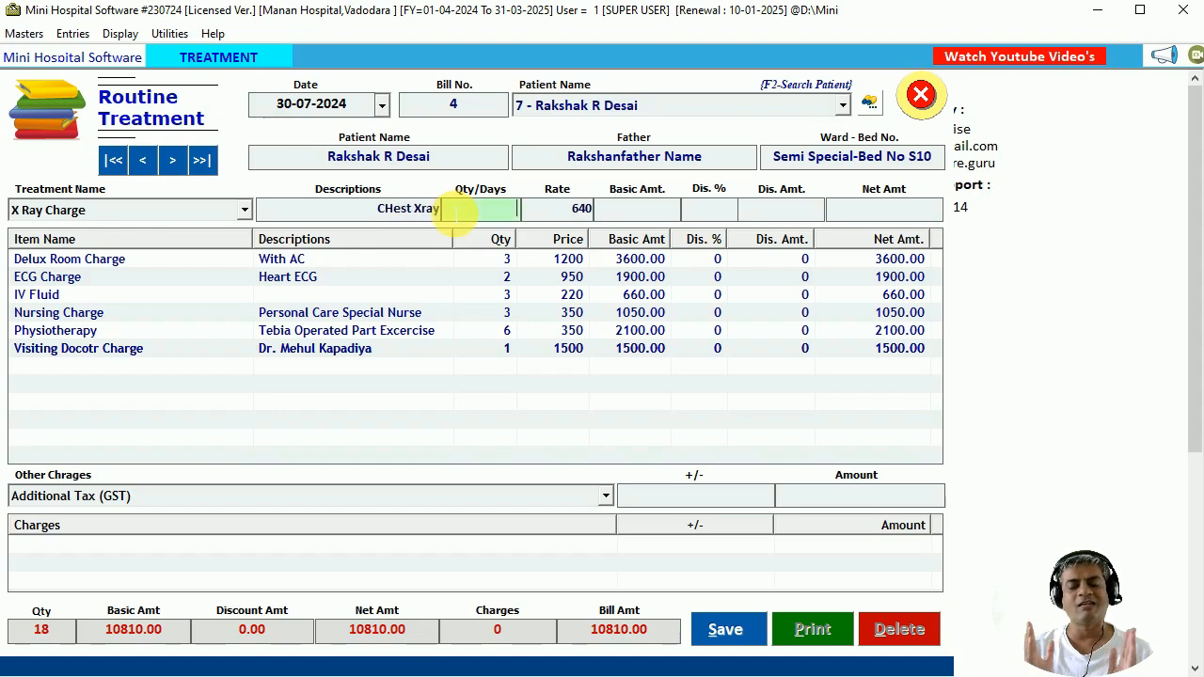
key(Return)
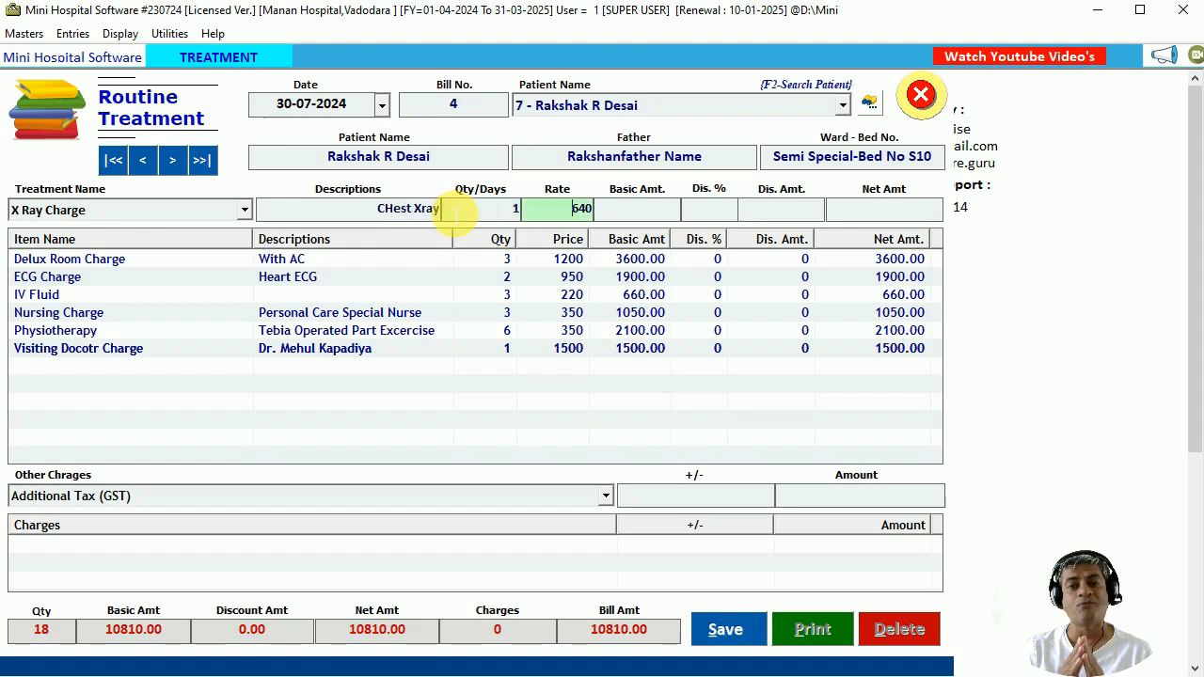
key(Return)
key(Return)
key(Return)
key(Return)
key(Return)
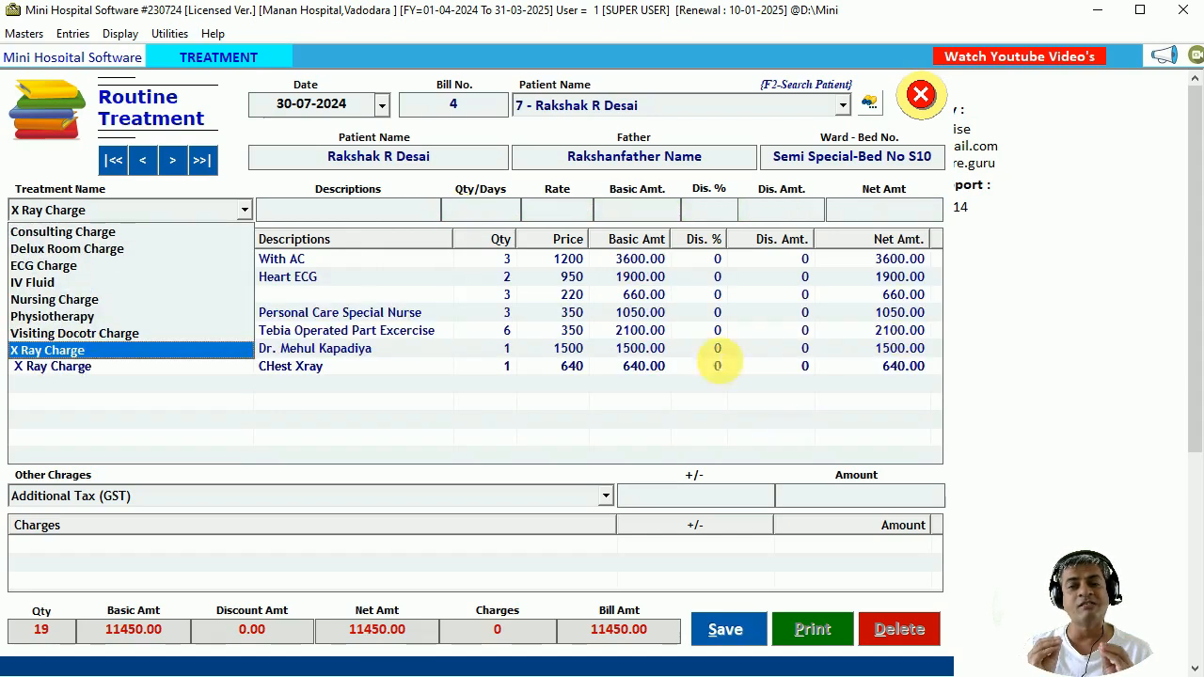
click(365, 300)
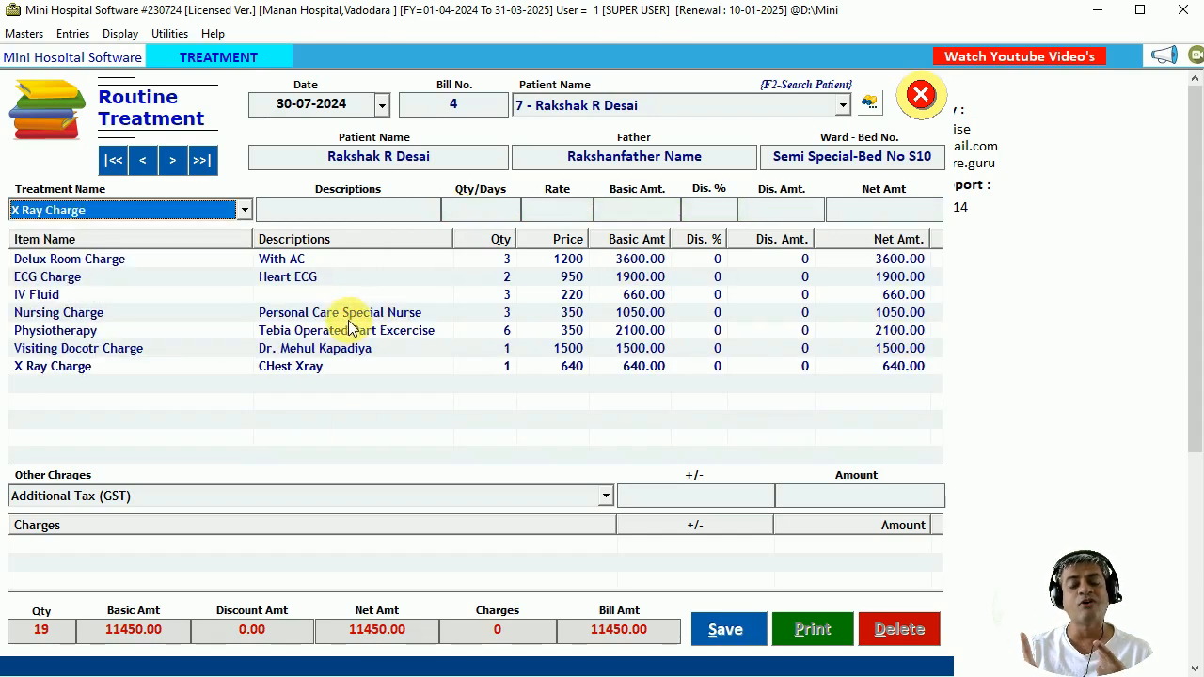
Save bill 4, print it, and review its Treatment Invoice preview before closing it.
click(723, 634)
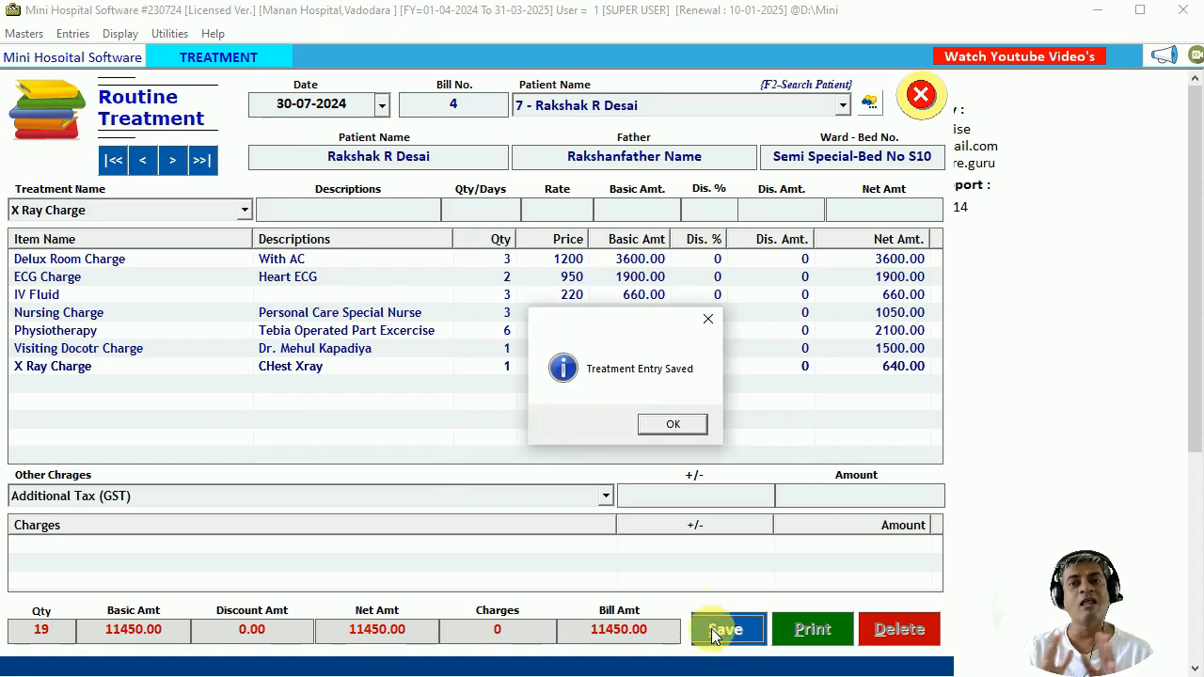
click(679, 425)
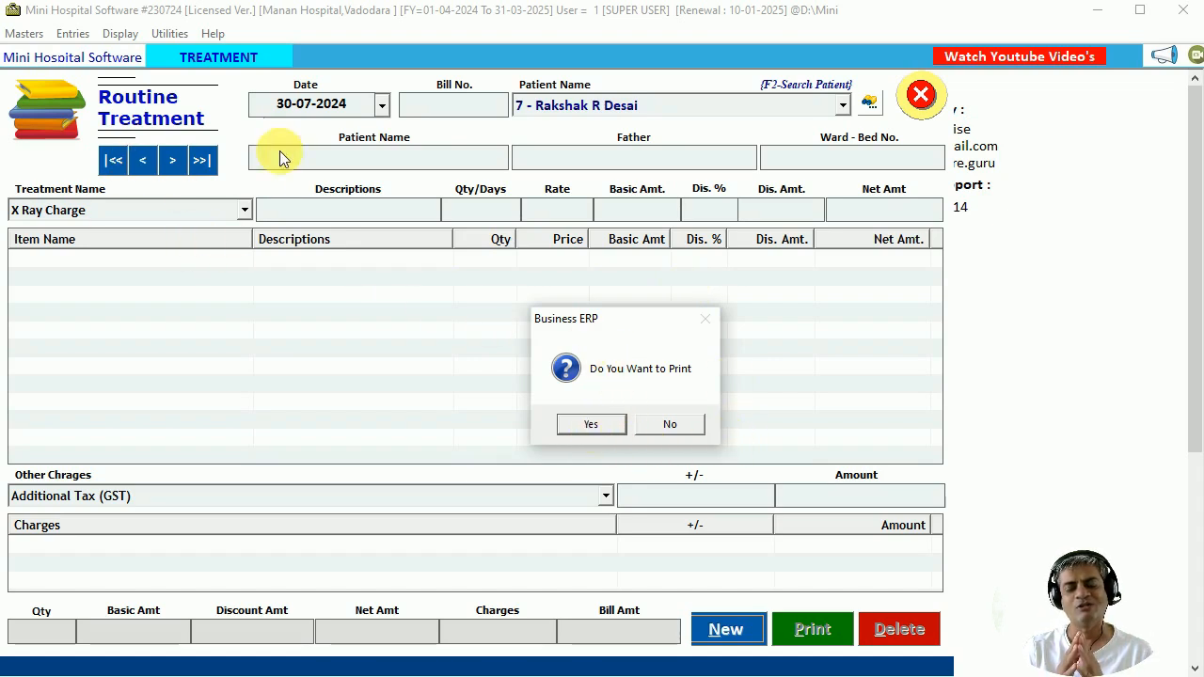
click(603, 423)
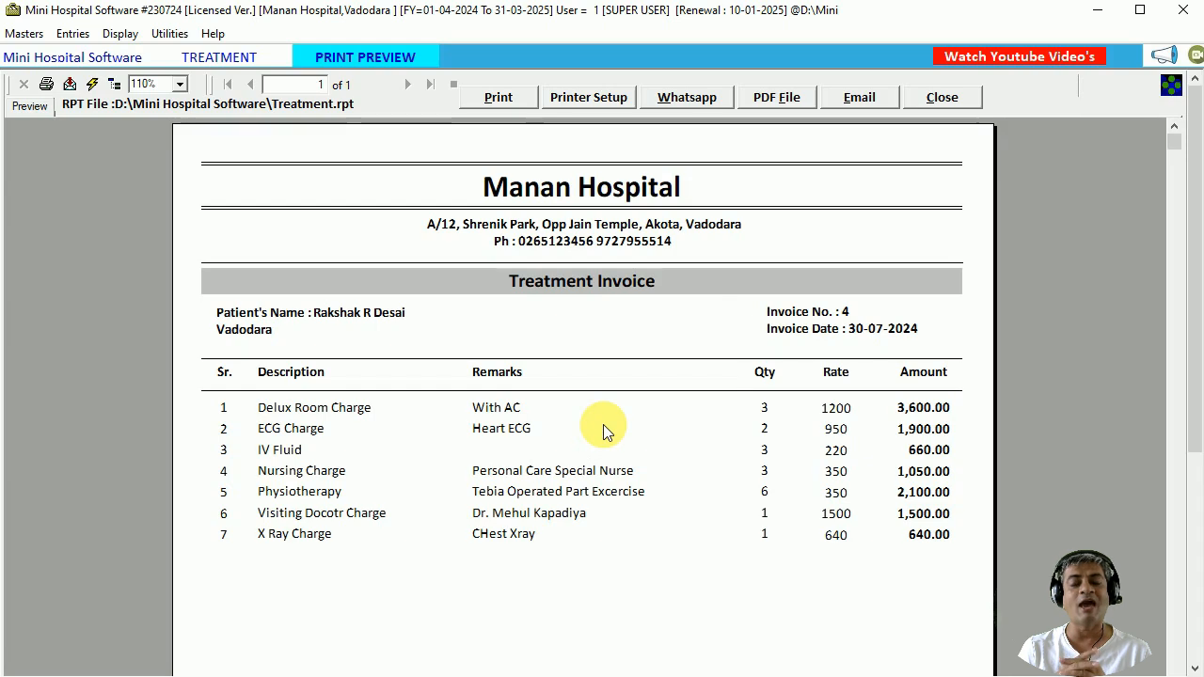
click(551, 293)
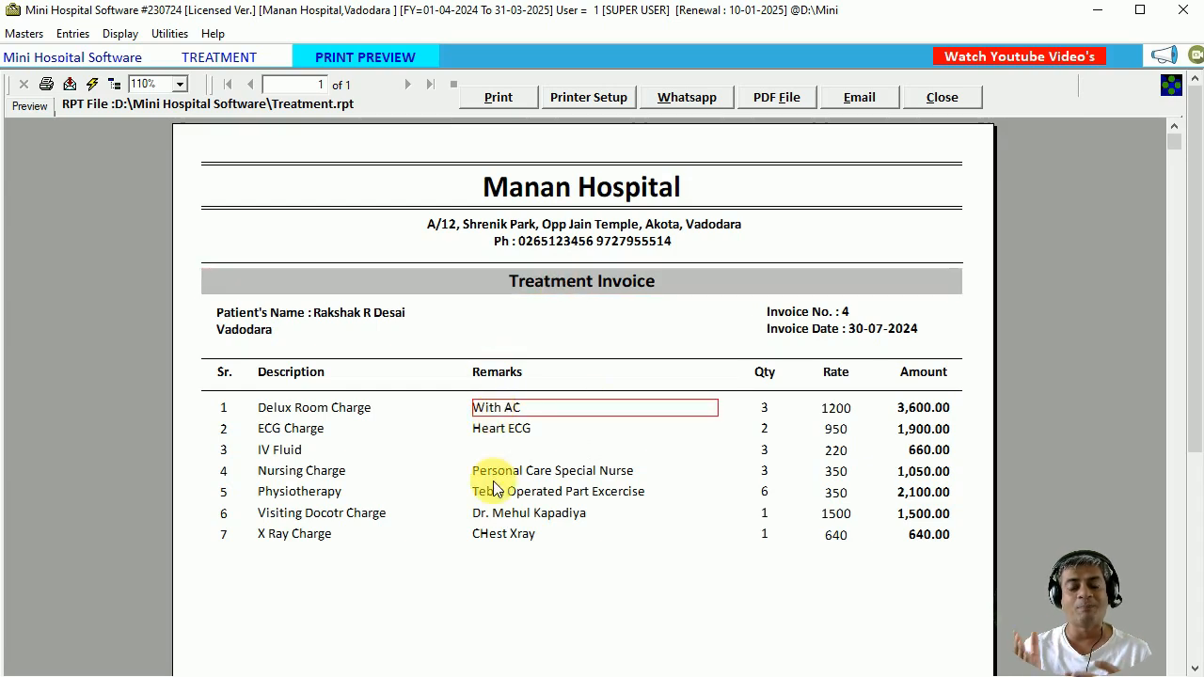
scroll(674, 429, down, 10)
scroll(675, 435, up, 10)
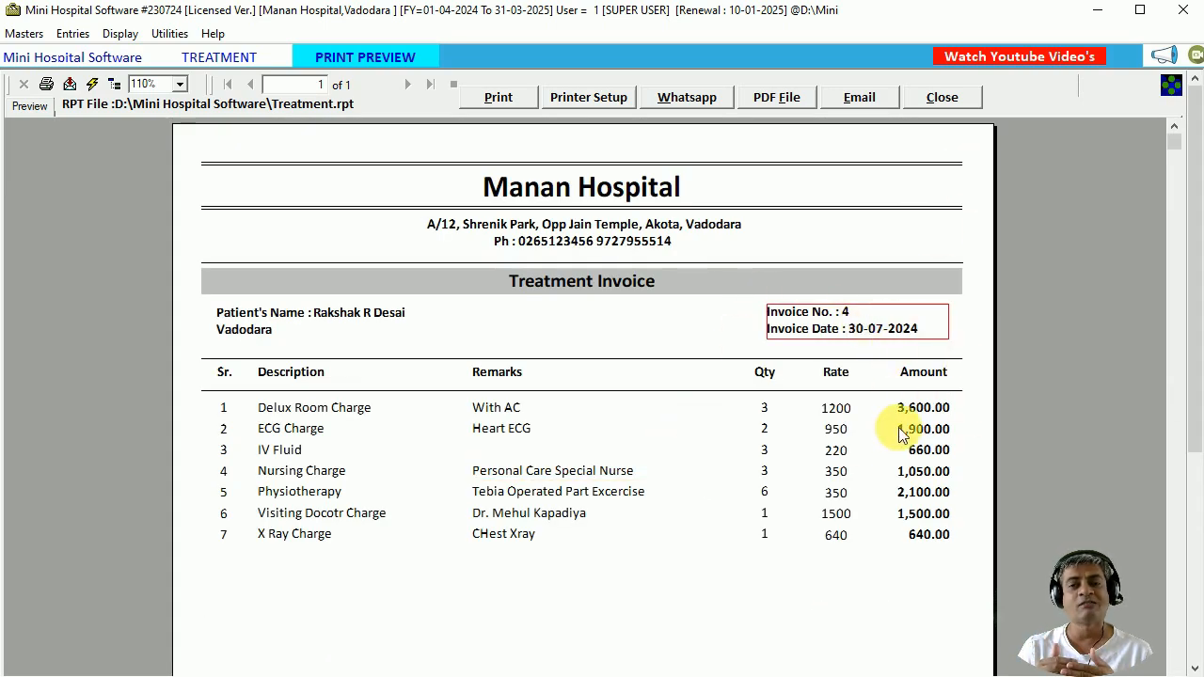
click(941, 97)
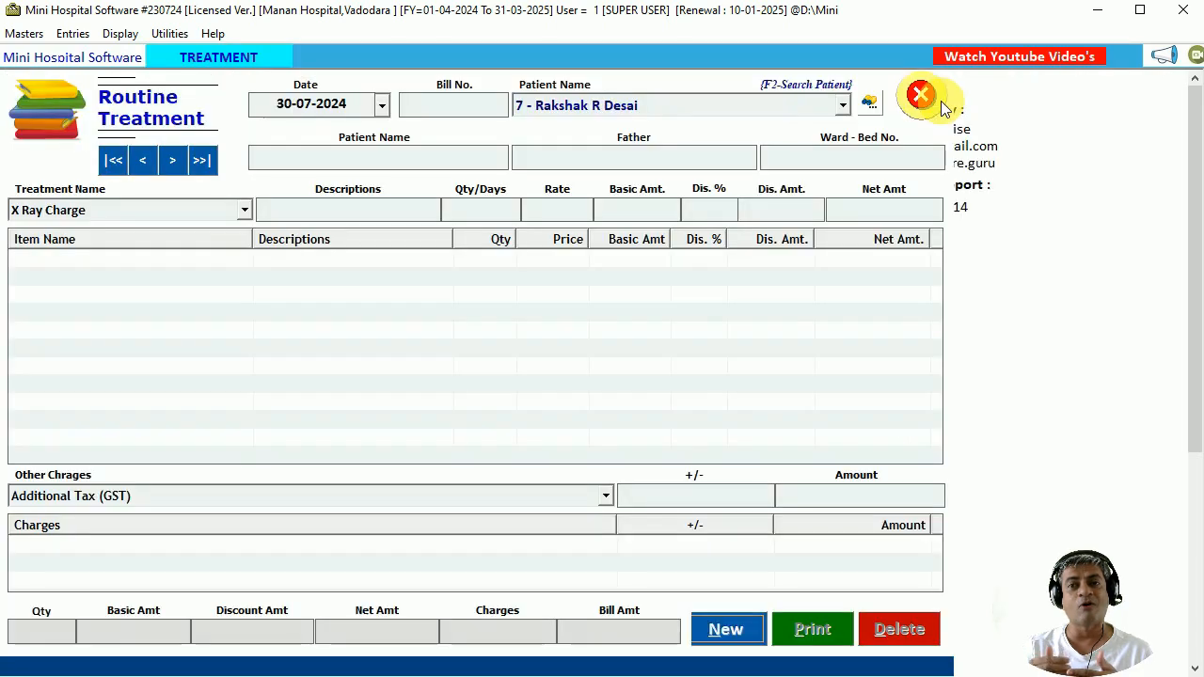
Close the treatment form and start a new Discharge Summary entry.
click(938, 98)
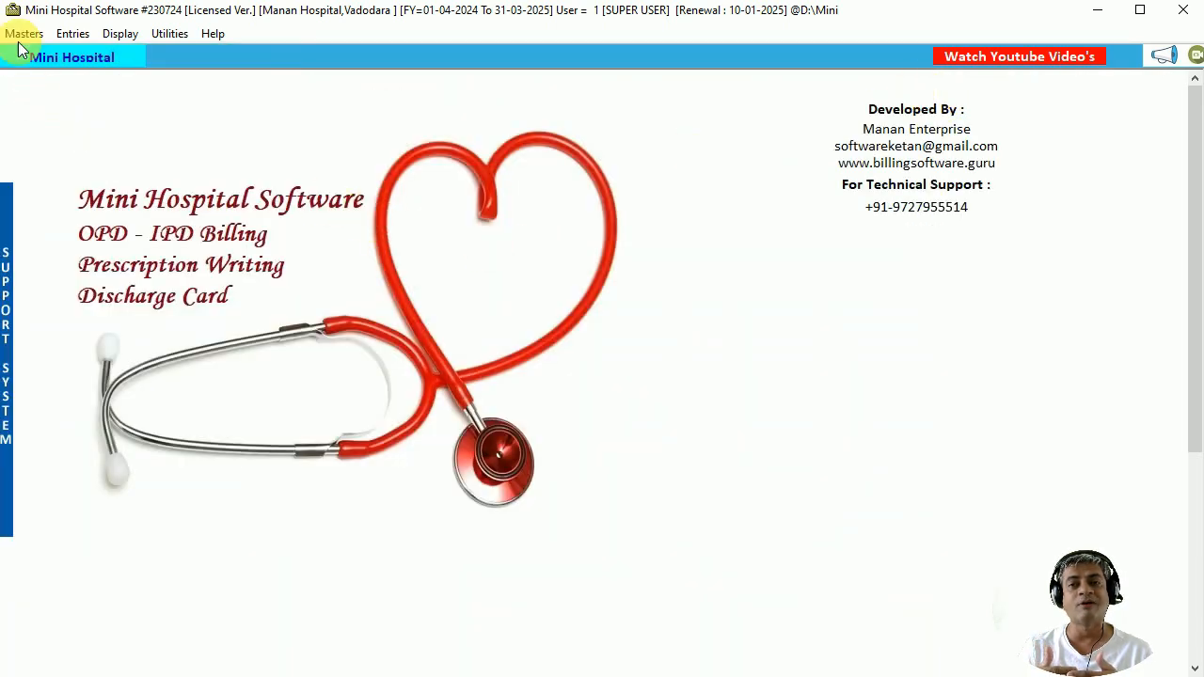
click(75, 33)
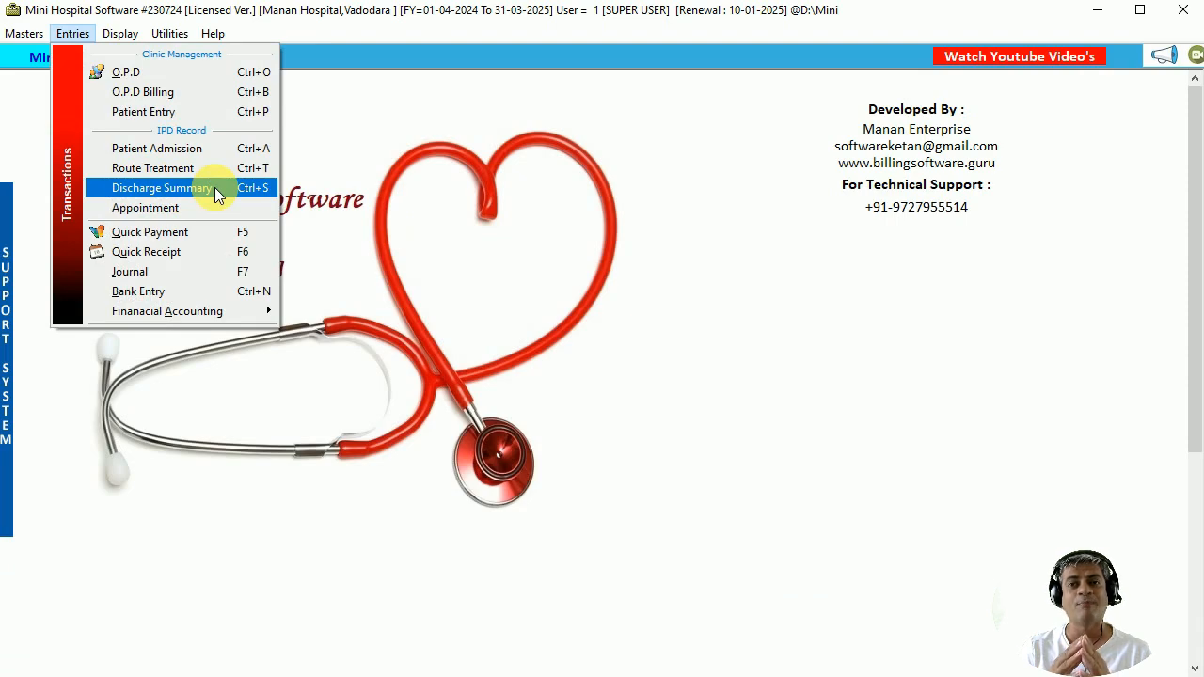
click(214, 187)
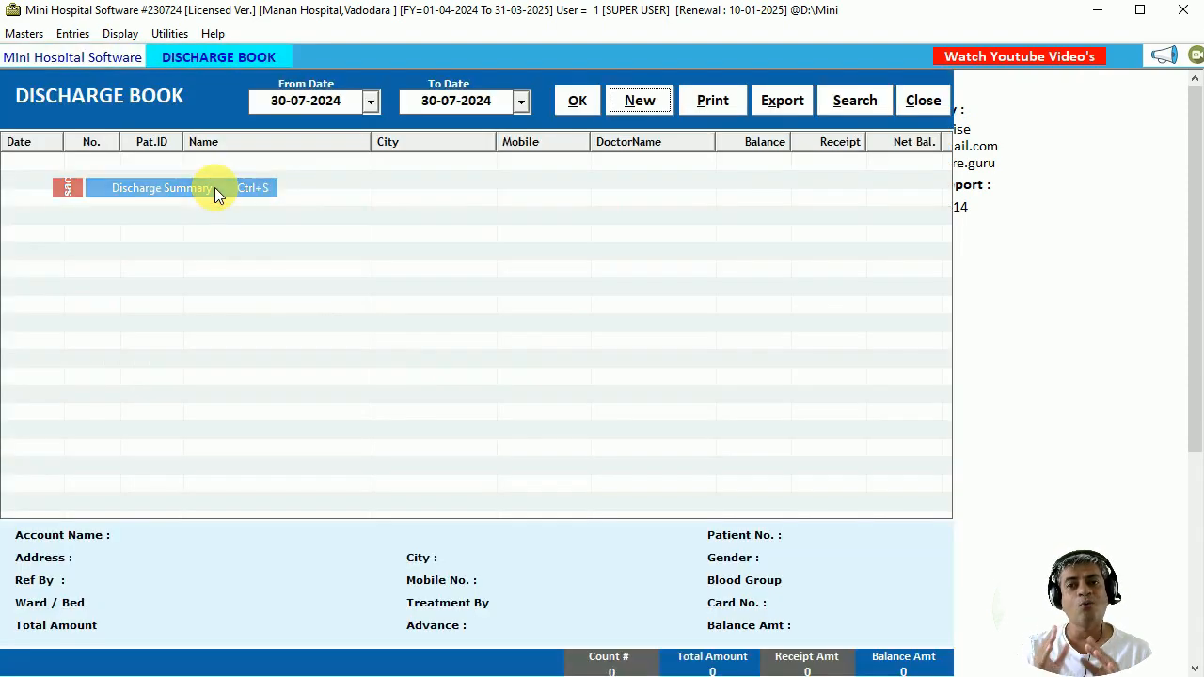
click(630, 99)
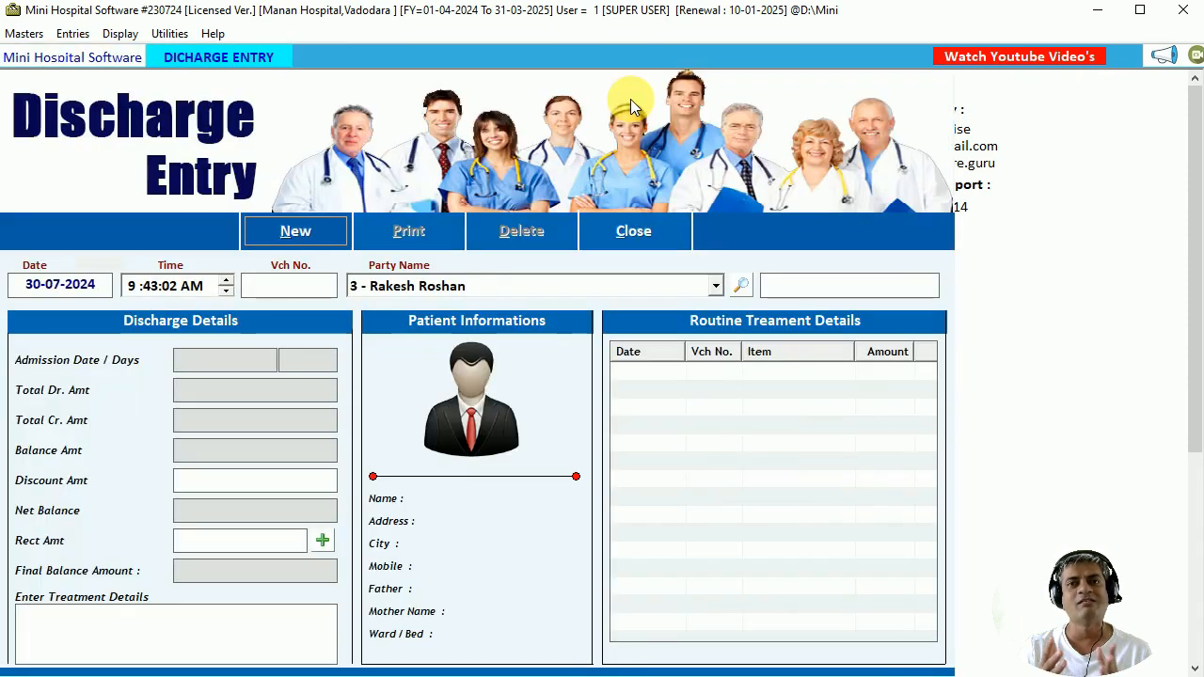
click(331, 226)
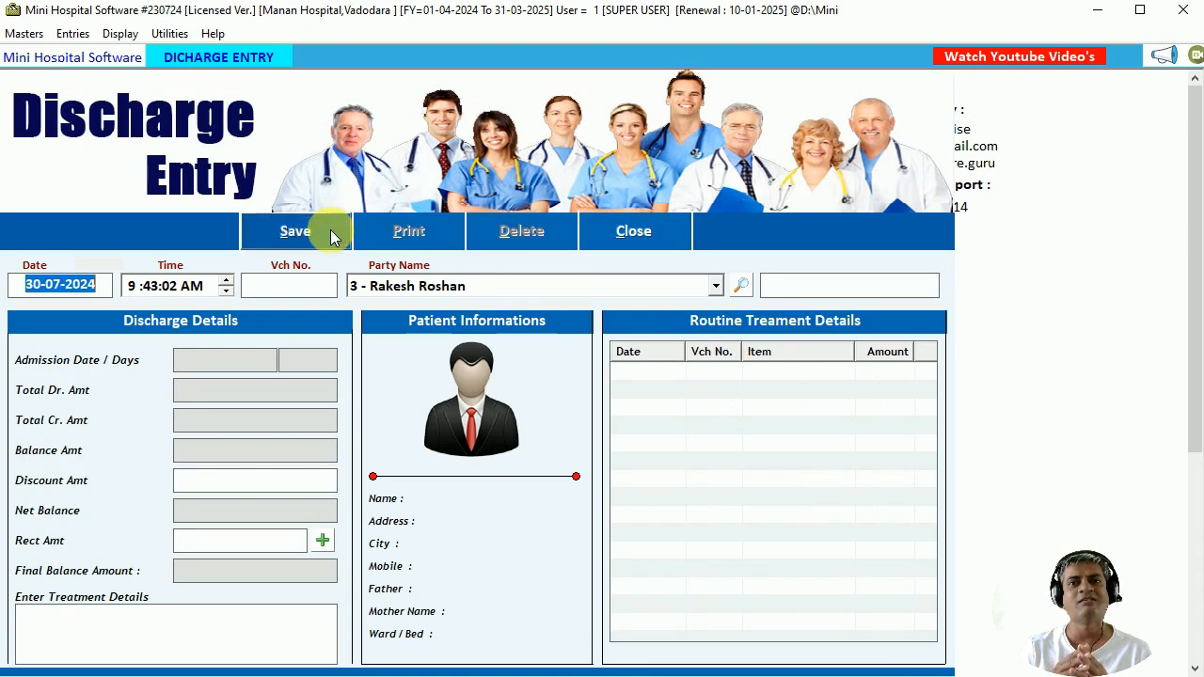
Set the discharge time to 10:30 AM and select patient 7 to load the charges.
key(Return)
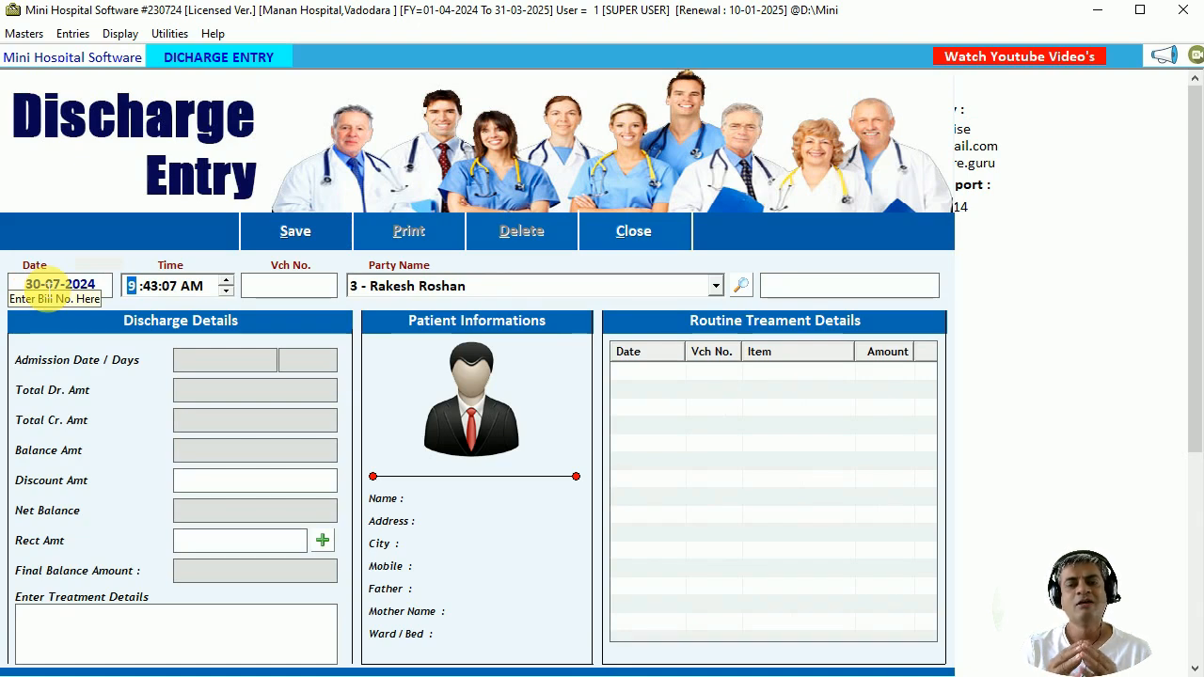
text(10)
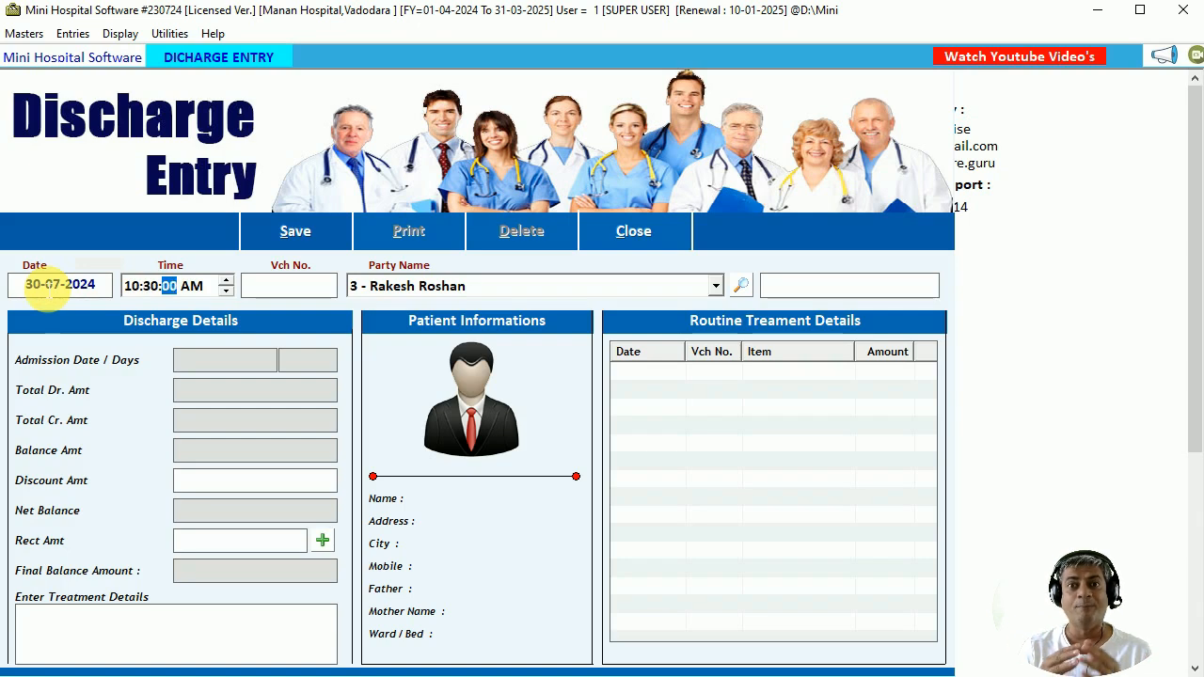
key(Right)
key(Return)
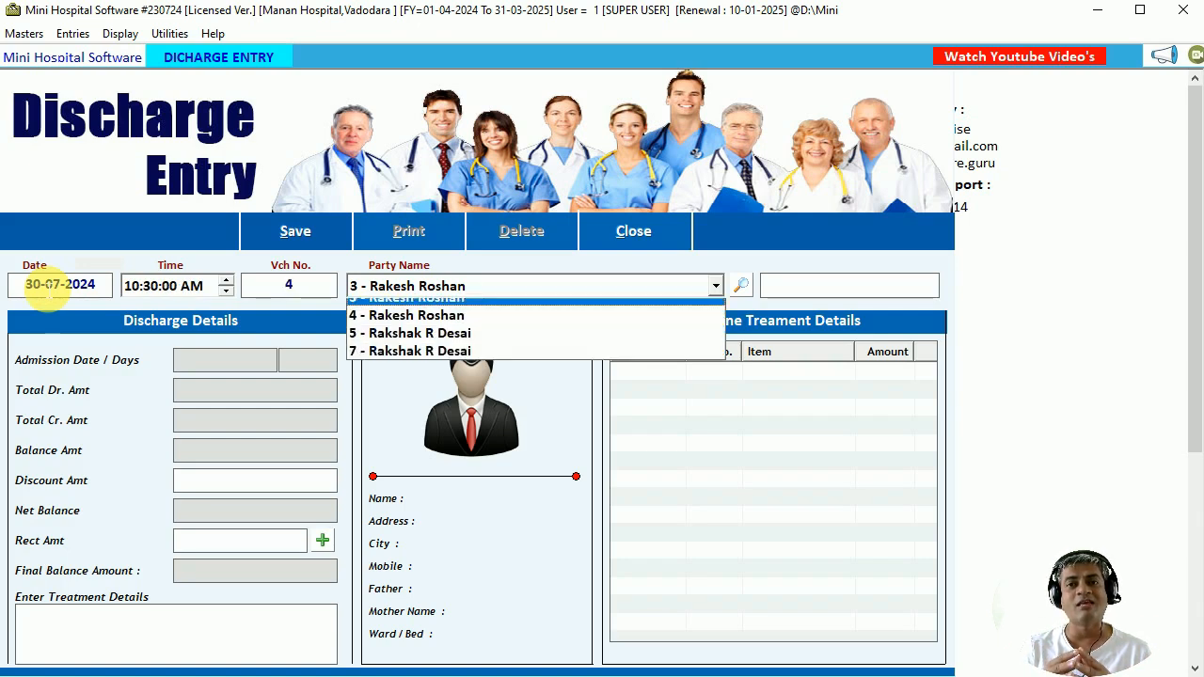
key(Down)
key(Down)
key(Down)
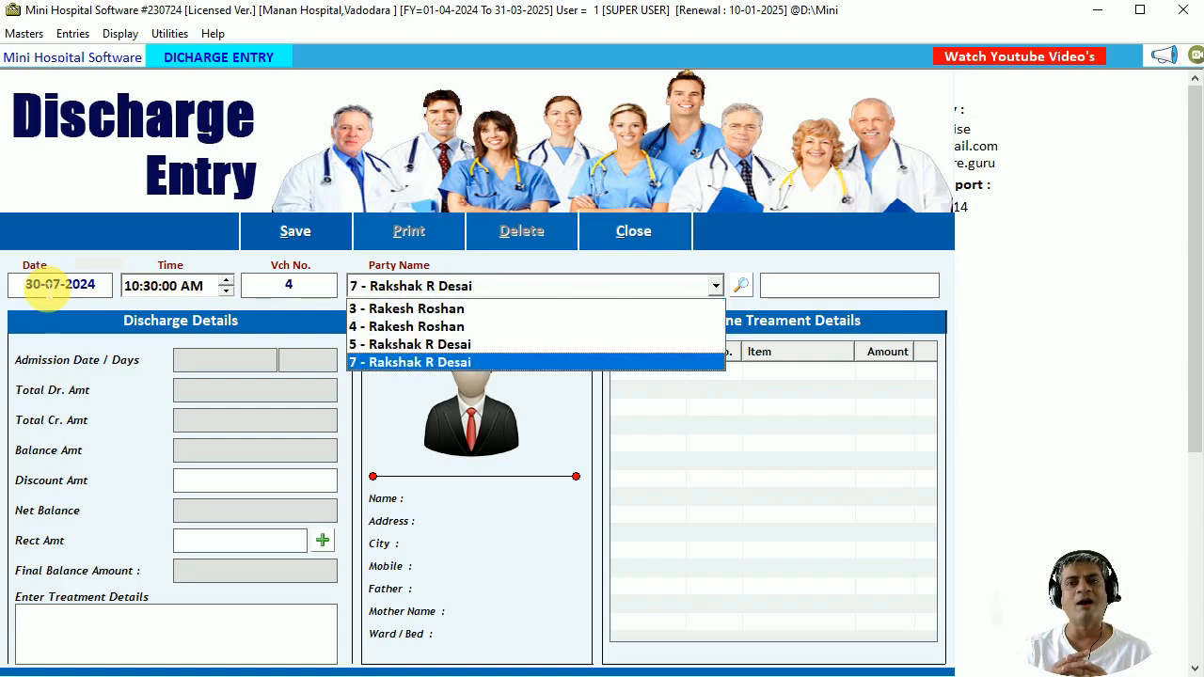
key(Return)
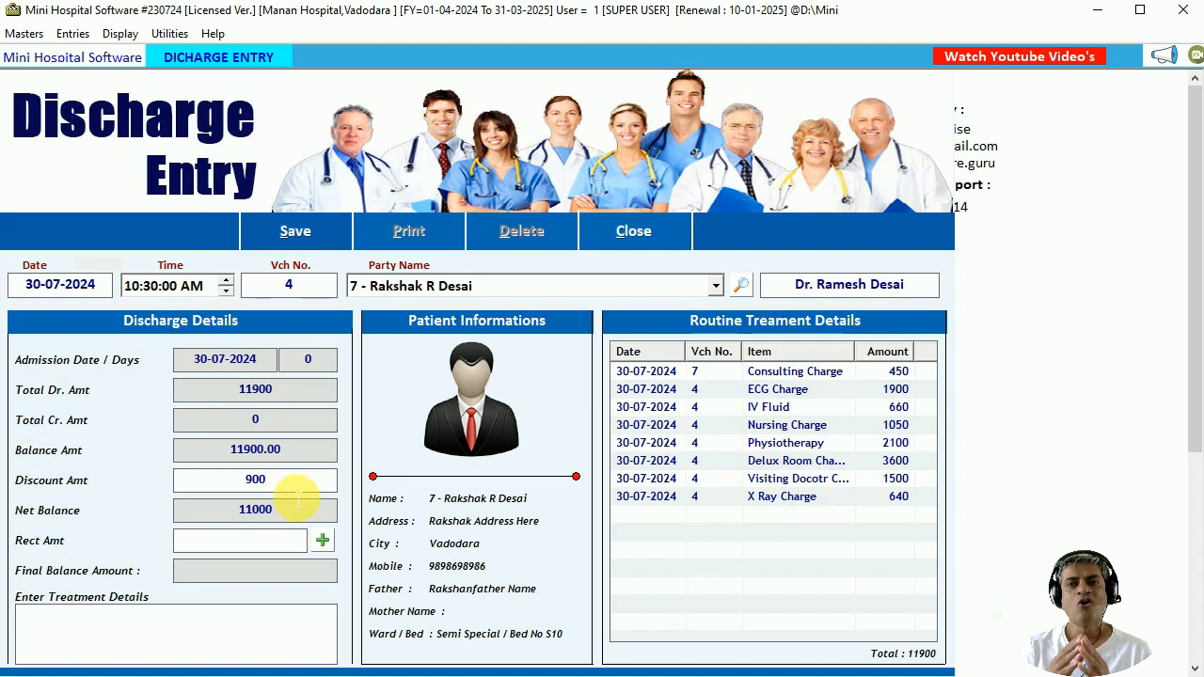
Record an 11000 cash receipt so the final balance becomes 0.00.
click(323, 541)
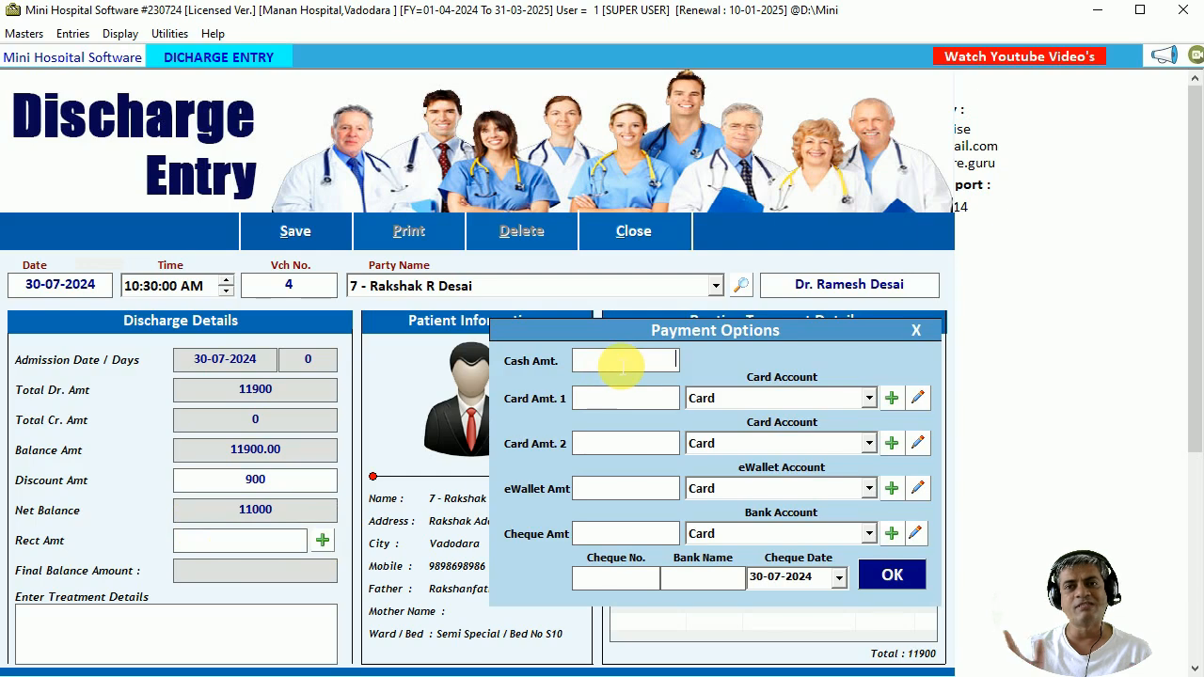
text(11000)
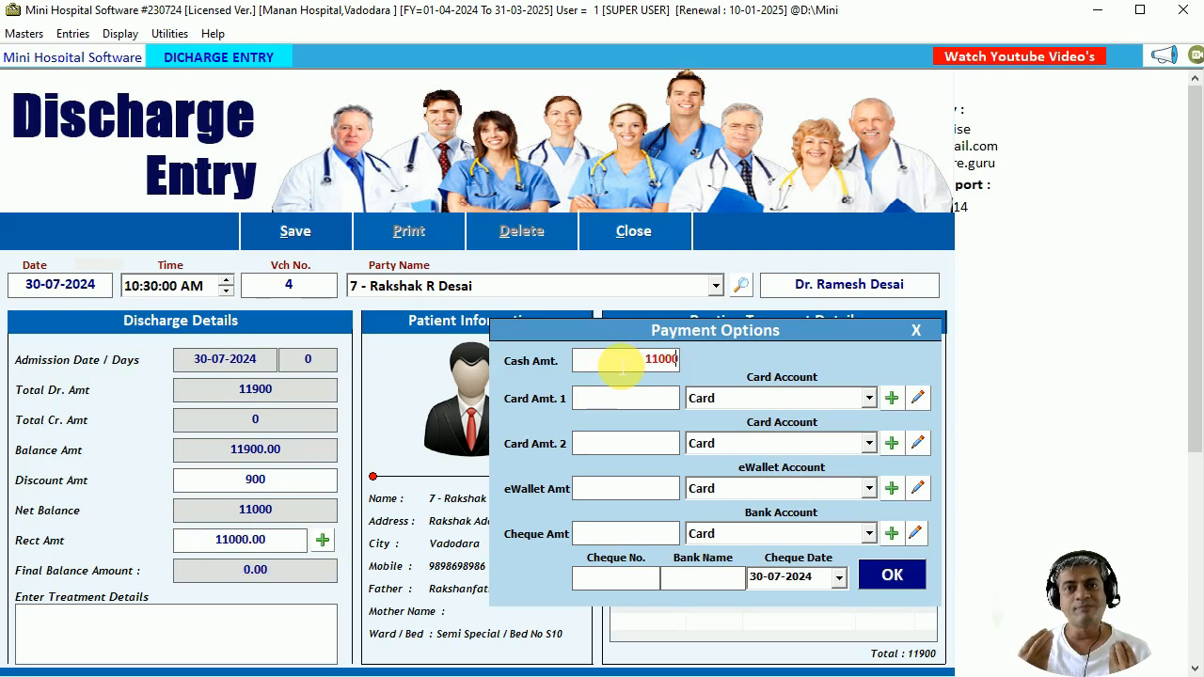
click(893, 574)
click(156, 626)
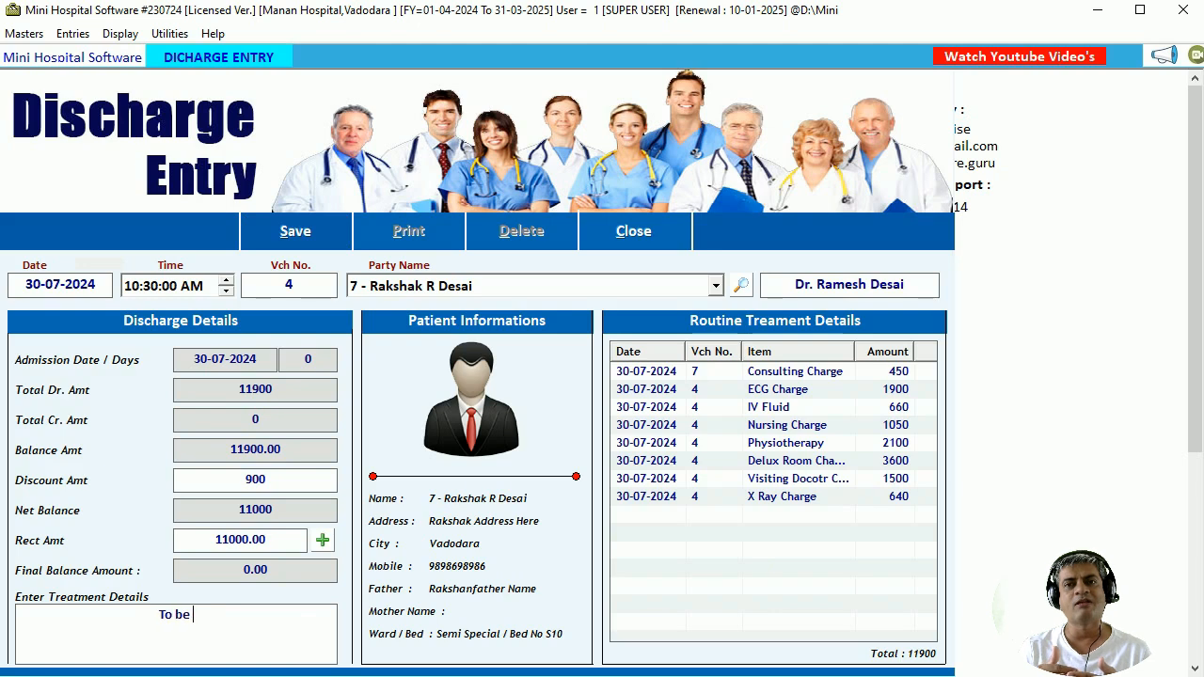
Enter the remarks 'To be Claimed in Medicalaim Paid Cash all Invoice Amoun' and save the discharge.
text(To be Claimed )
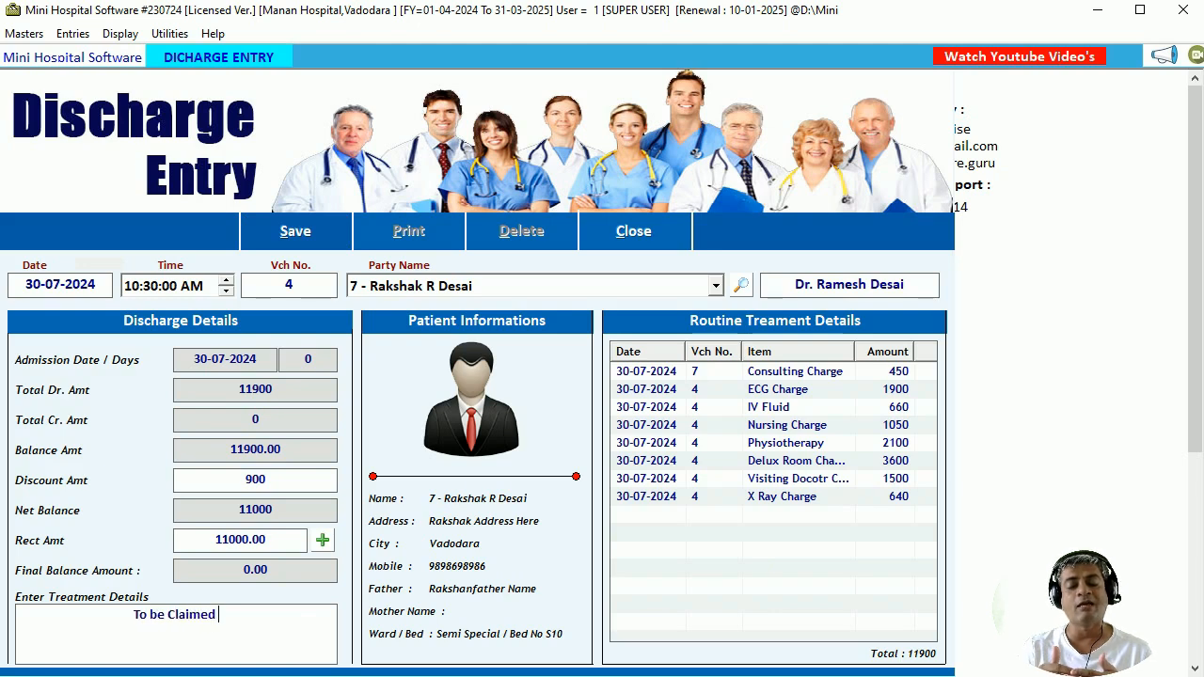
text(in Medi)
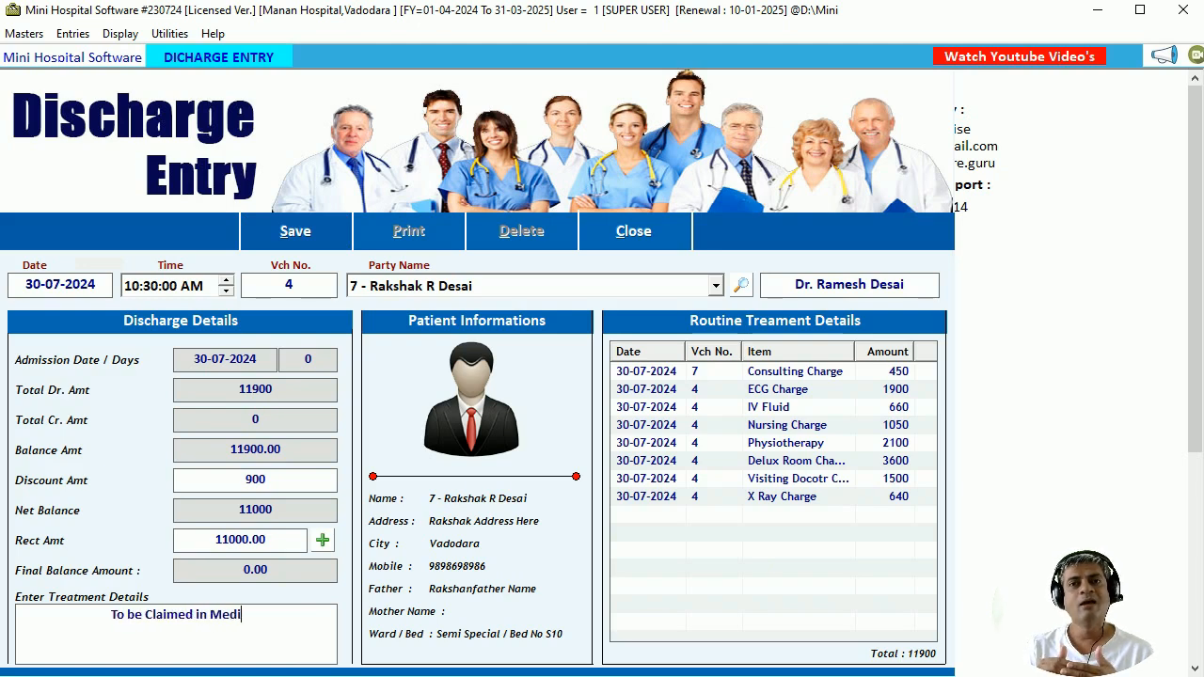
text(calaim Paid )
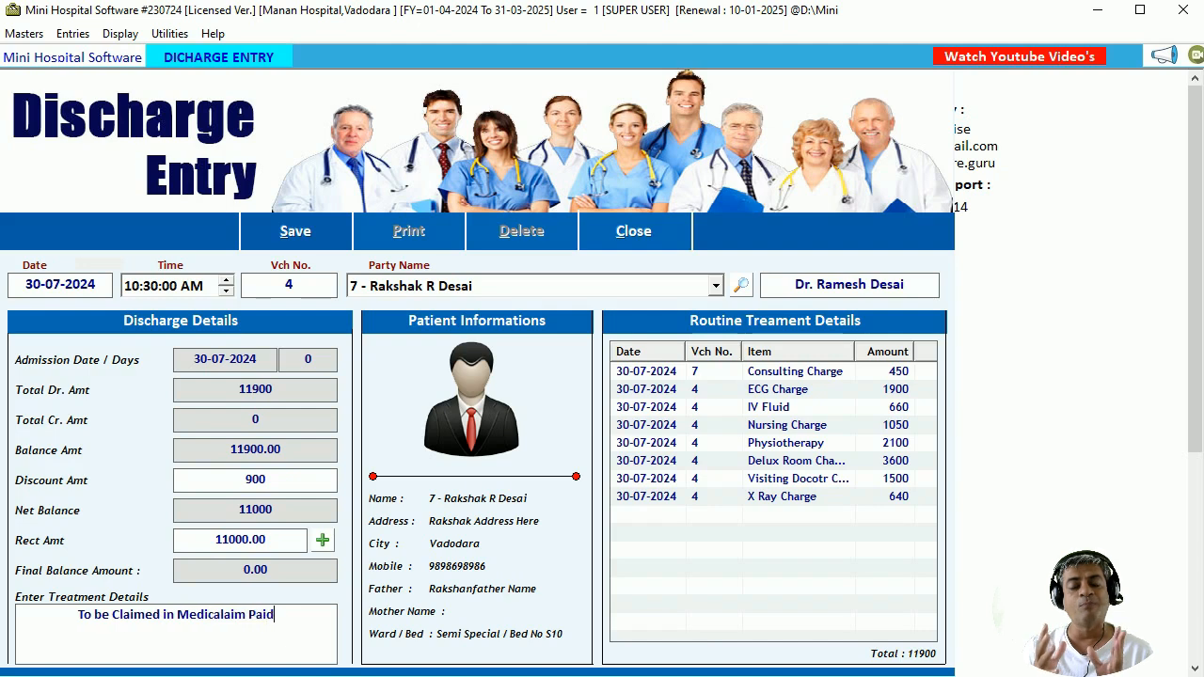
text(Cash a)
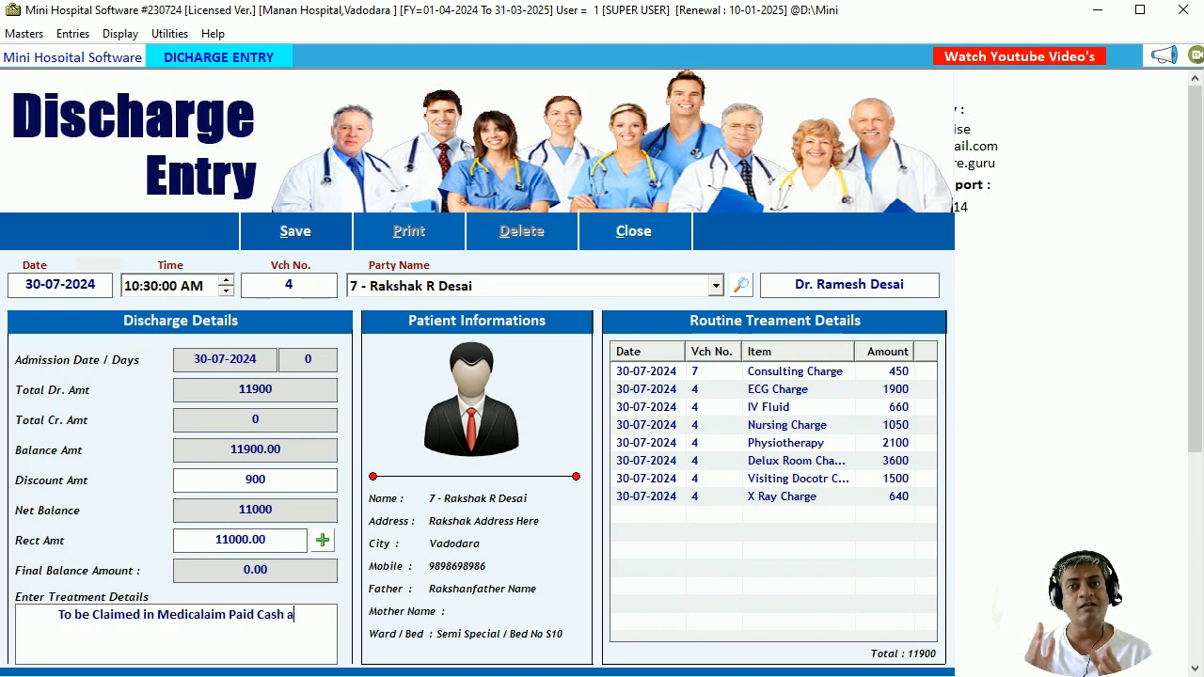
text(ll Invoice )
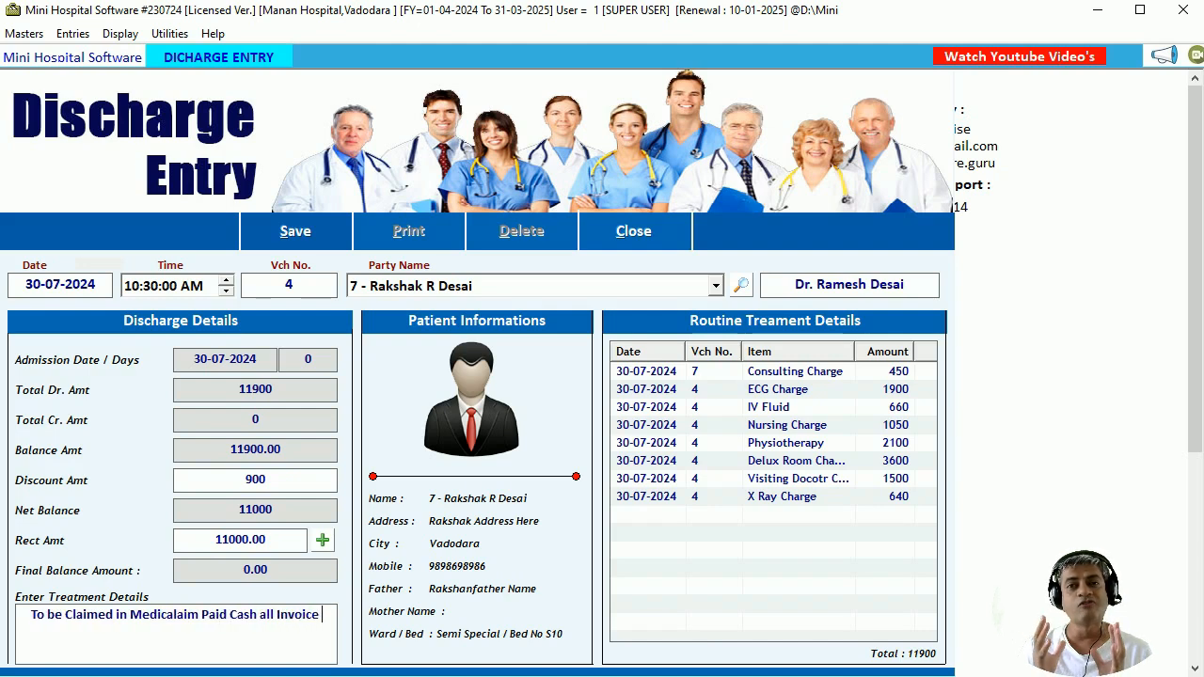
text(Amount)
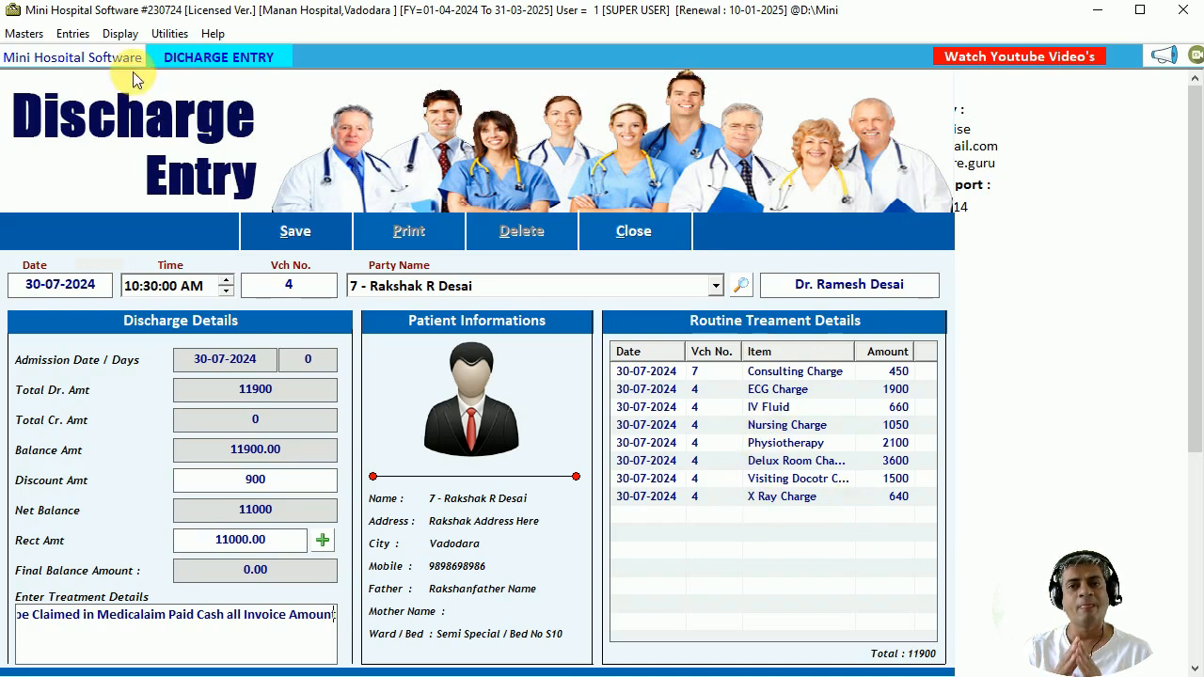
click(72, 33)
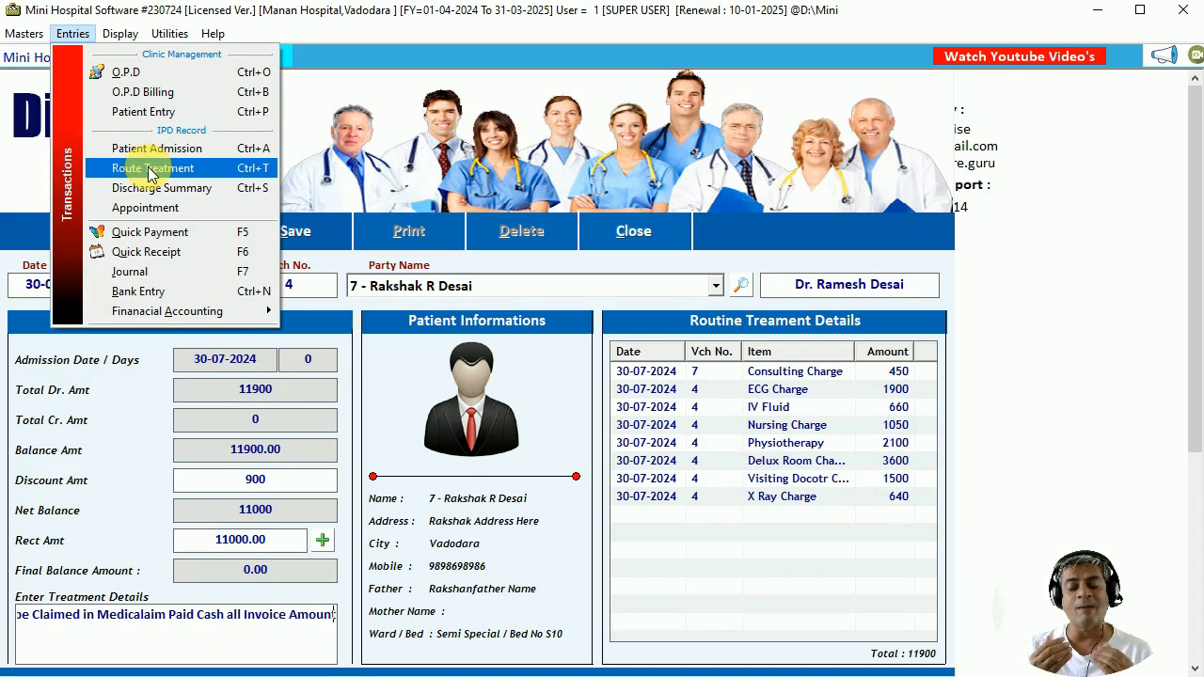
key(Escape)
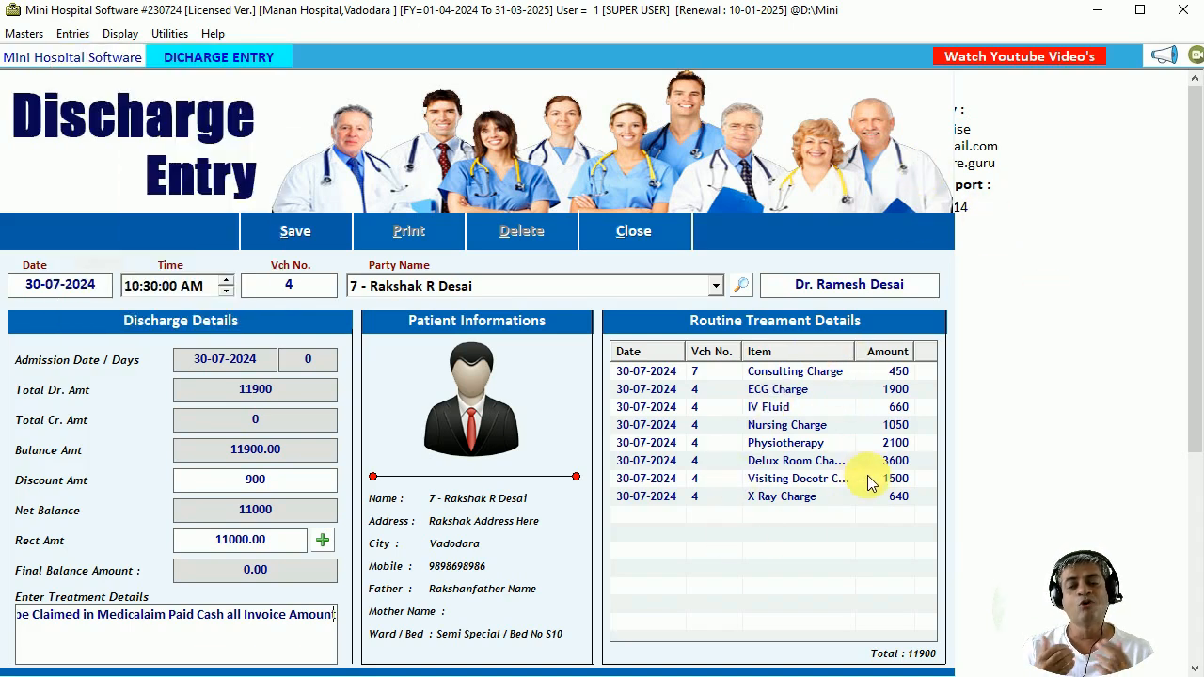
click(291, 233)
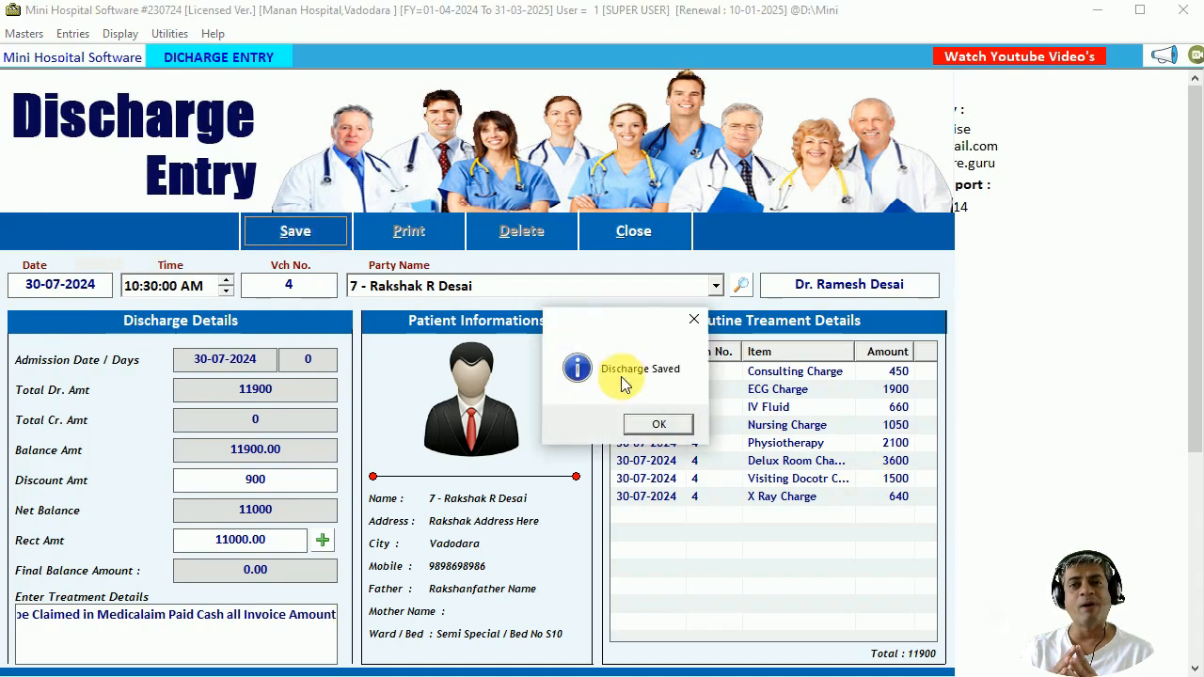
Acknowledge the saved message and preview the discharge bill in IPD BILL format.
click(659, 427)
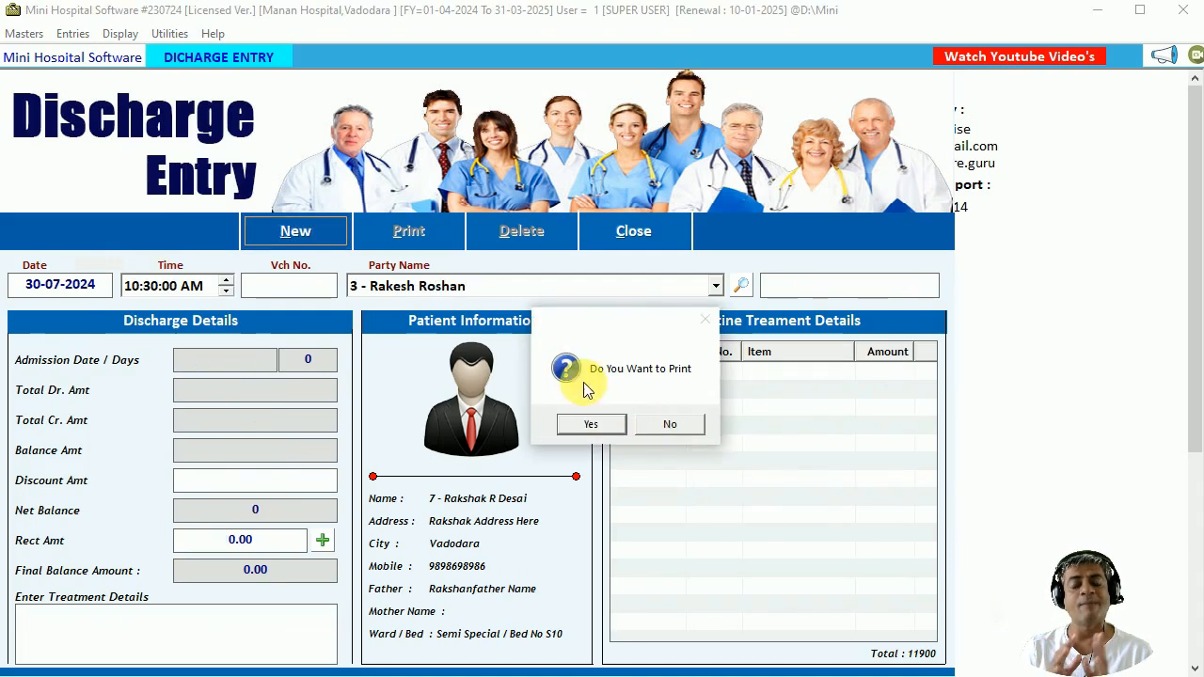
click(591, 425)
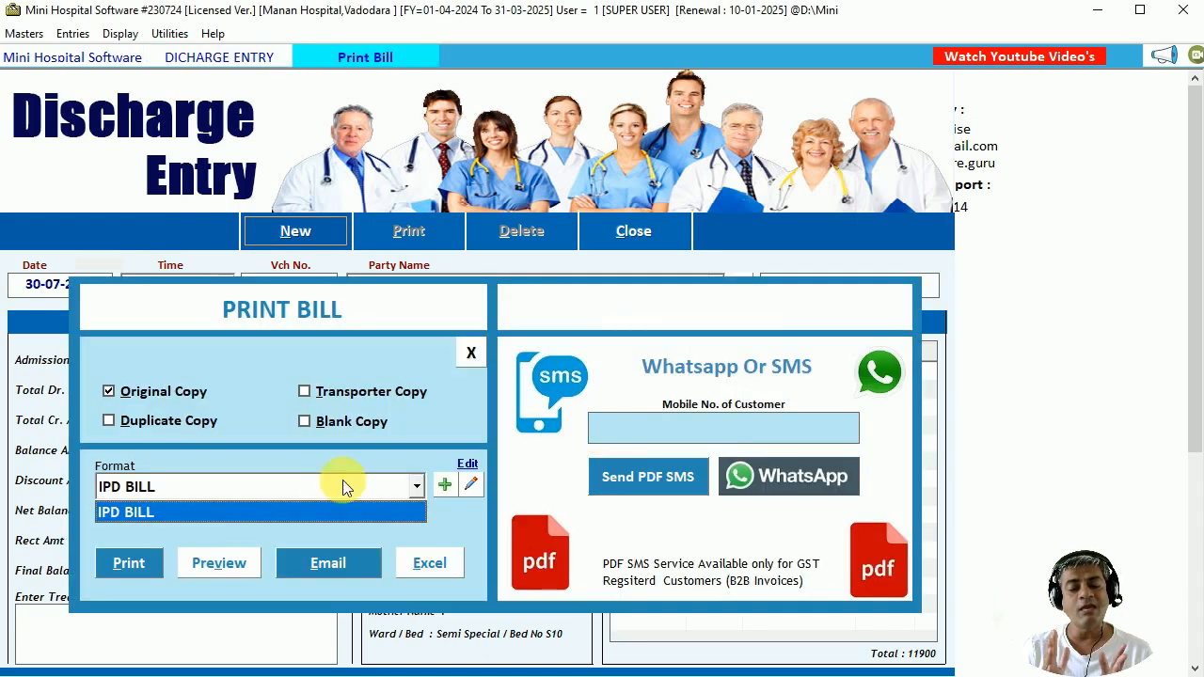
click(232, 505)
click(219, 565)
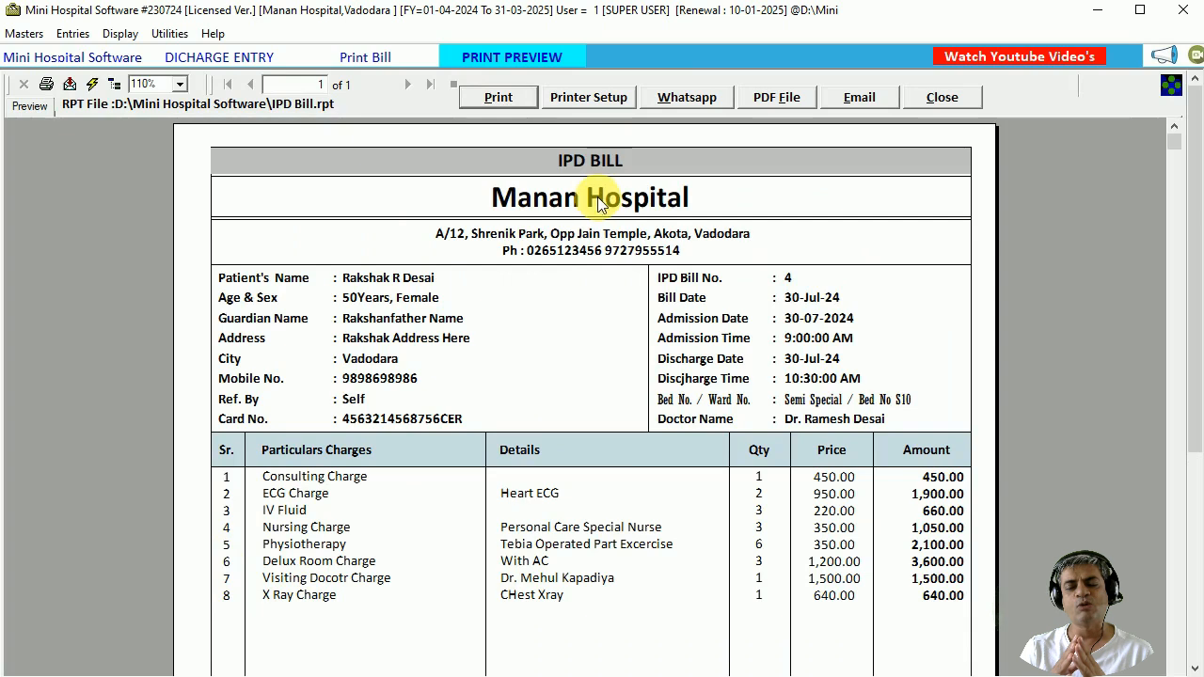
Review the IPD Bill's patient details, bill number, dates and charge lines like ECG and Consulting.
click(395, 287)
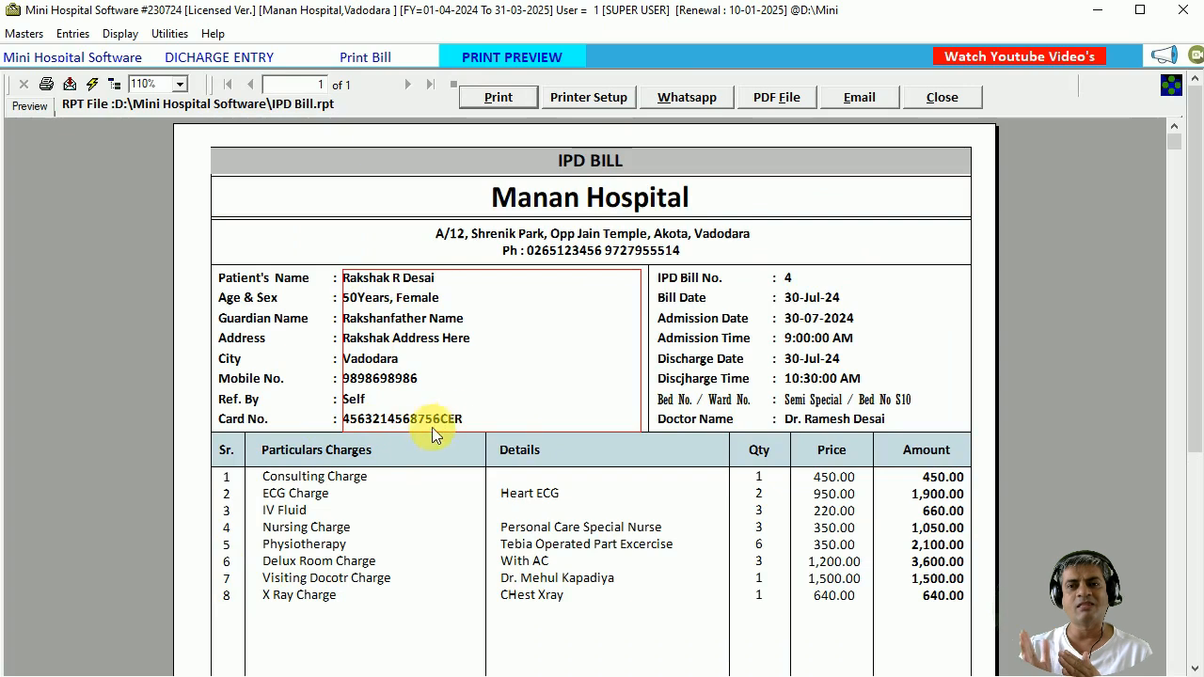
click(822, 425)
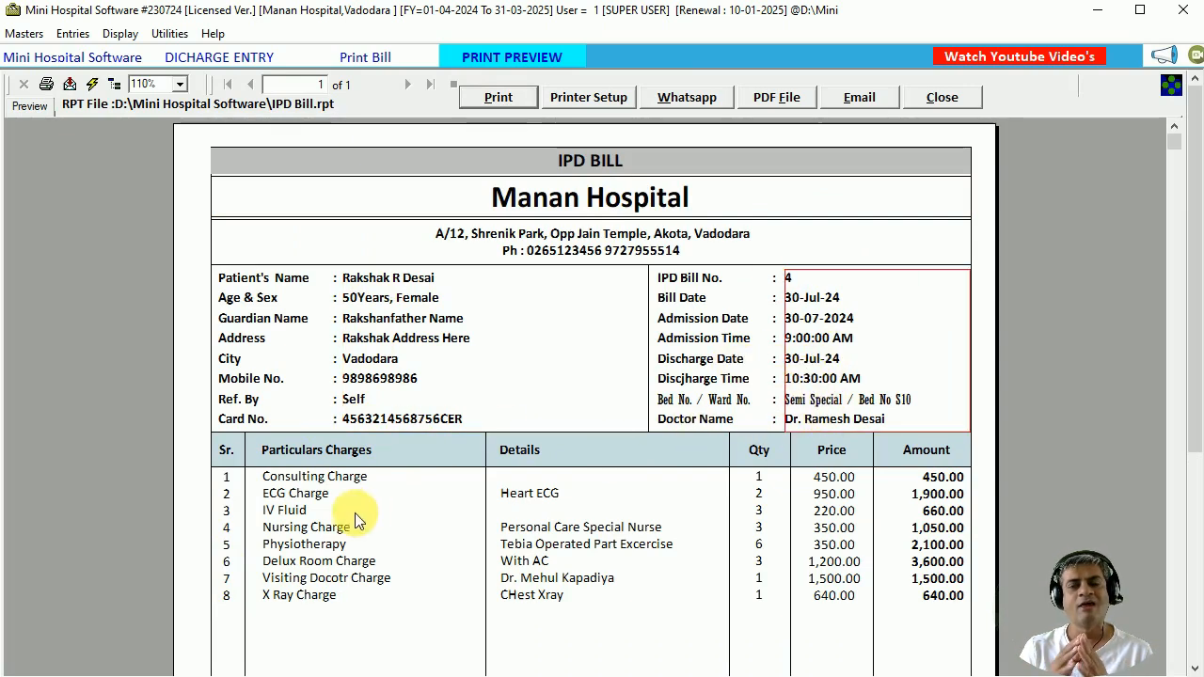
click(331, 496)
click(301, 476)
click(288, 578)
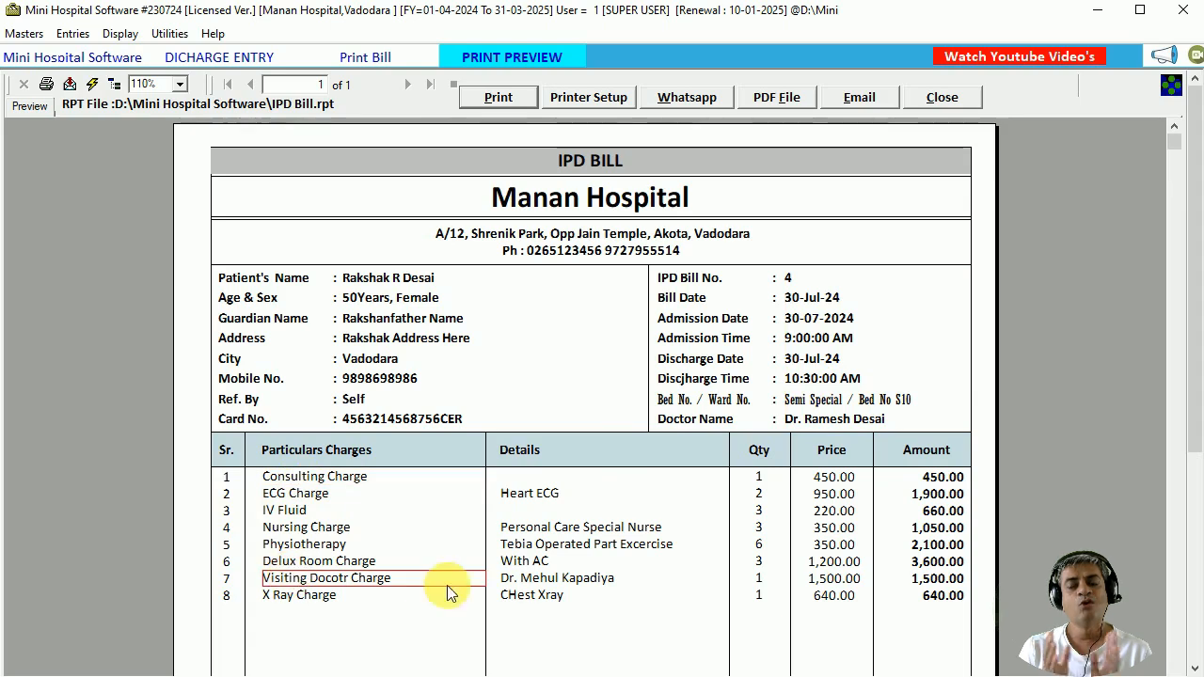
click(555, 562)
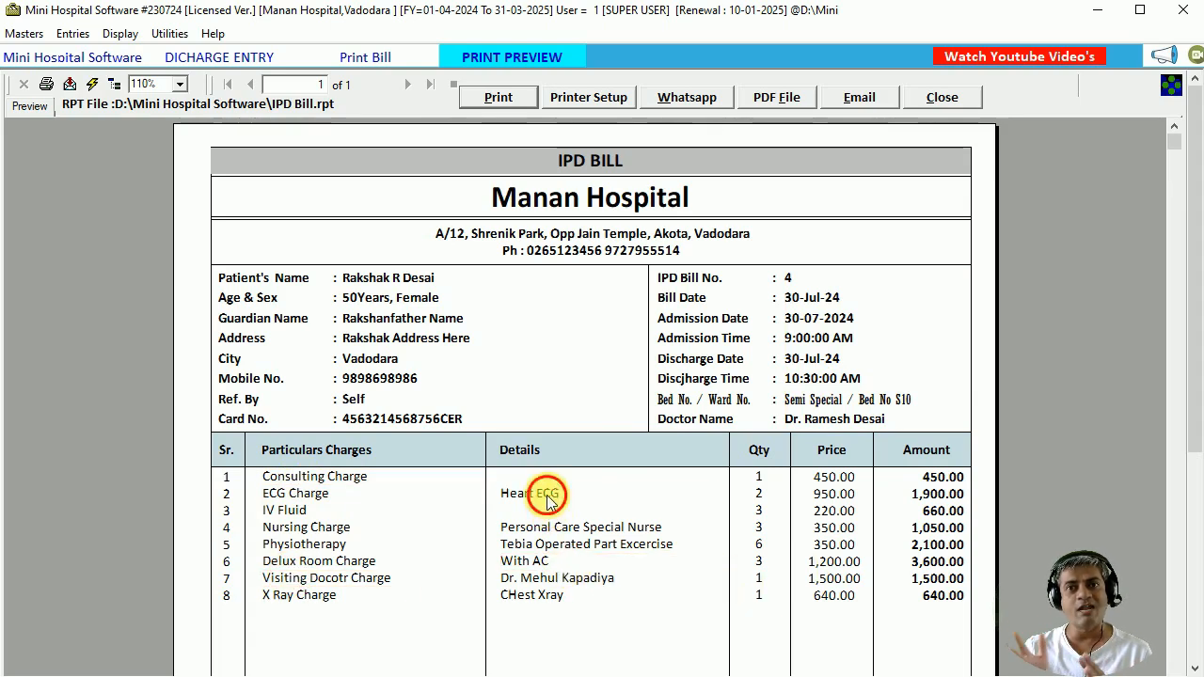
click(548, 493)
scroll(833, 516, down, 3)
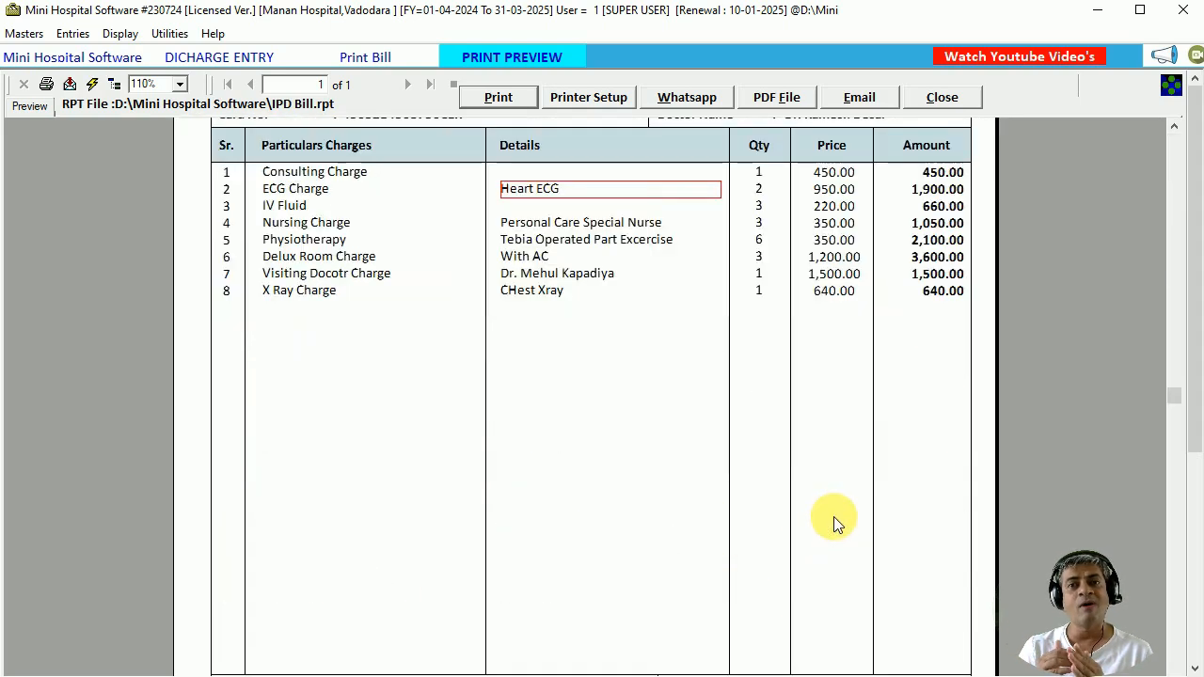
scroll(833, 516, down, 3)
Check totals (Balance 11,900, Discount 900, Receipt 11,000), then close the preview and print options.
click(949, 363)
click(945, 379)
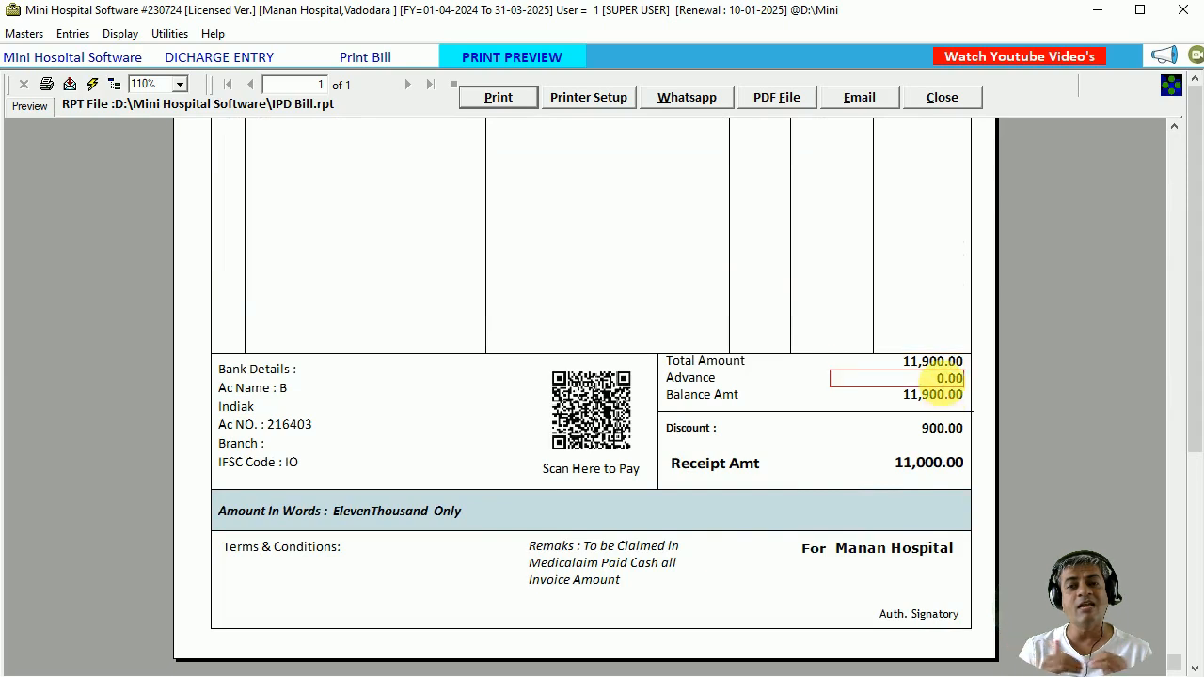
click(930, 396)
click(929, 430)
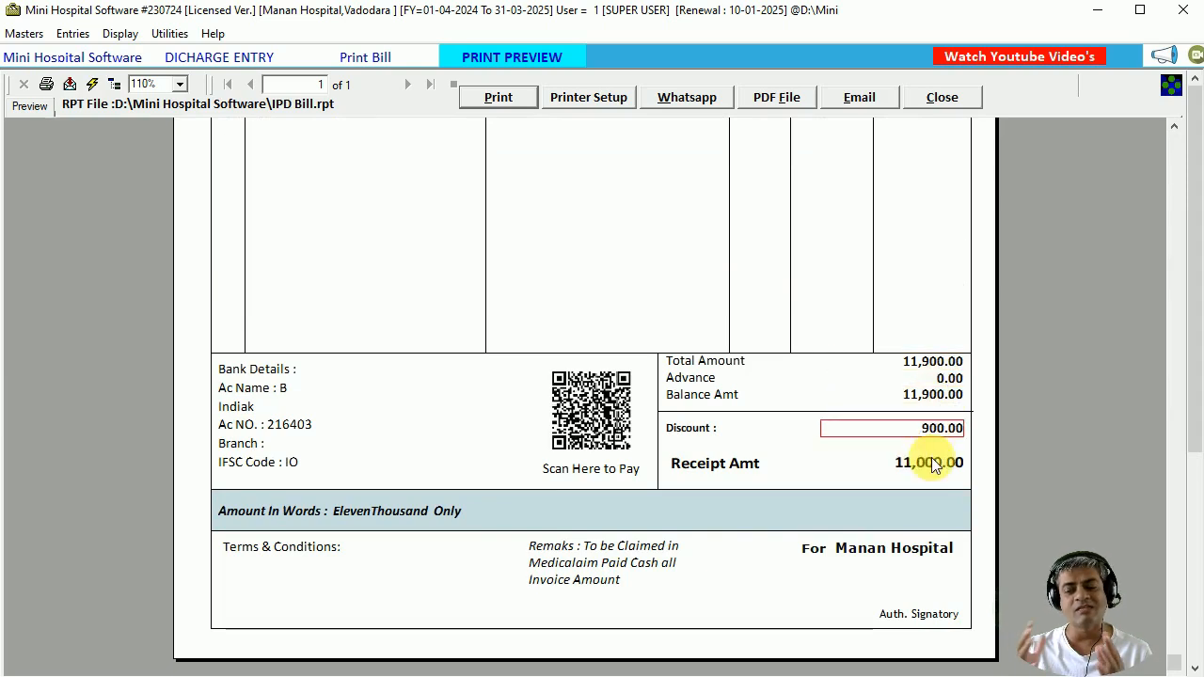
click(921, 462)
click(279, 422)
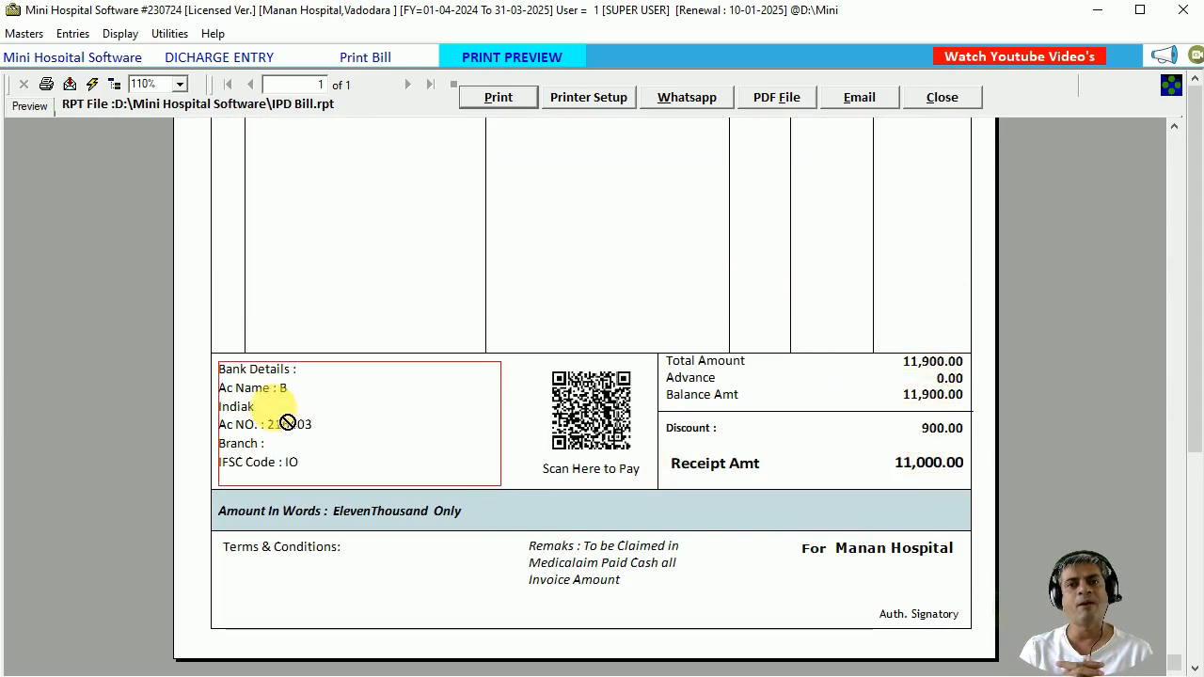
click(622, 561)
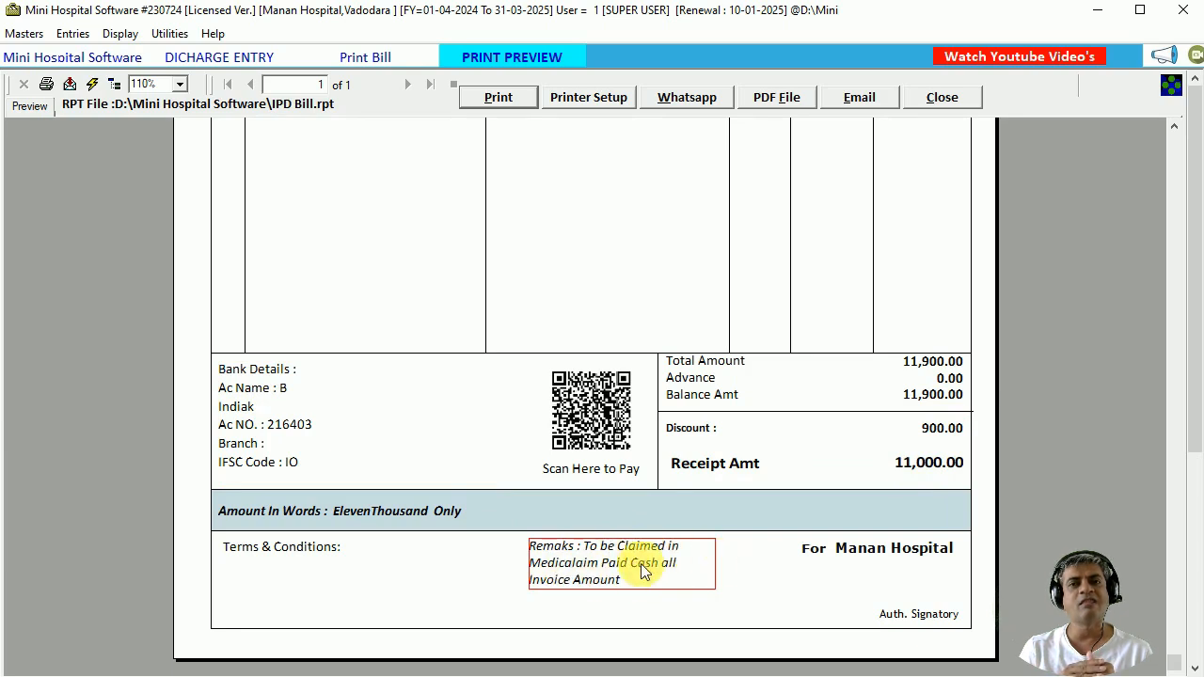
click(908, 557)
click(908, 619)
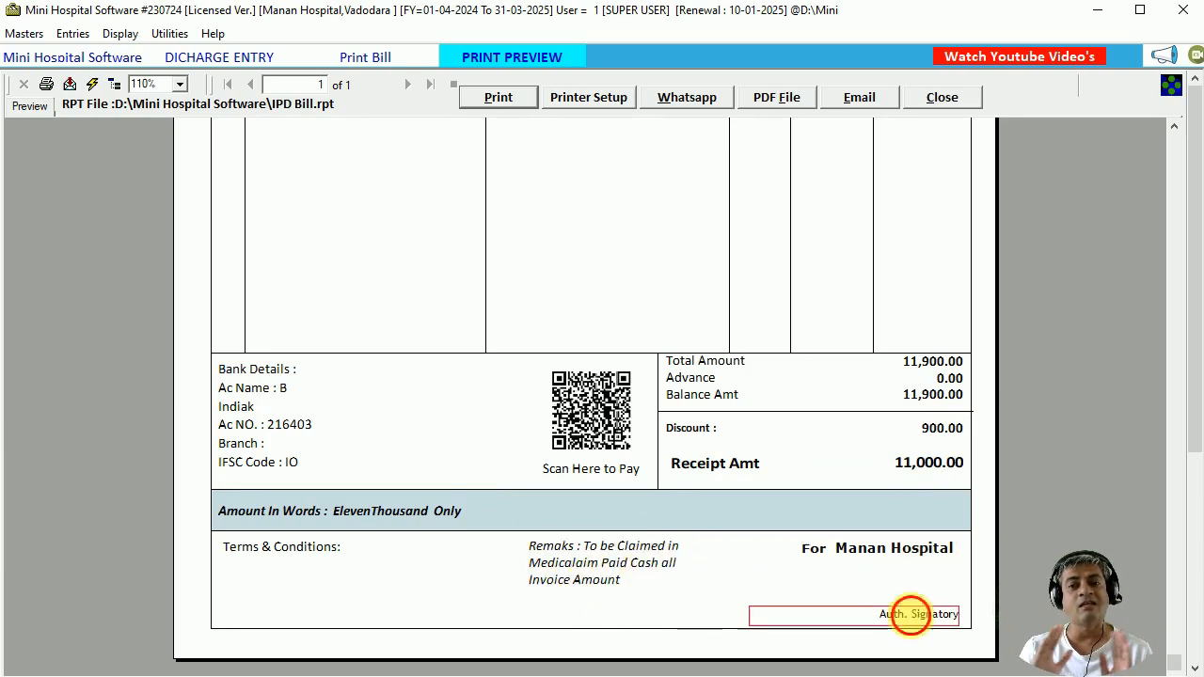
scroll(571, 362, up, 10)
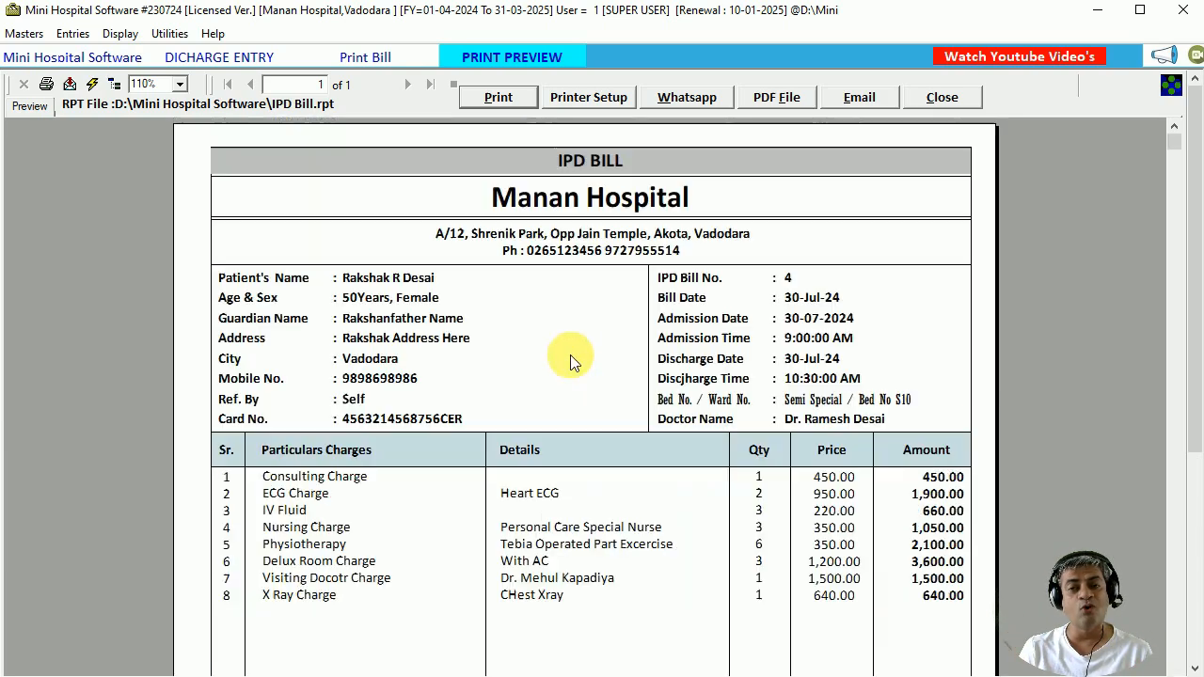
click(945, 99)
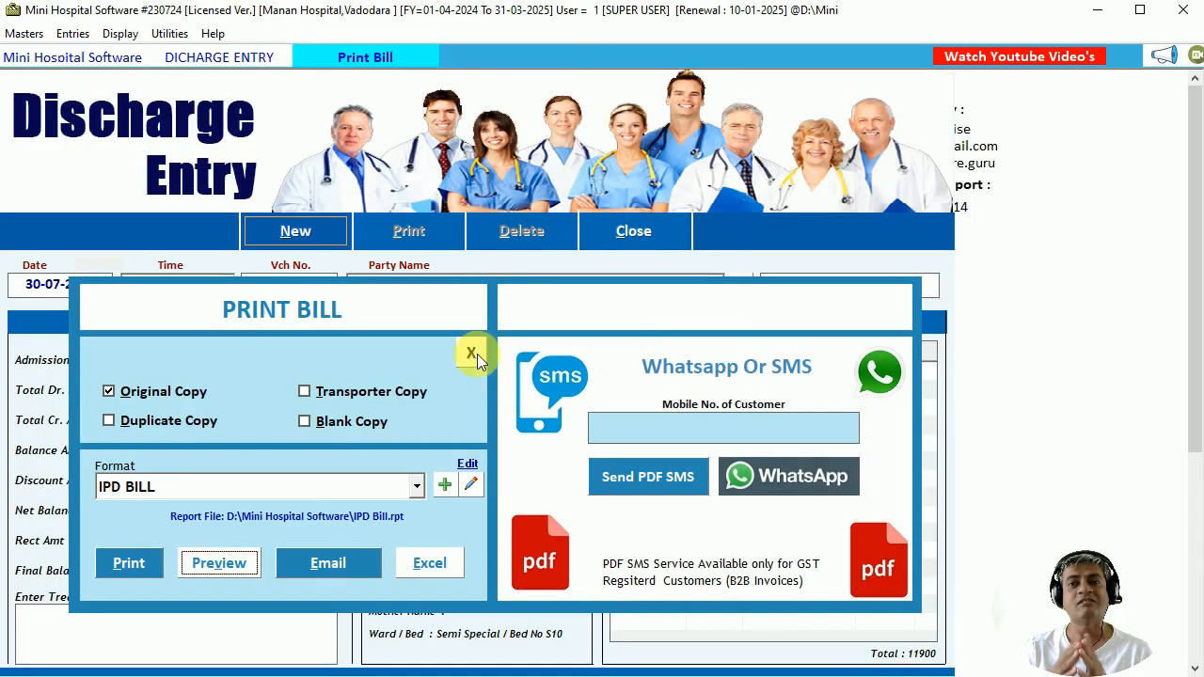
click(471, 352)
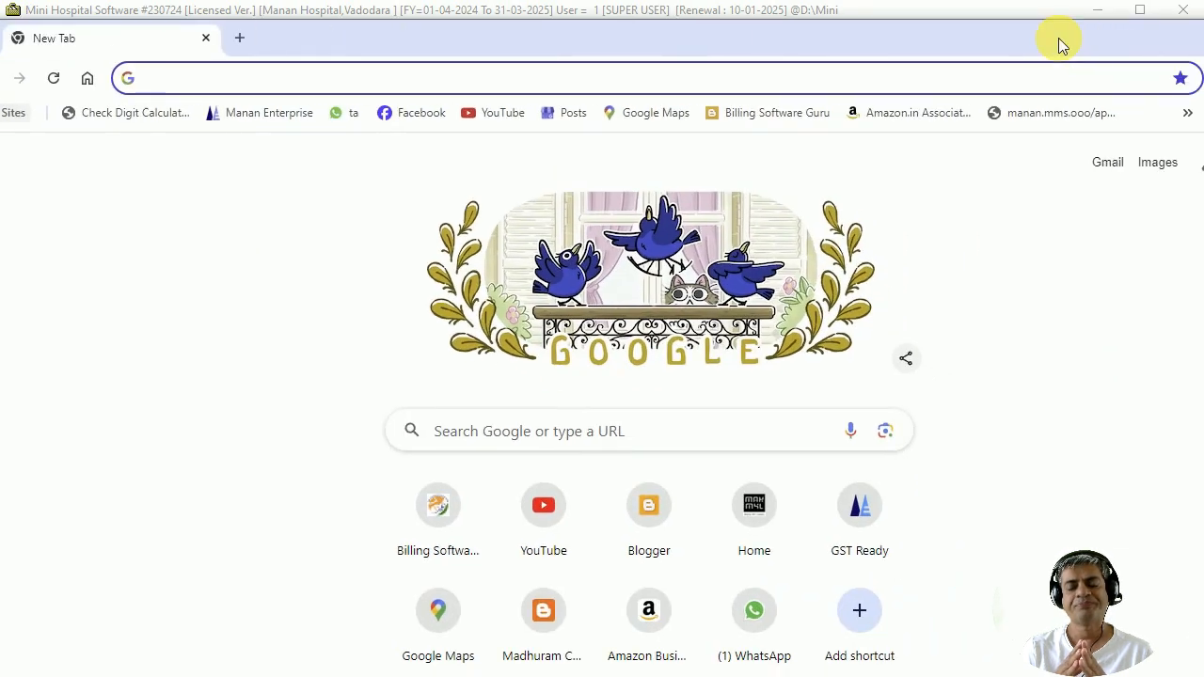
Go to the billingsoftware.guru website in Chrome.
text(v)
key(BackSpace)
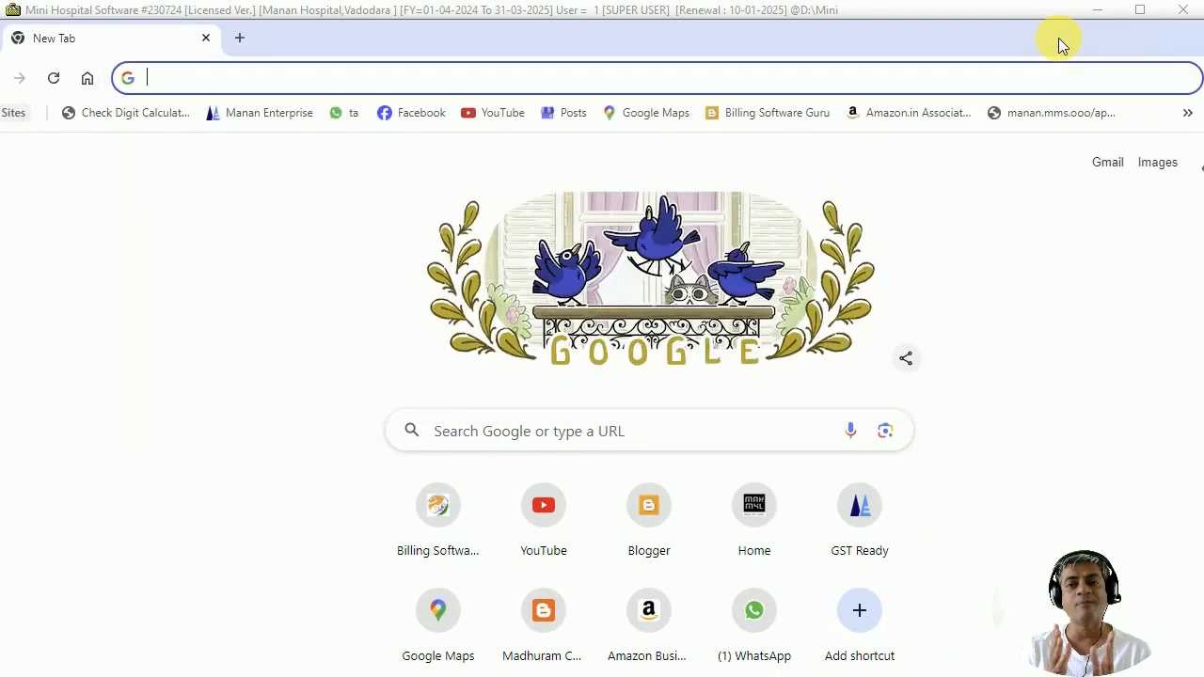
text(billingsoftware.guru)
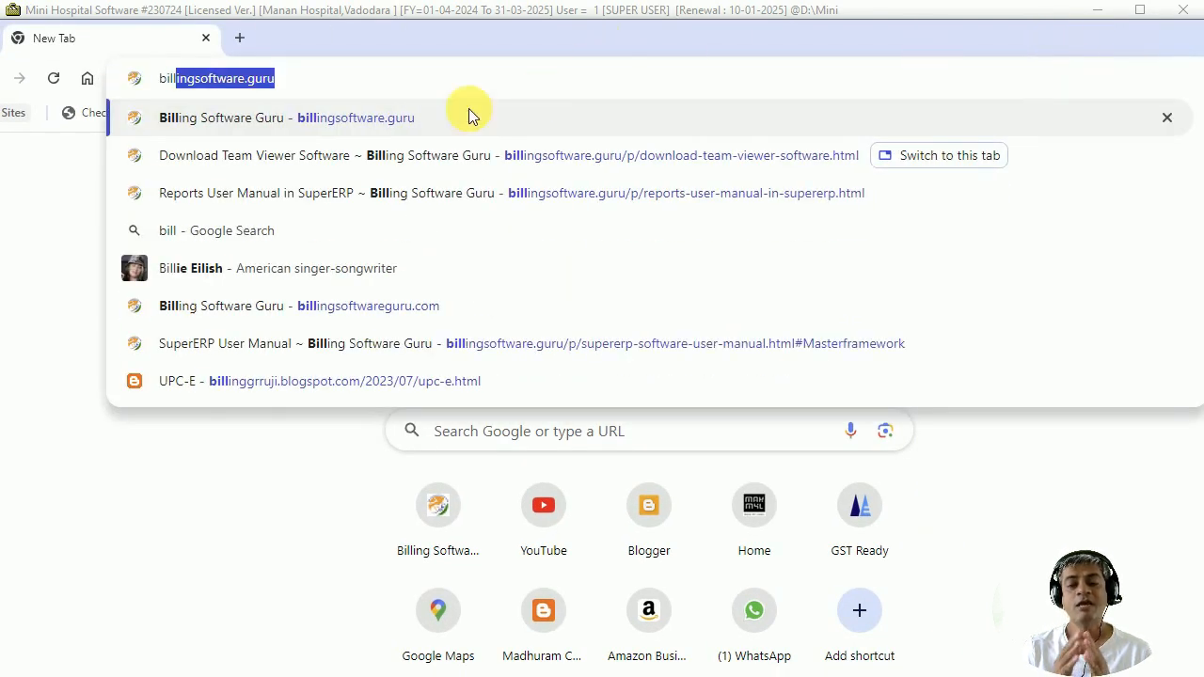
click(468, 115)
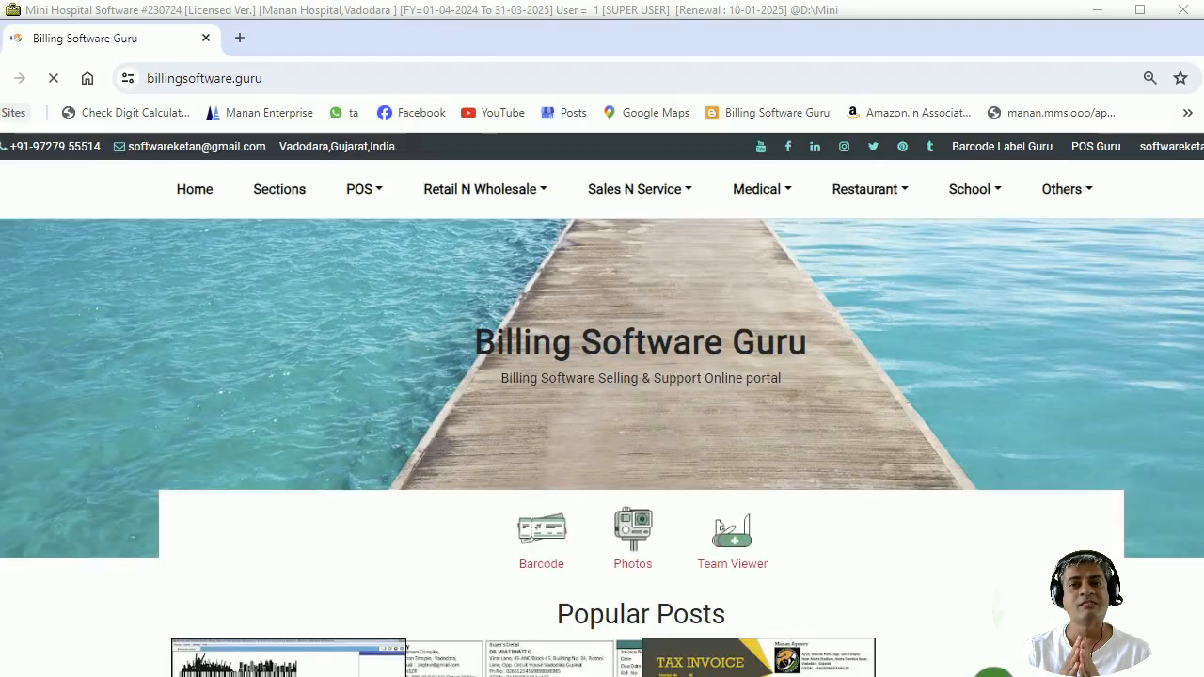
Resize the browser window and open Medical > Mini Hospital Management Software.
drag(0, 22, 88, 102)
drag(573, 128, 491, 40)
click(743, 181)
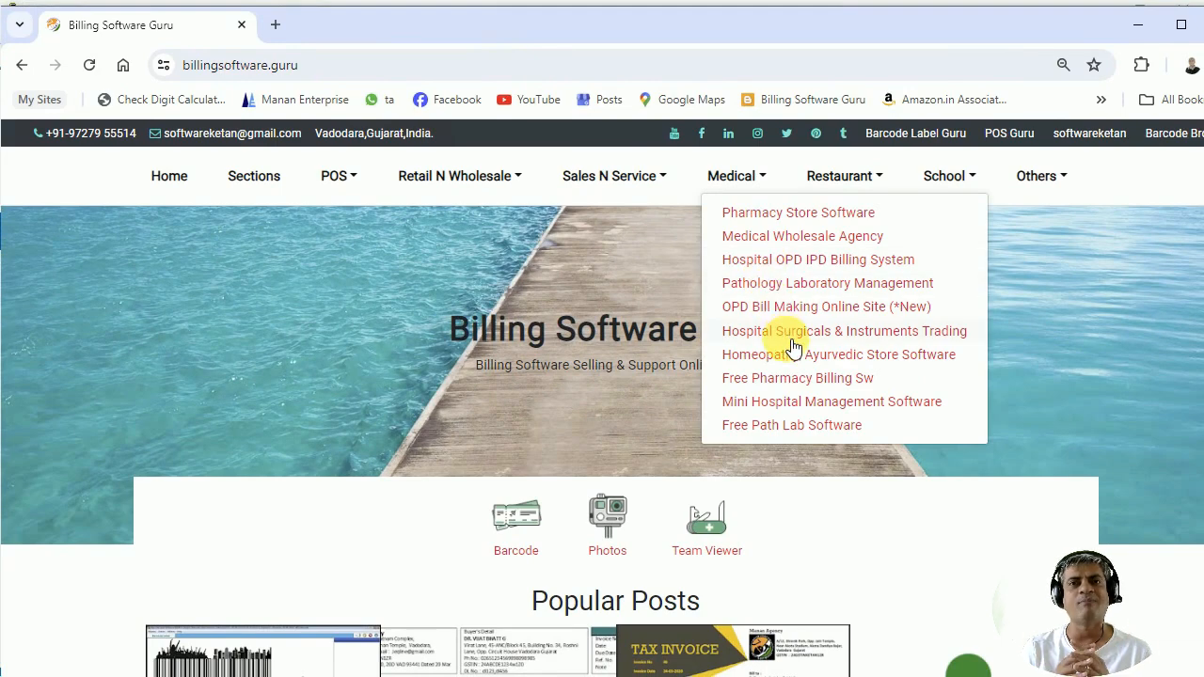
click(898, 411)
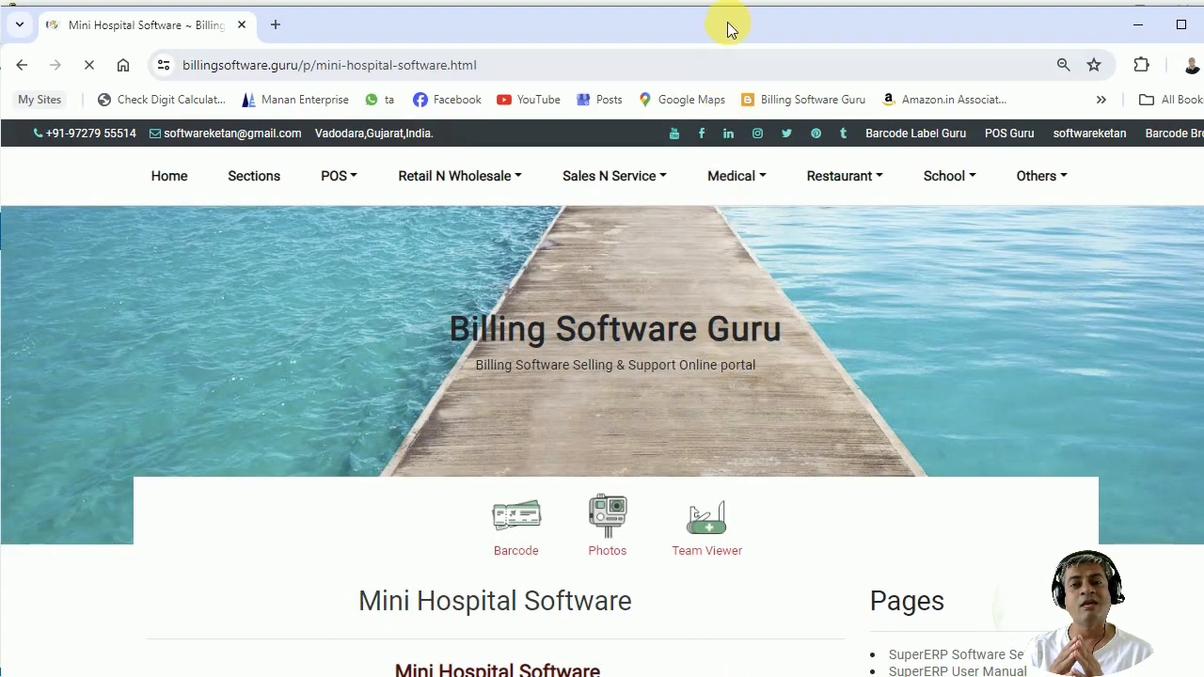
Open the Mini Hospital Software_Setup.exe download page from the product page's Download button.
scroll(639, 263, down, 5)
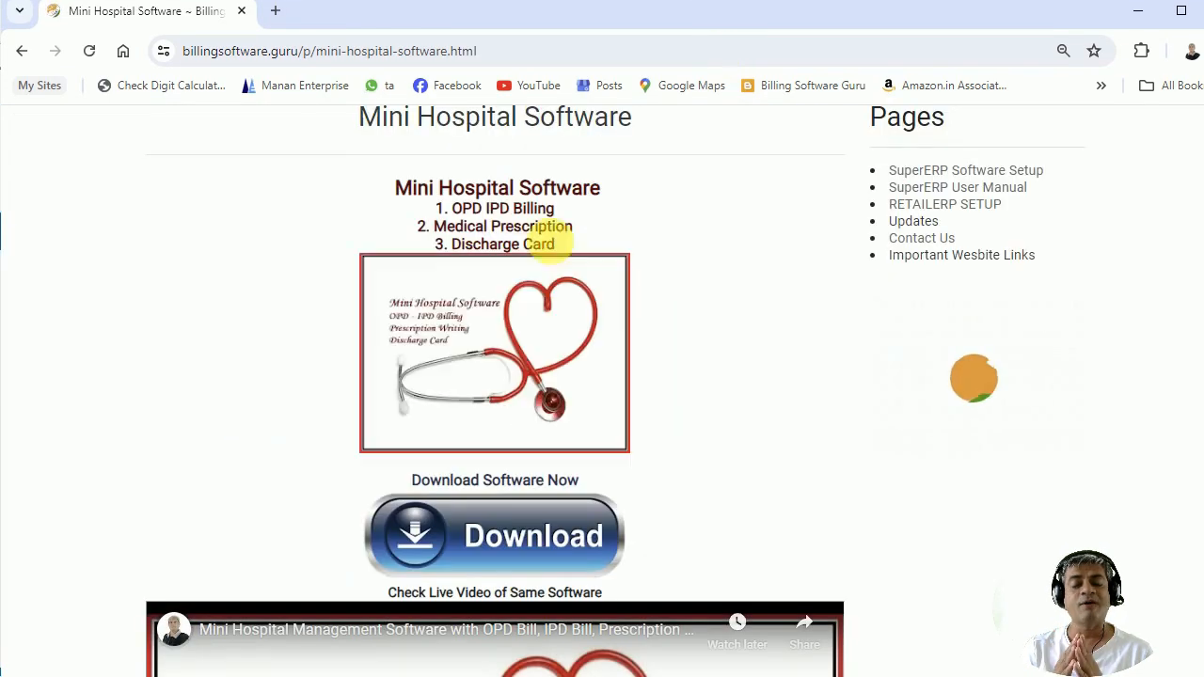
drag(476, 188, 524, 243)
scroll(600, 341, down, 3)
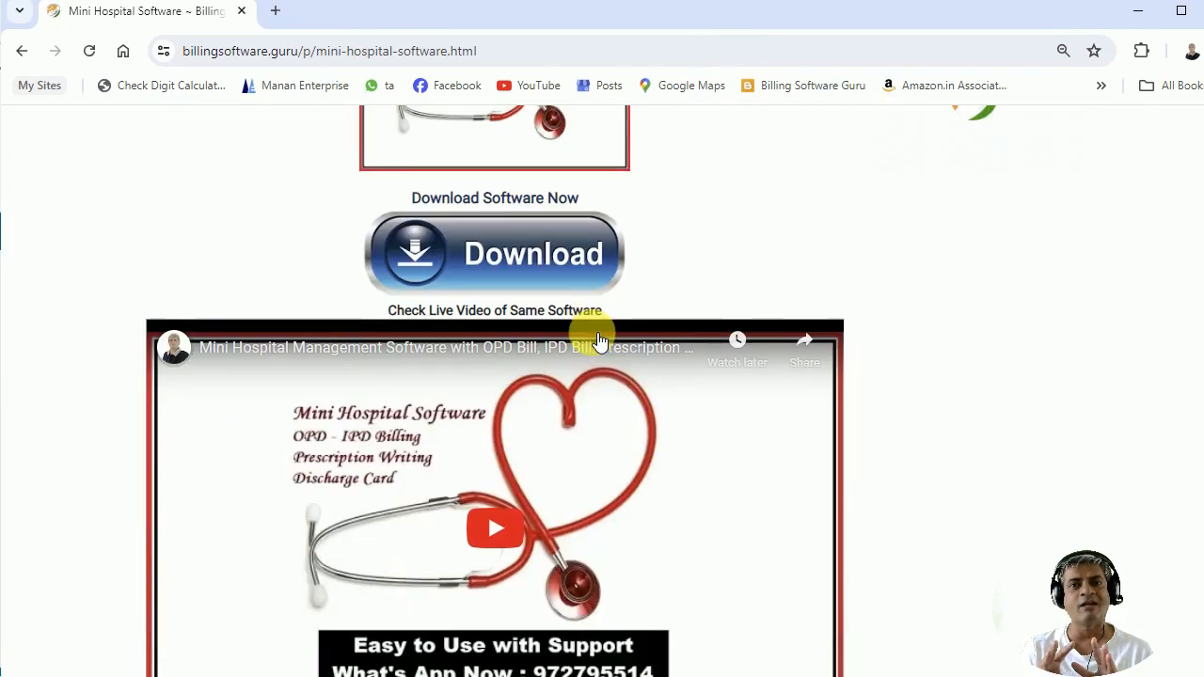
scroll(593, 333, down, 3)
scroll(576, 369, down, 3)
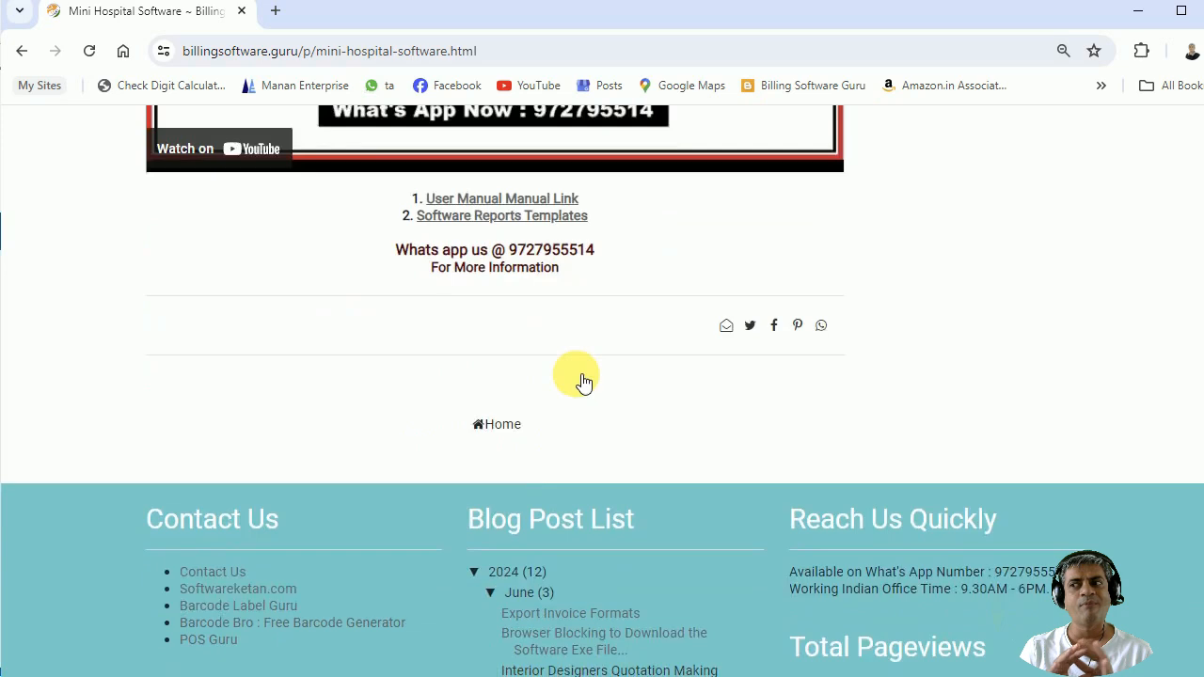
scroll(583, 381, up, 6)
click(520, 249)
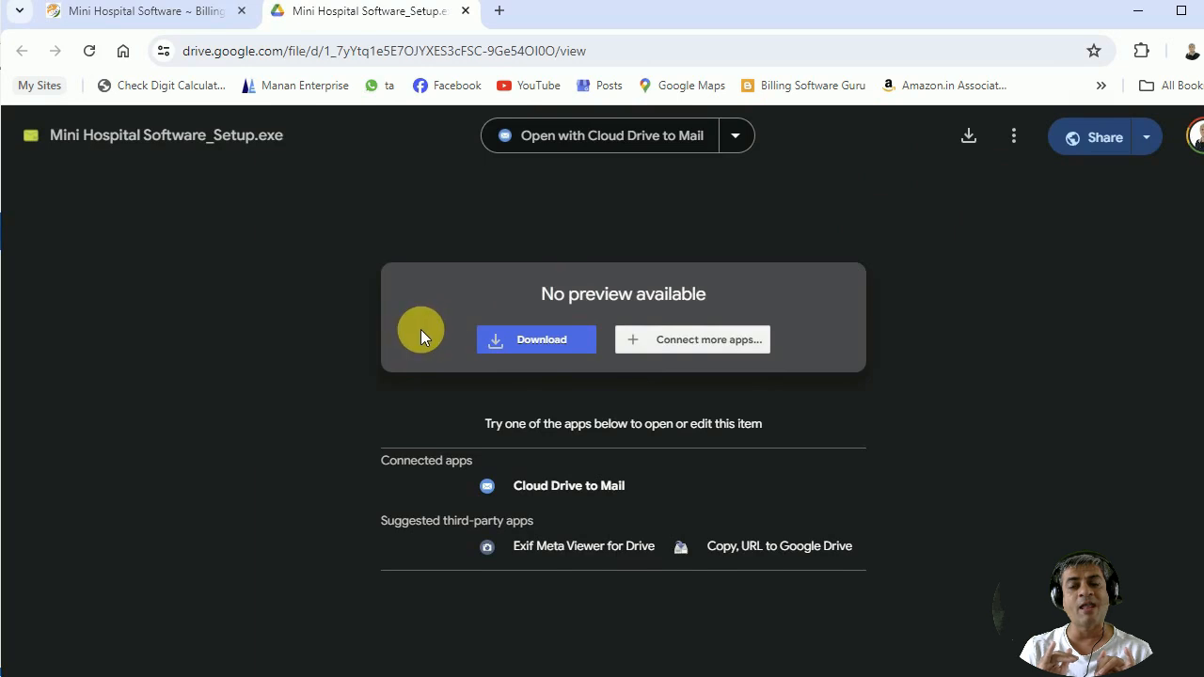
Return to the Mini Hospital Software product tab and select its web address.
click(144, 14)
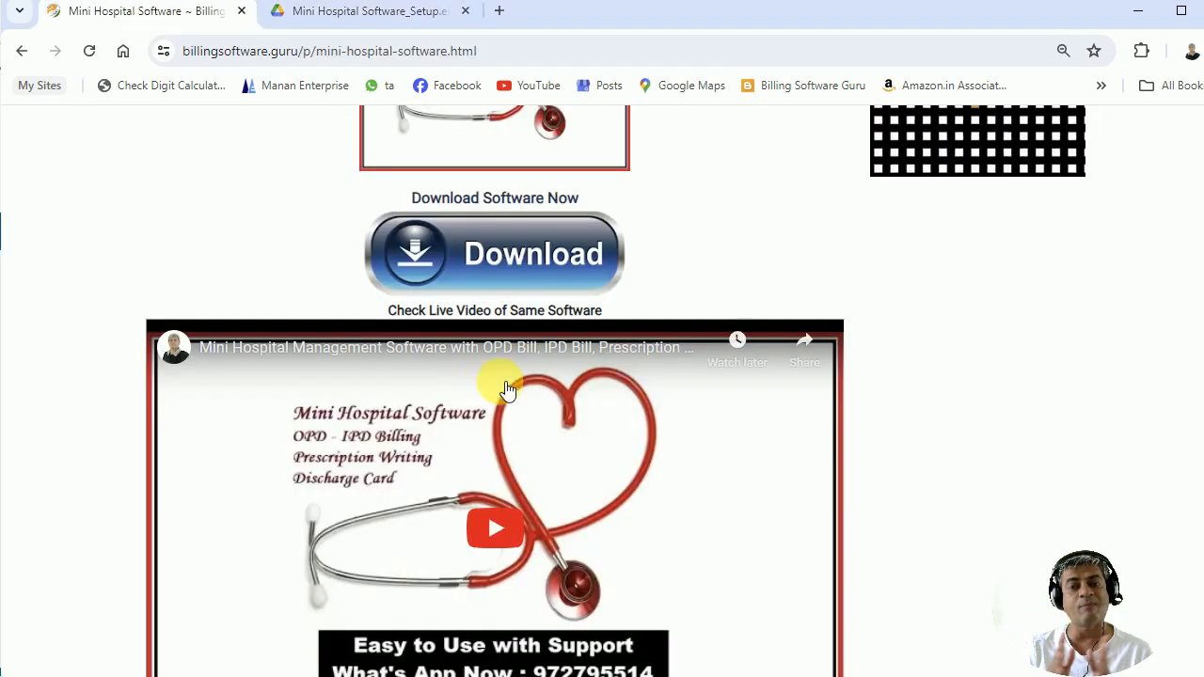
scroll(546, 349, down, 1)
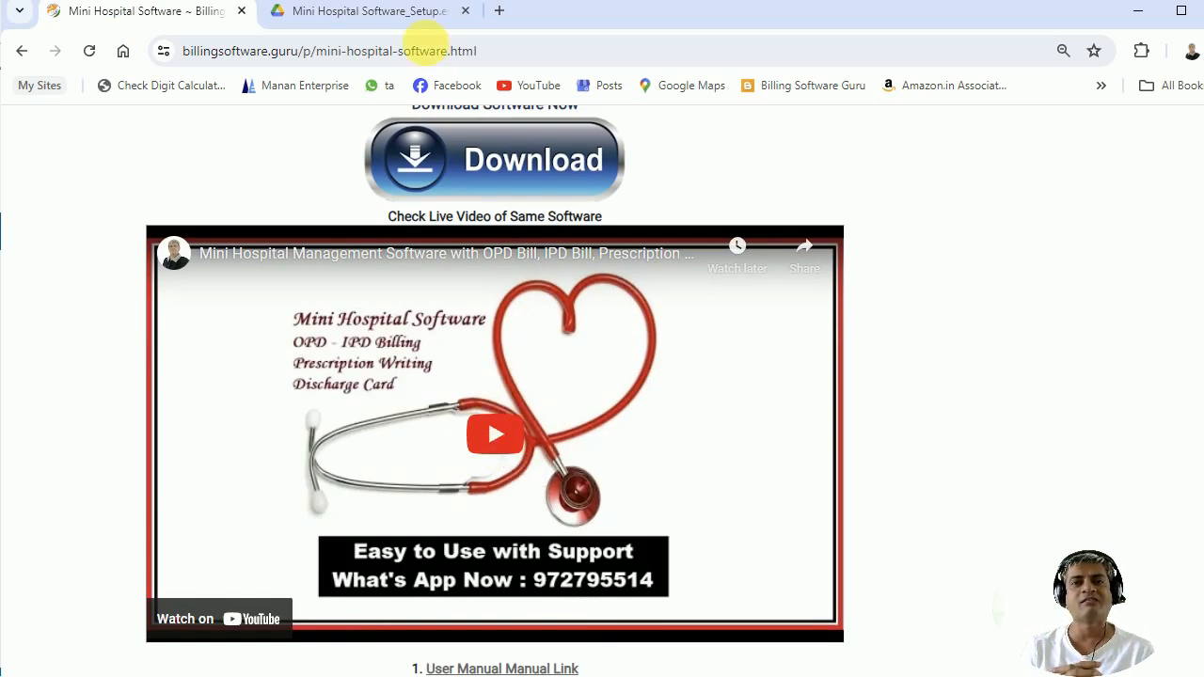
scroll(395, 157, up, 3)
click(346, 51)
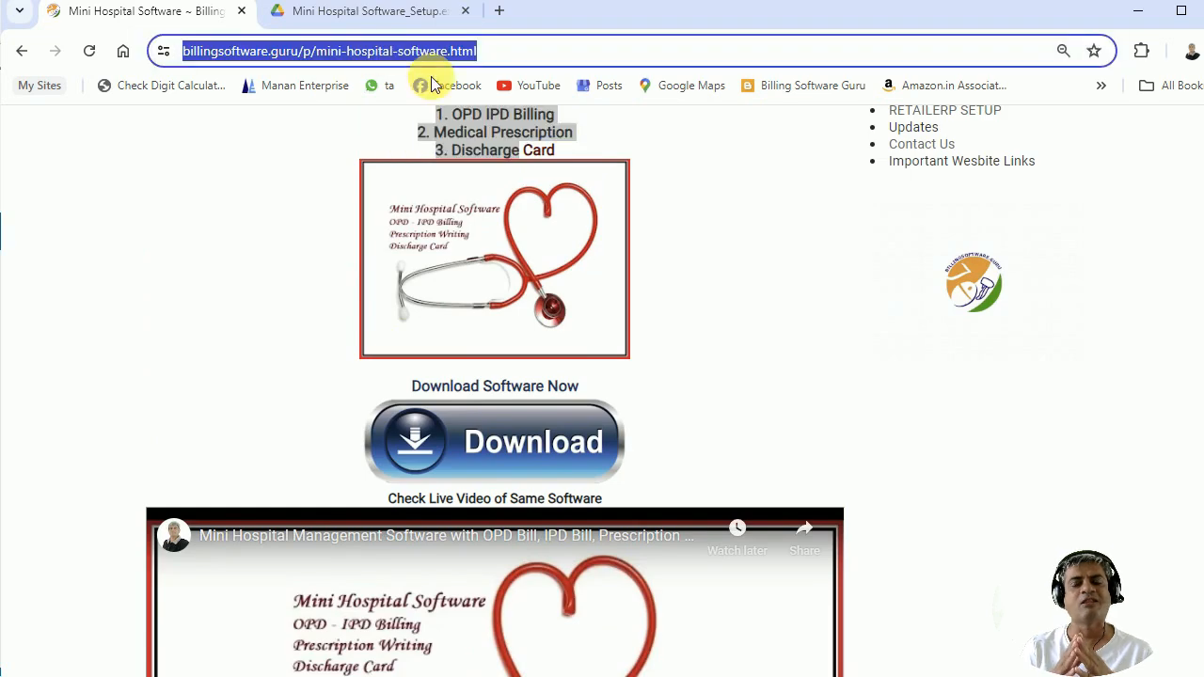